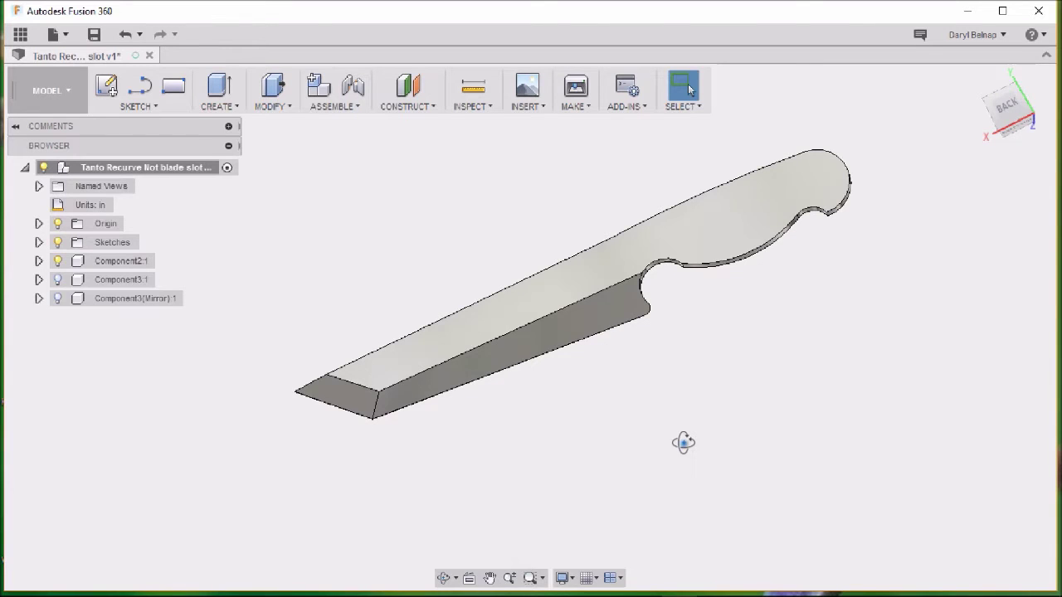
Examine the finished tanto blade and its underlying sketch profiles from several angles
shift+middle_drag(683, 442, 805, 410)
key(Escape)
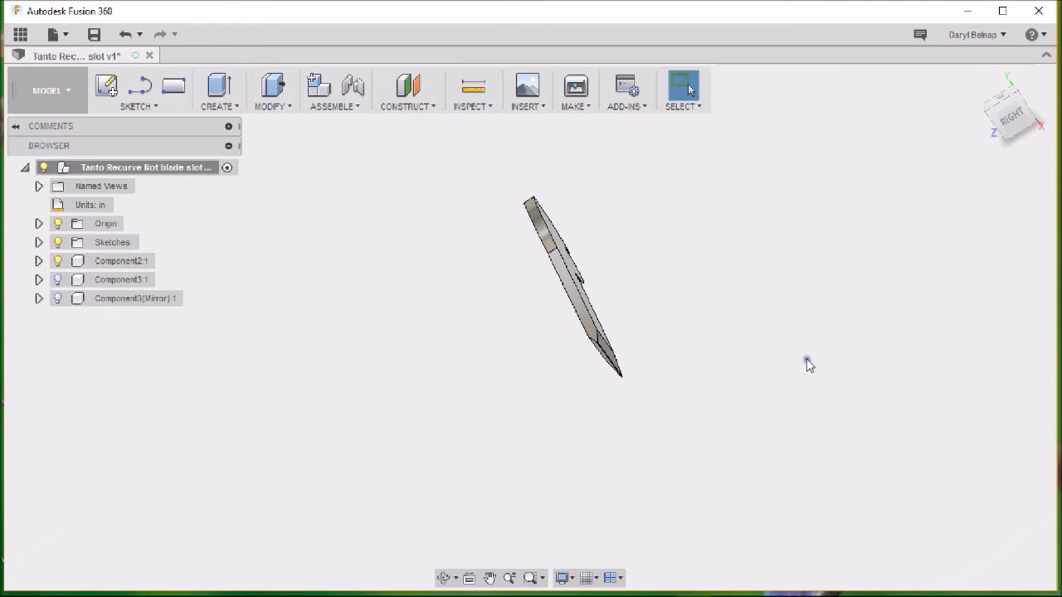
shift+middle_drag(809, 365, 787, 419)
key(Escape)
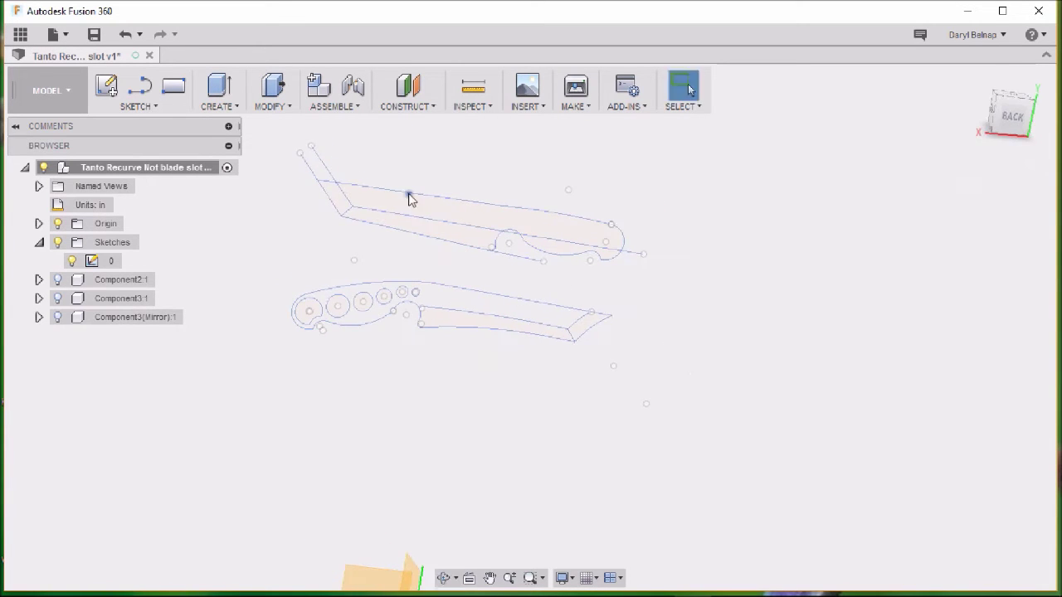
scroll(486, 263, up, 5)
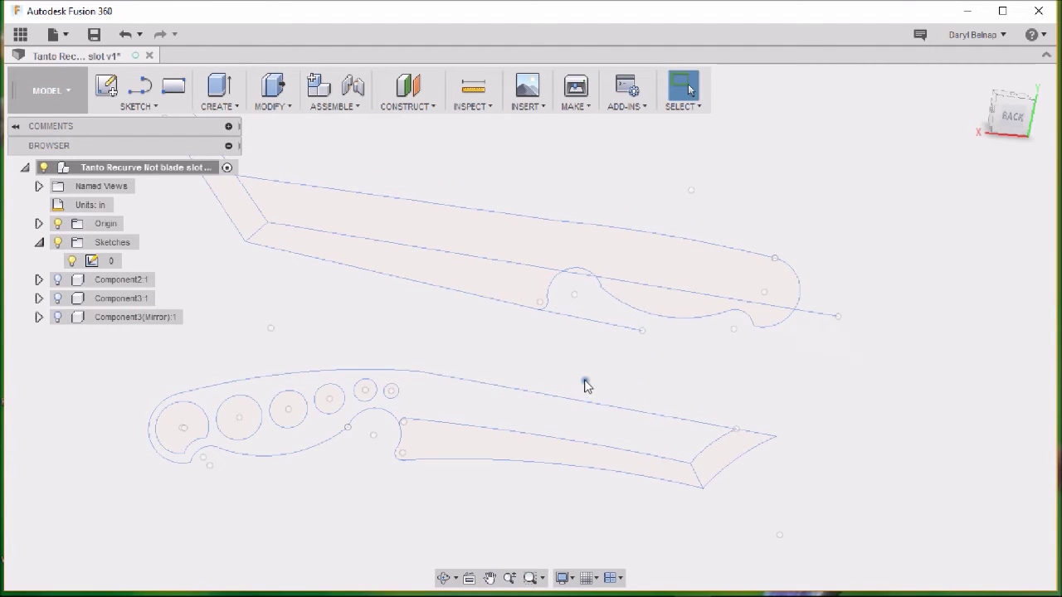
mouse_move(557, 373)
shift+middle_down()
mouse_move(603, 358)
mouse_move(611, 341)
mouse_move(630, 346)
mouse_move(589, 339)
mouse_move(583, 316)
mouse_move(569, 323)
mouse_move(473, 453)
mouse_move(478, 484)
shift+middle_up()
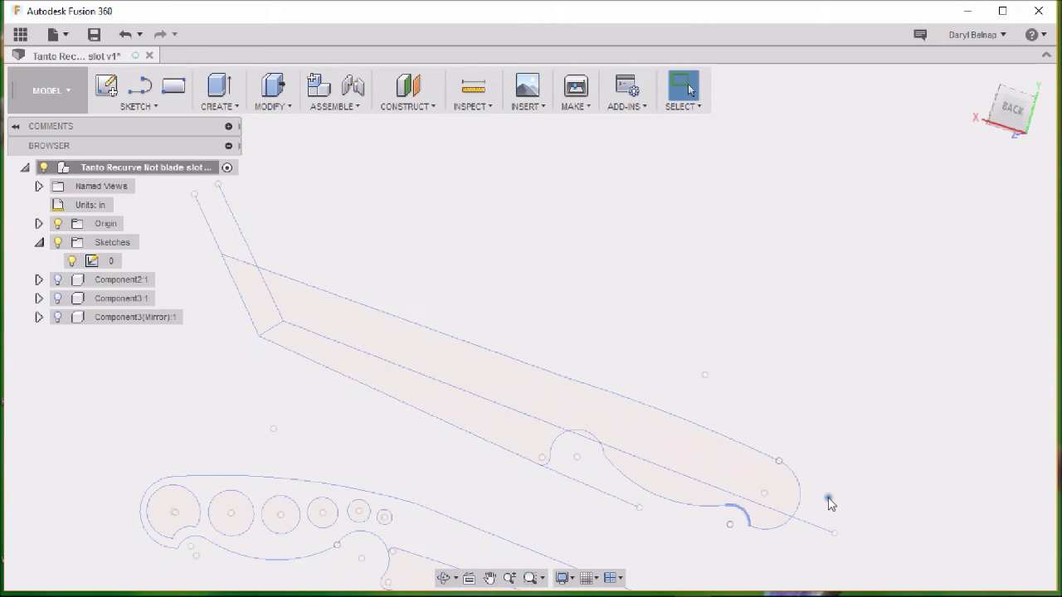
shift+middle_drag(827, 500, 865, 340)
scroll(865, 341, down, 1)
scroll(615, 375, up, 2)
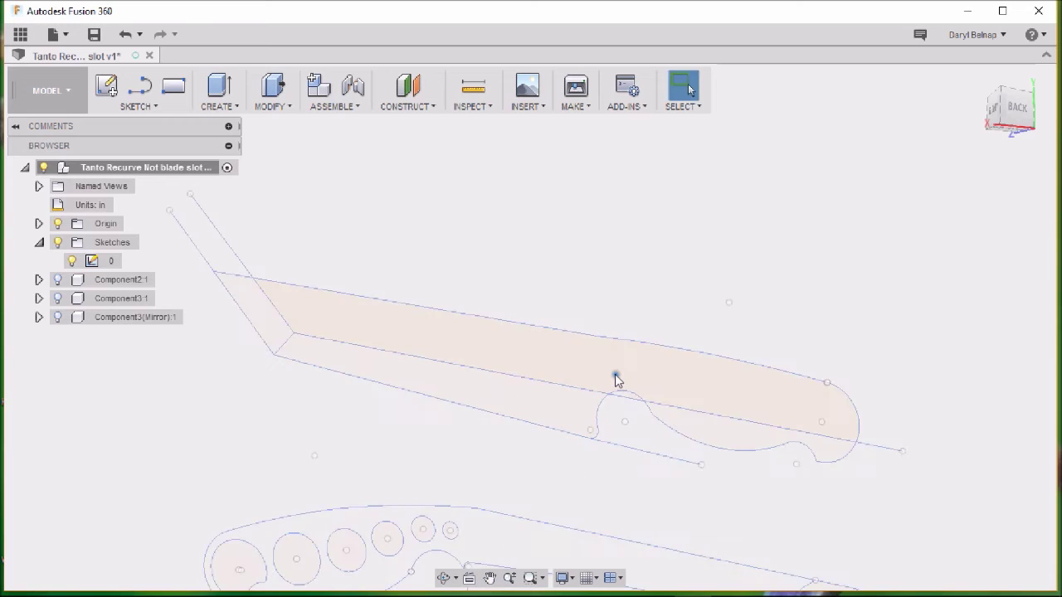
Extrude all four profiles of the upper tanto blade sketch by -0.089 in as a new body
scroll(616, 379, up, 2)
scroll(519, 363, down, 1)
scroll(592, 332, down, 1)
click(292, 263)
ctrl+click(482, 344)
shift+click(766, 392)
right_click(735, 340)
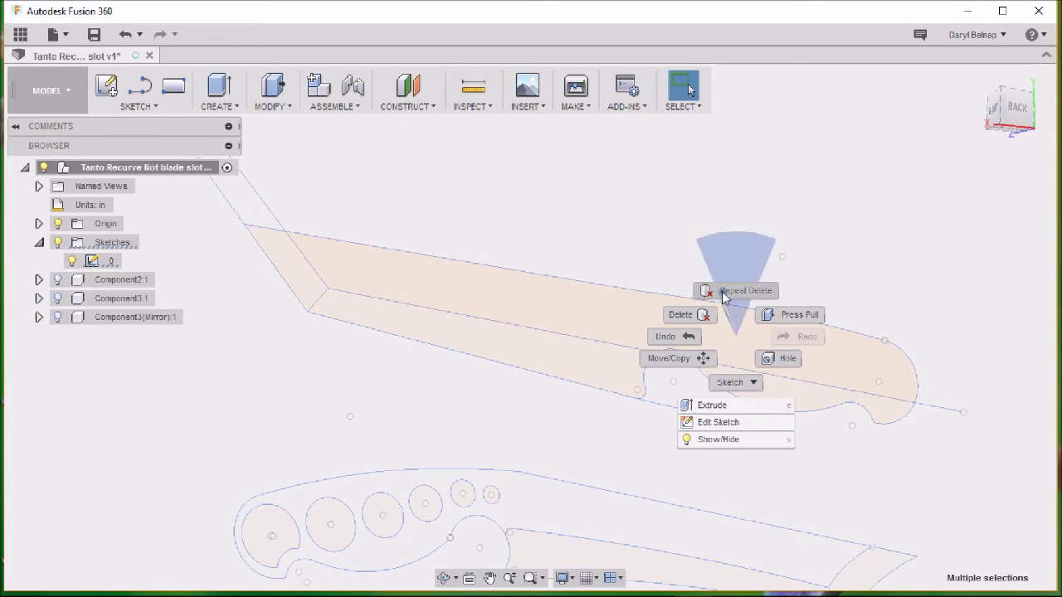
click(707, 405)
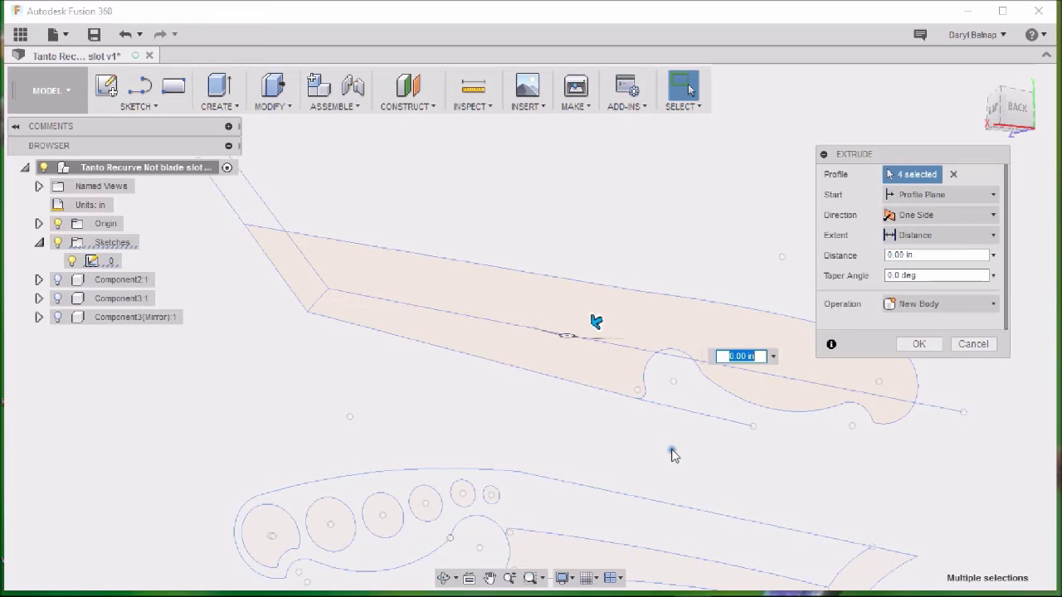
mouse_move(663, 429)
shift+middle_down()
mouse_move(680, 406)
mouse_move(612, 362)
shift+middle_up()
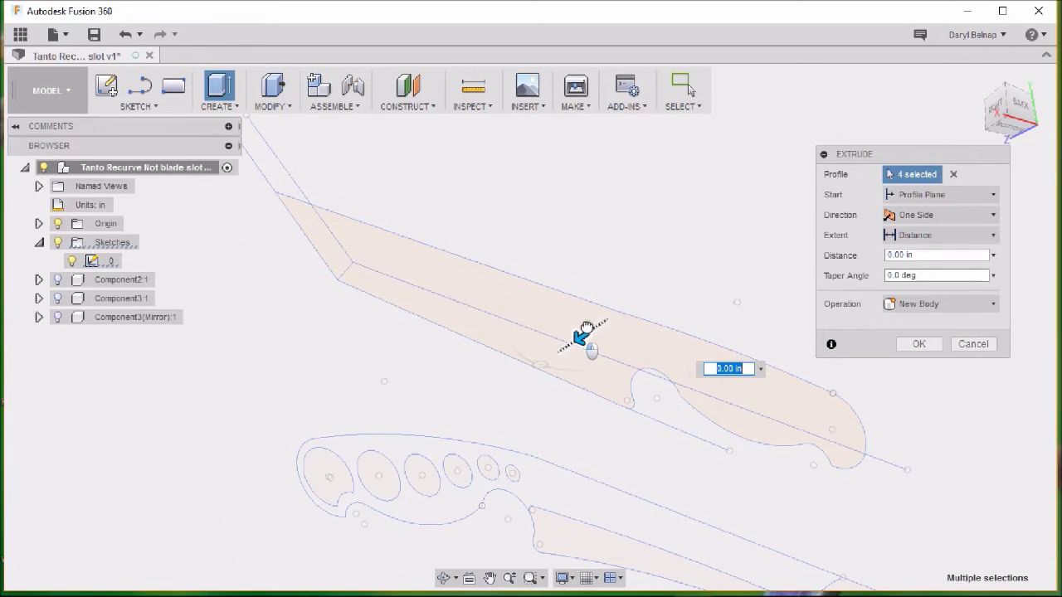
drag(584, 332, 624, 307)
click(924, 256)
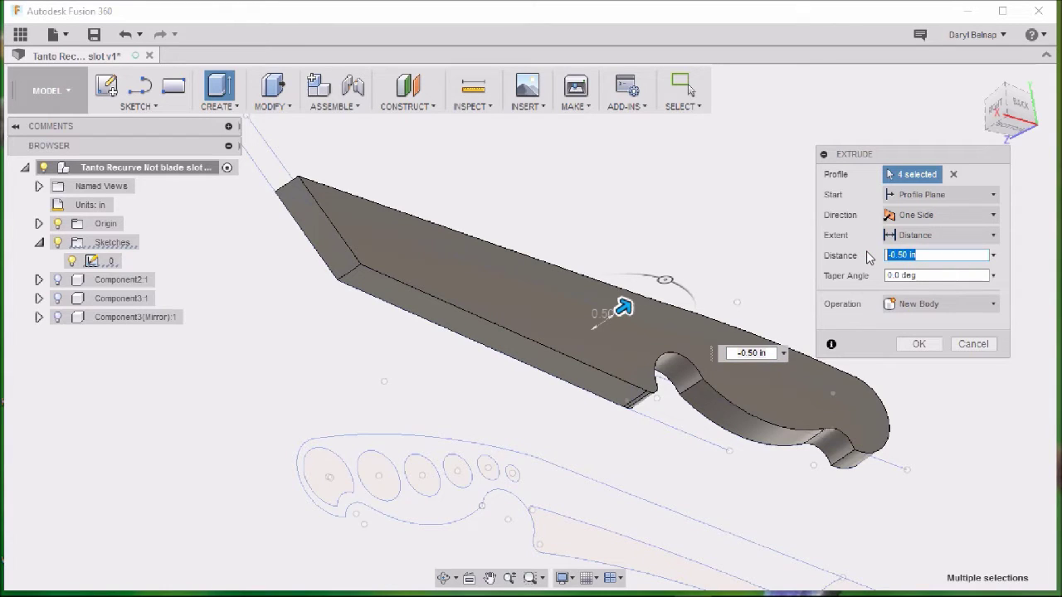
text(-.089)
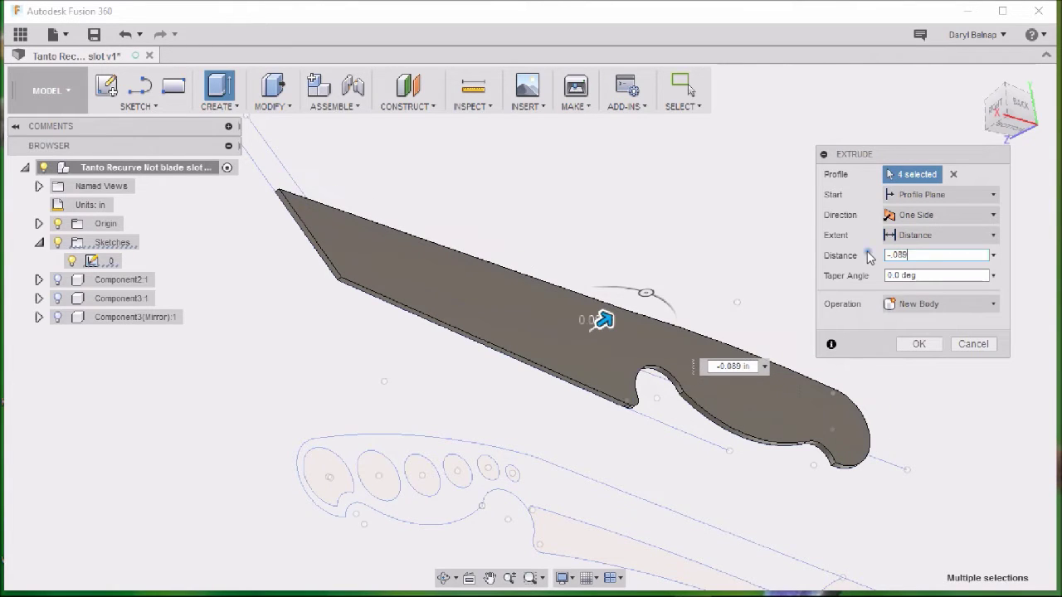
click(918, 344)
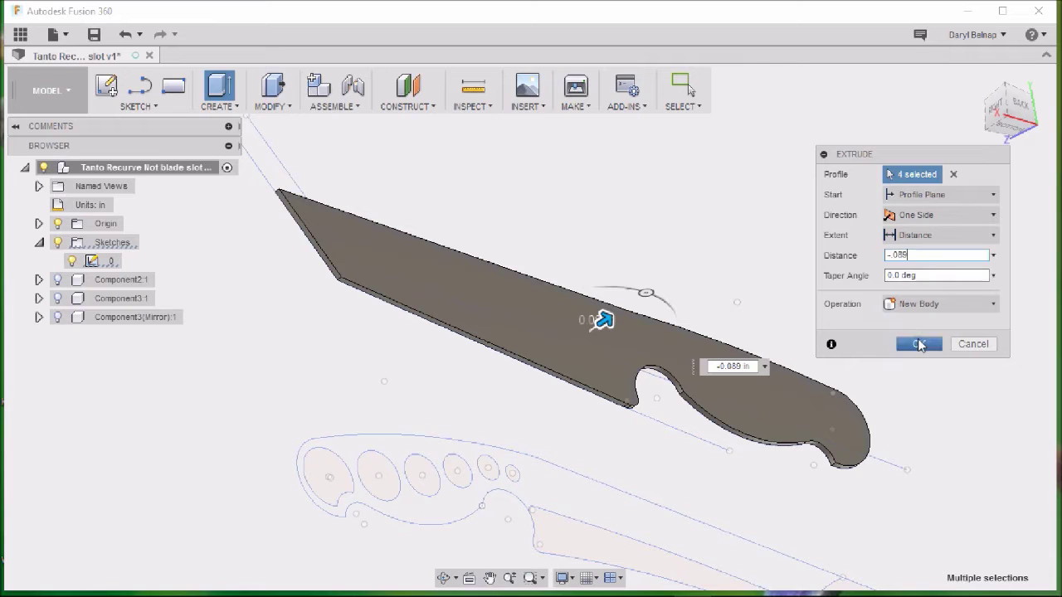
click(919, 344)
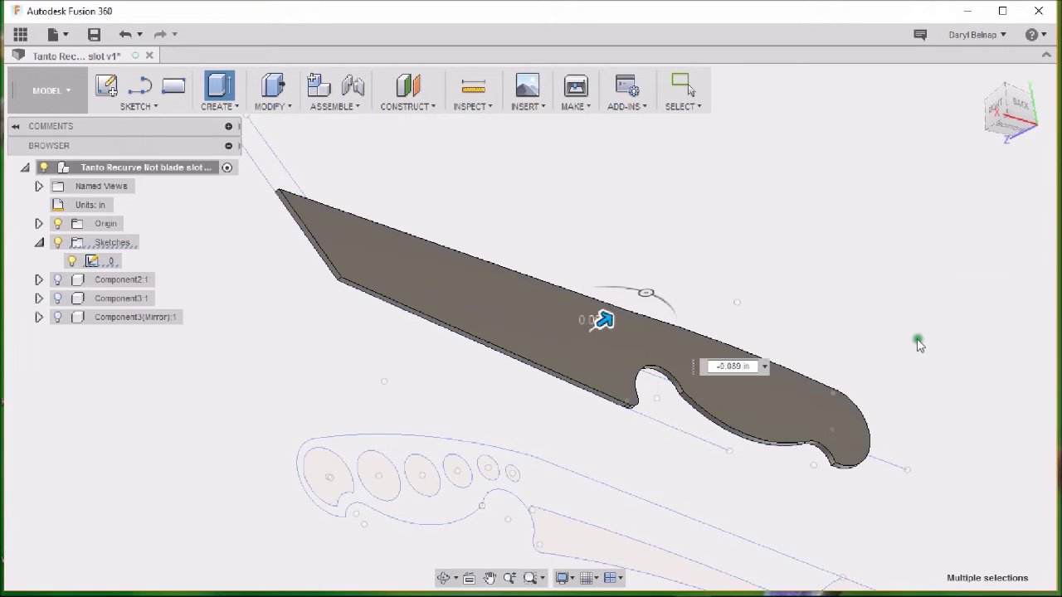
mouse_move(904, 330)
shift+middle_down()
mouse_move(877, 323)
mouse_move(903, 340)
shift+middle_up()
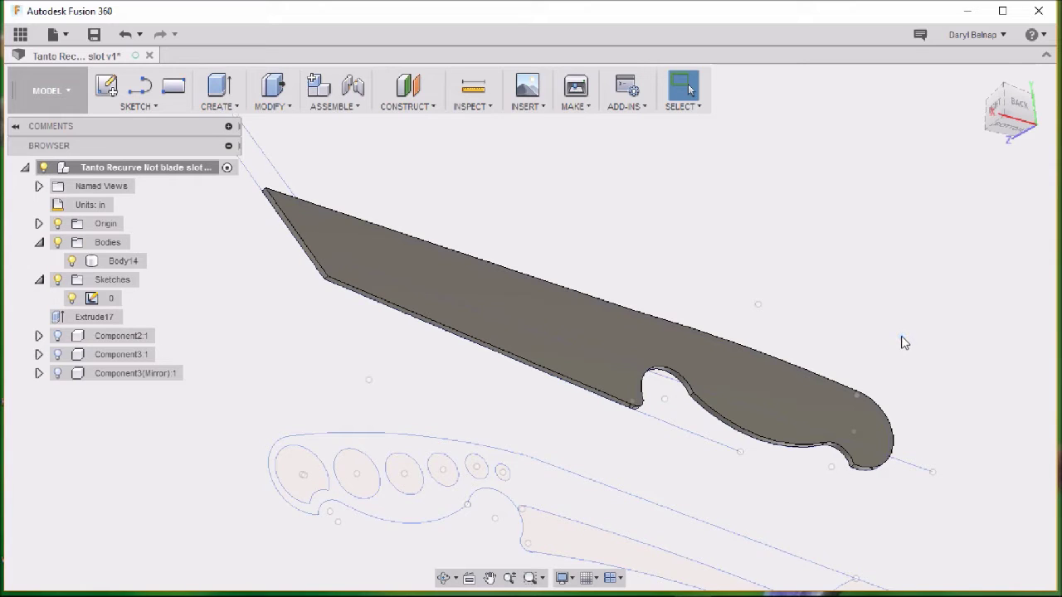
click(727, 397)
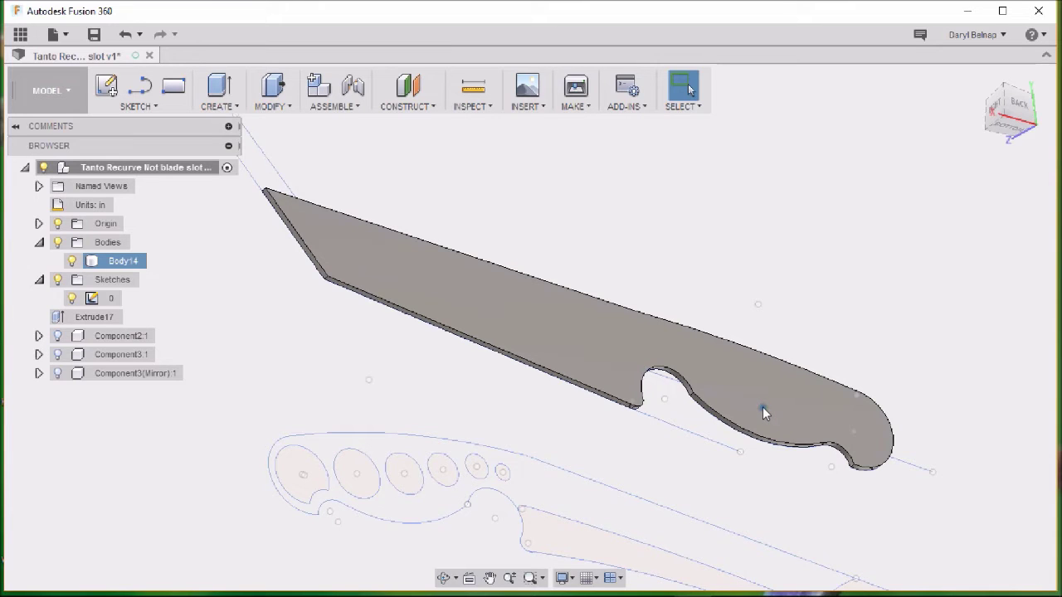
click(630, 410)
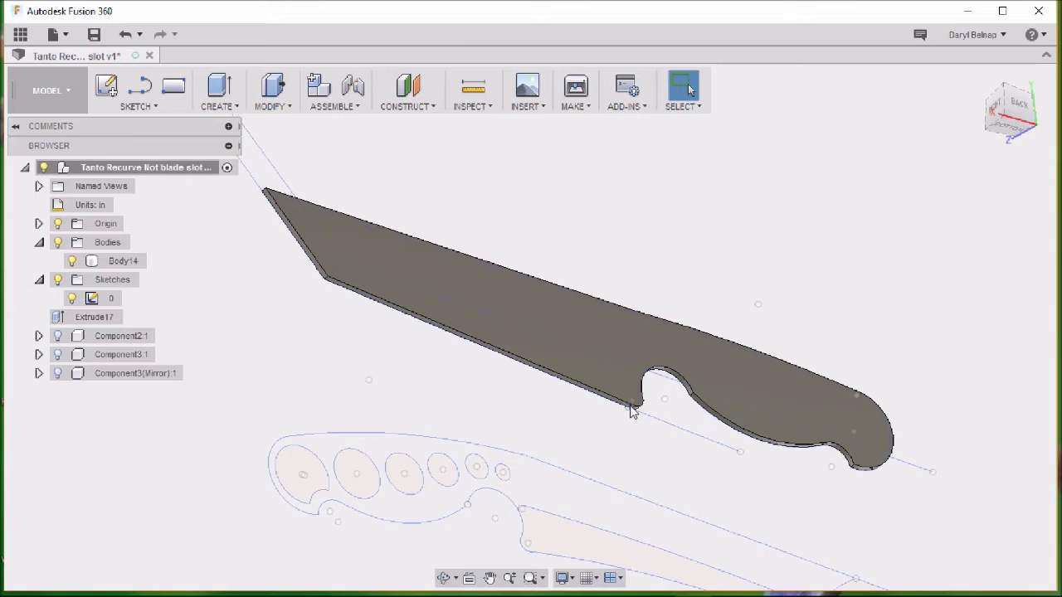
click(582, 328)
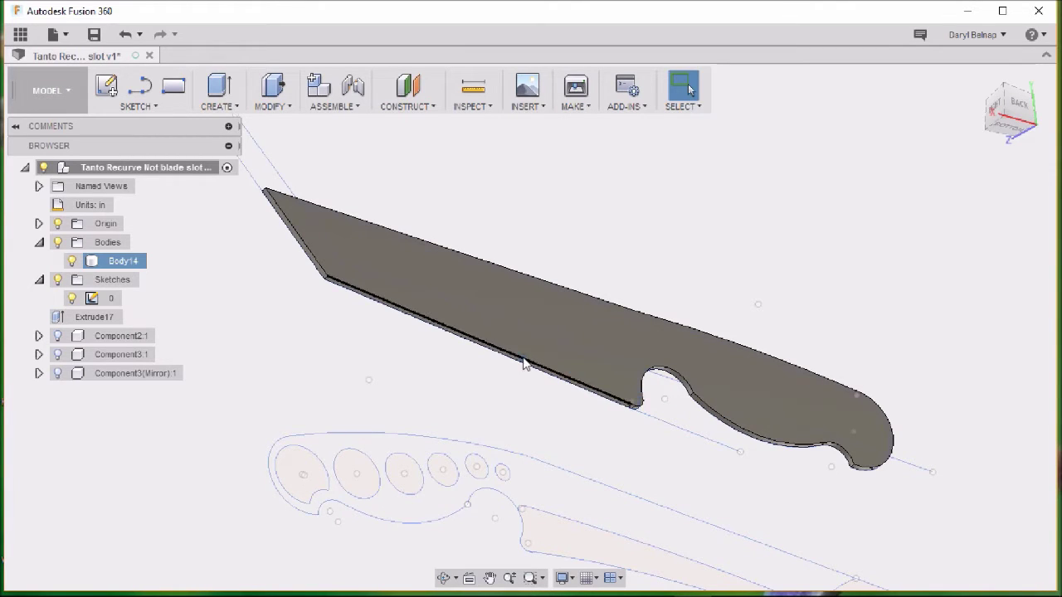
Hide the 0.089 in blade body and extrude the same four profiles by -0.190 in as a new body
click(71, 261)
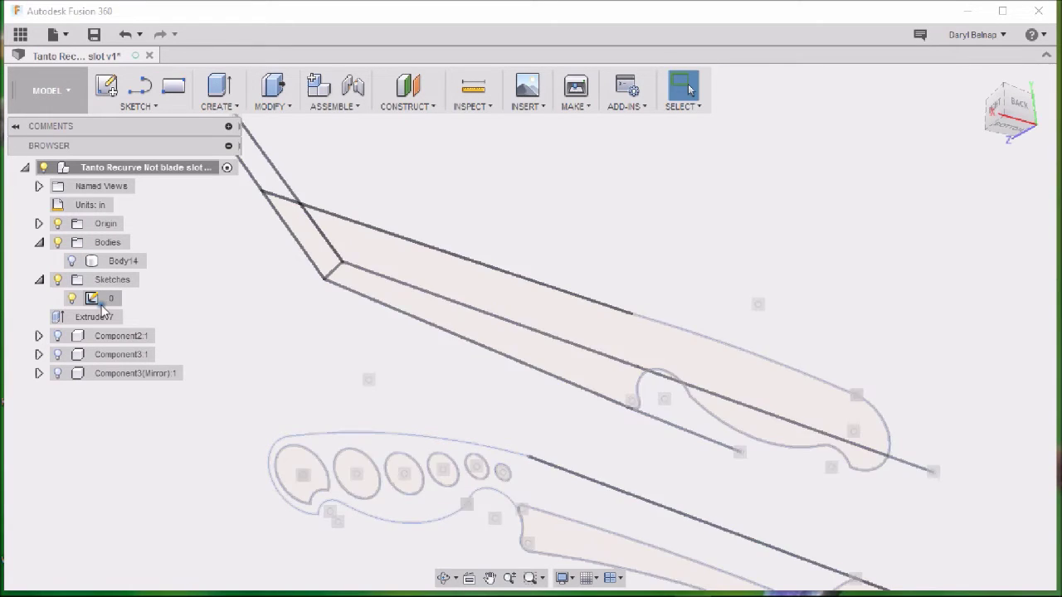
click(315, 241)
shift+click(442, 308)
shift+click(701, 368)
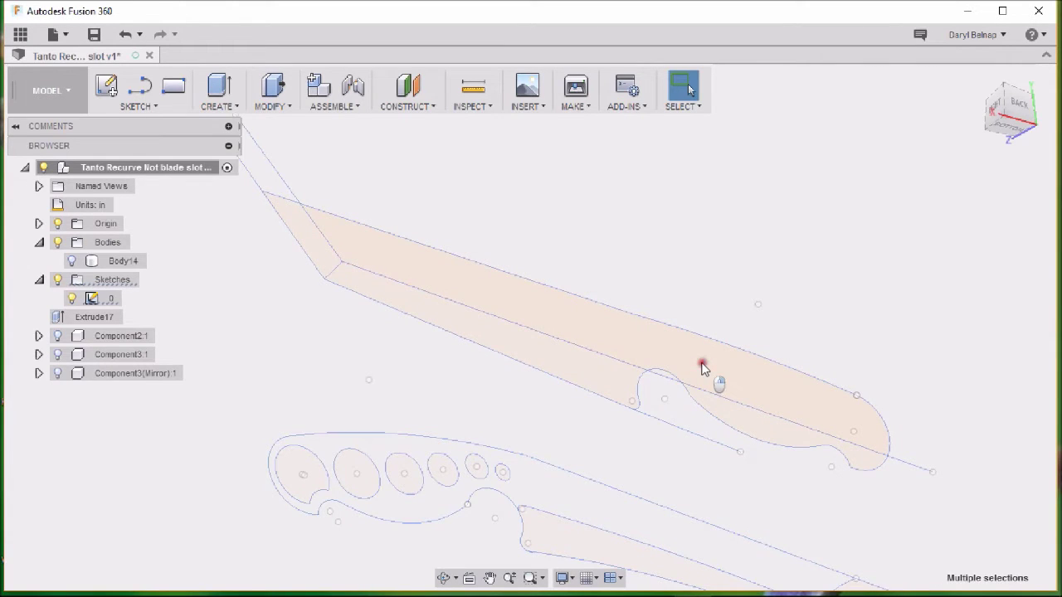
right_click(701, 364)
click(697, 315)
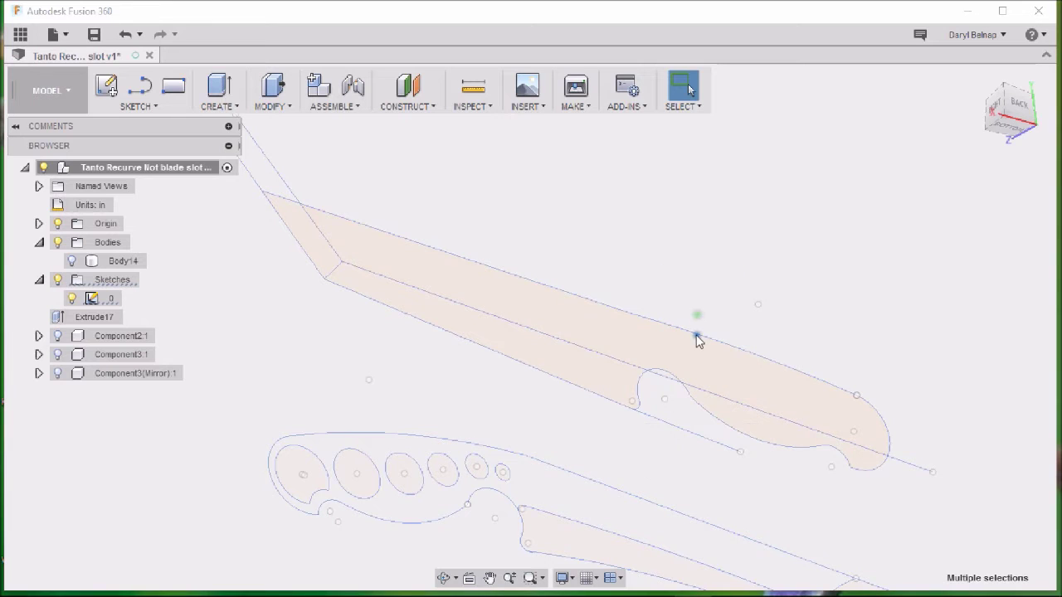
click(924, 253)
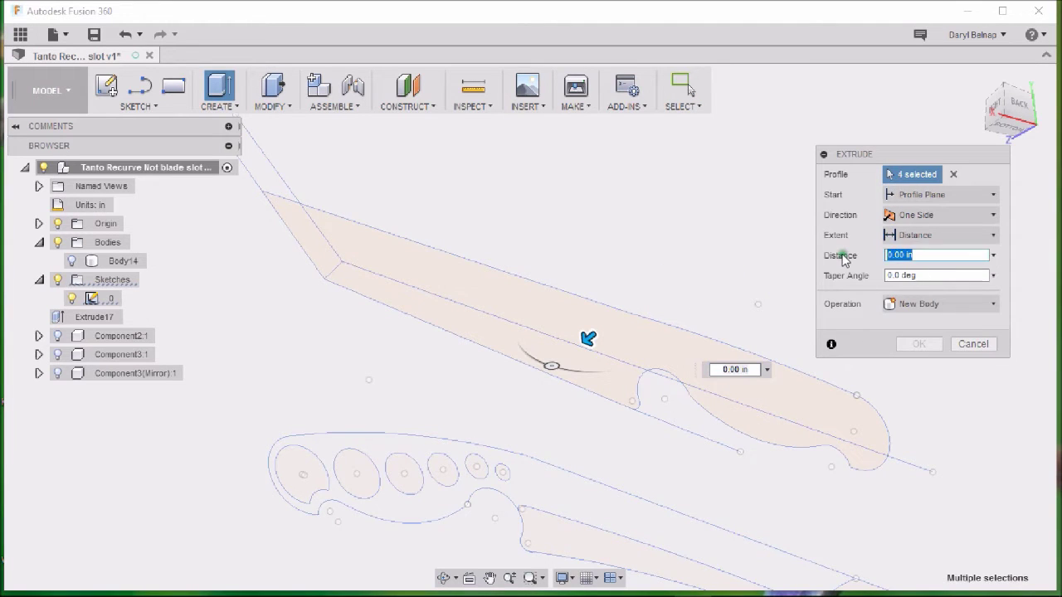
text(-.190)
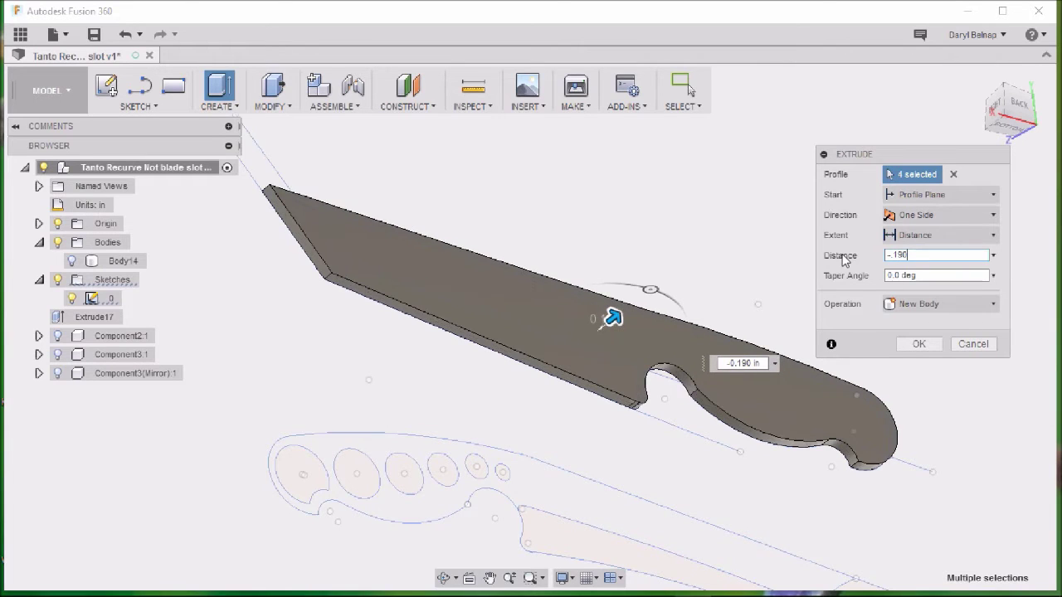
click(918, 344)
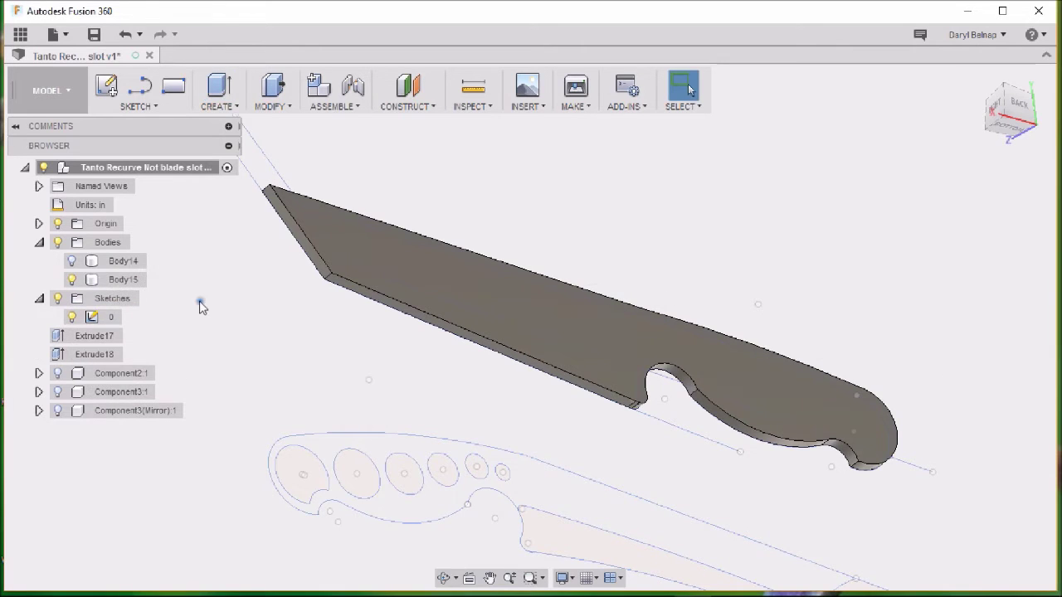
Show the 0.089 in body together with the 0.190 in body for comparison and hide both
click(71, 261)
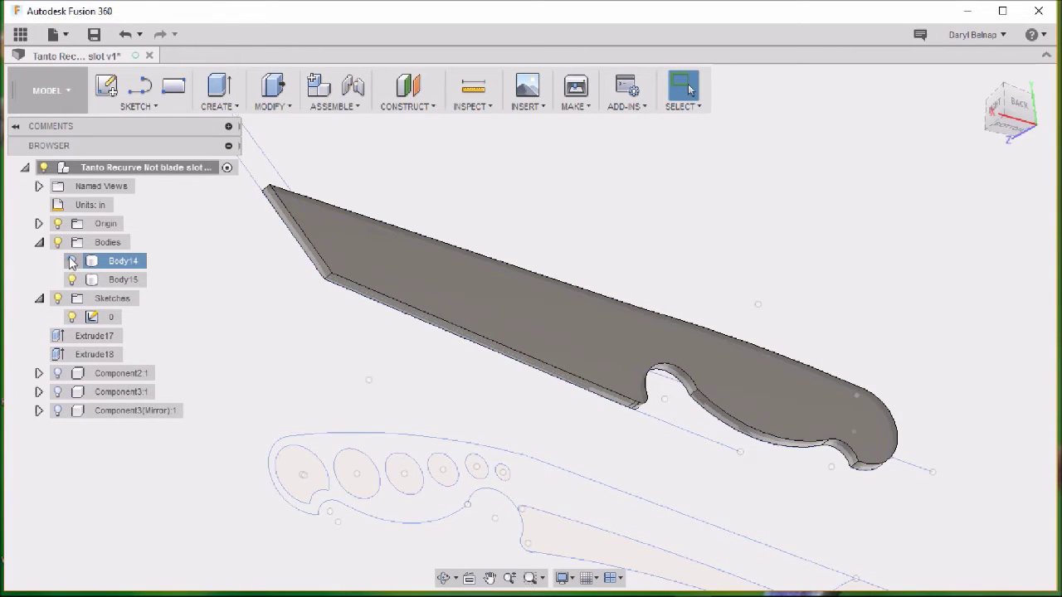
click(71, 261)
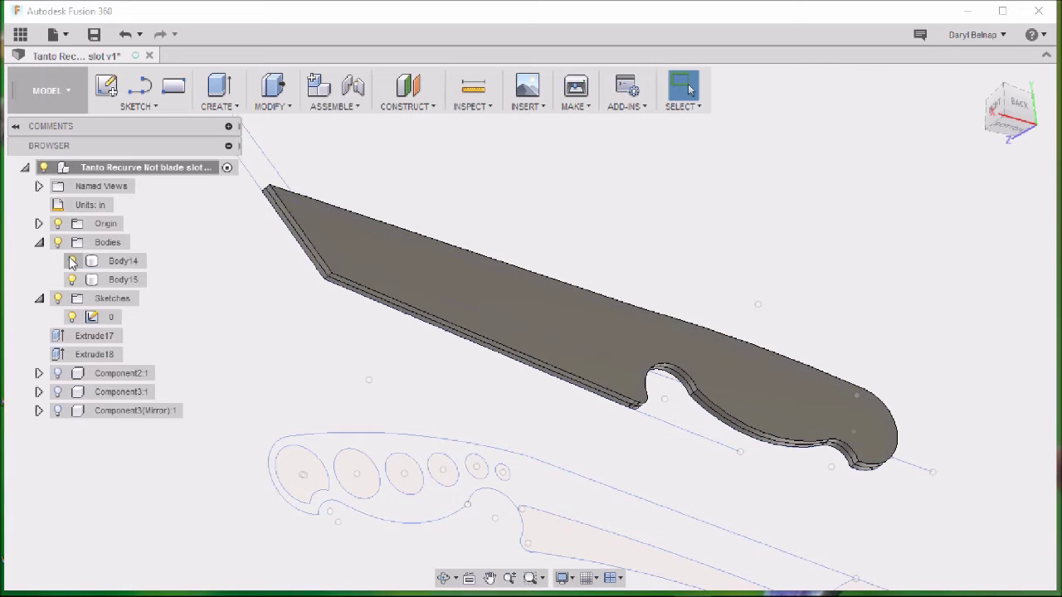
click(71, 280)
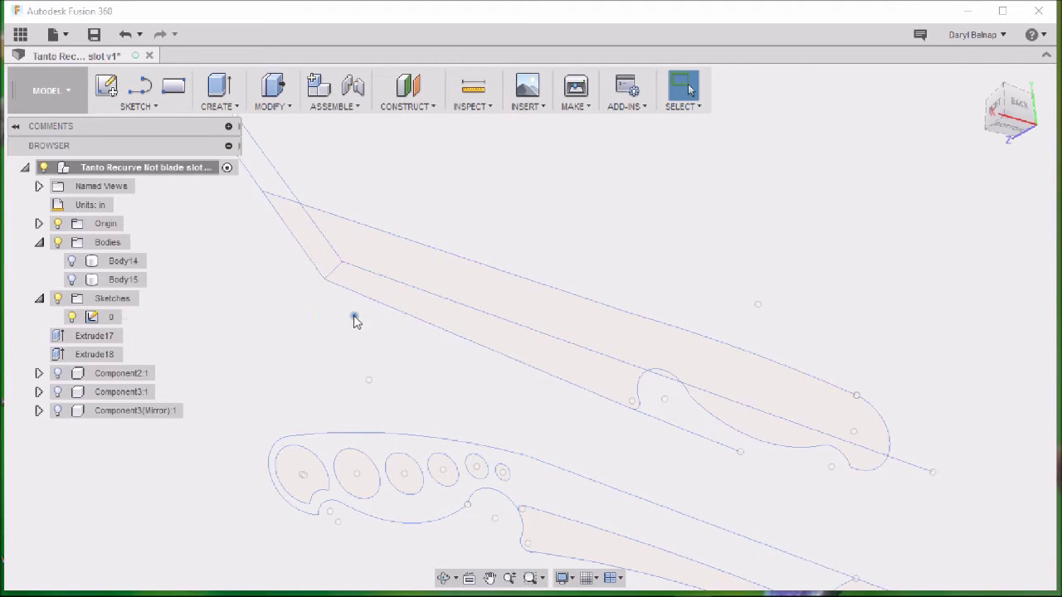
Extrude the short diagonal sketch line at the tanto tip corner by -0.80 in as a new surface body
click(334, 275)
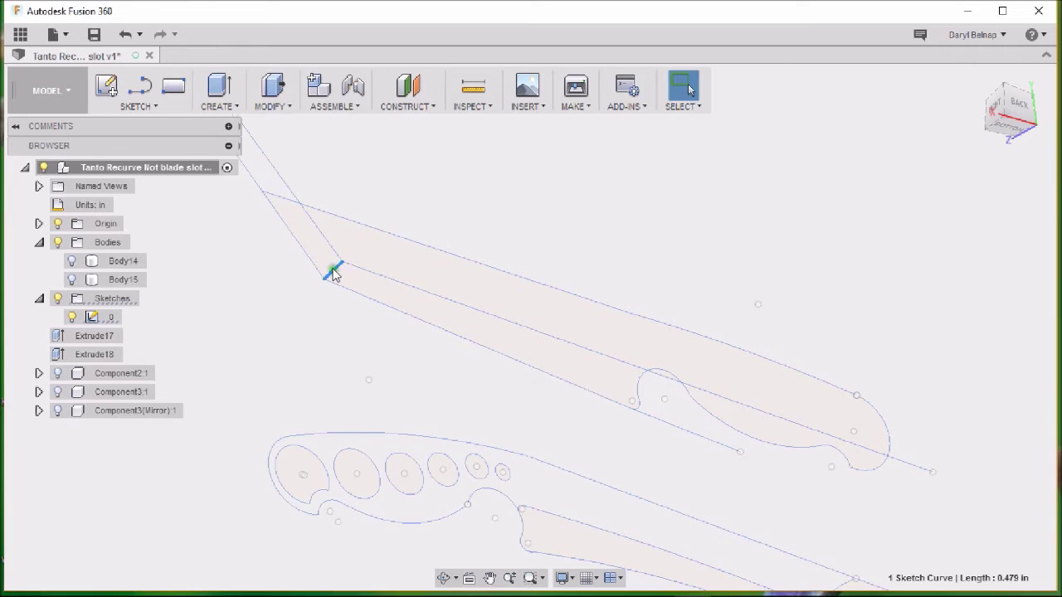
click(282, 108)
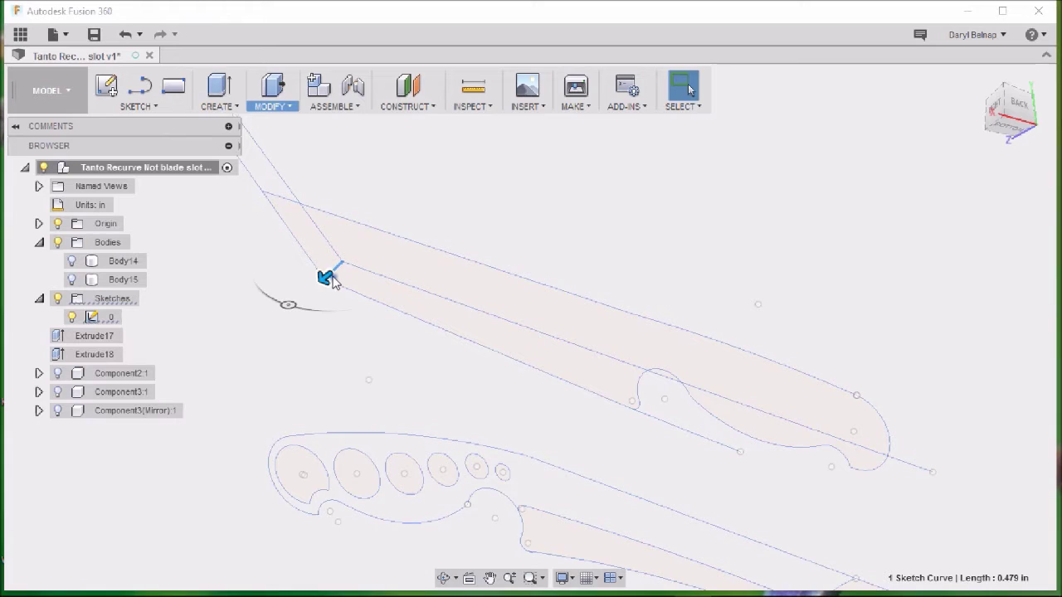
click(329, 277)
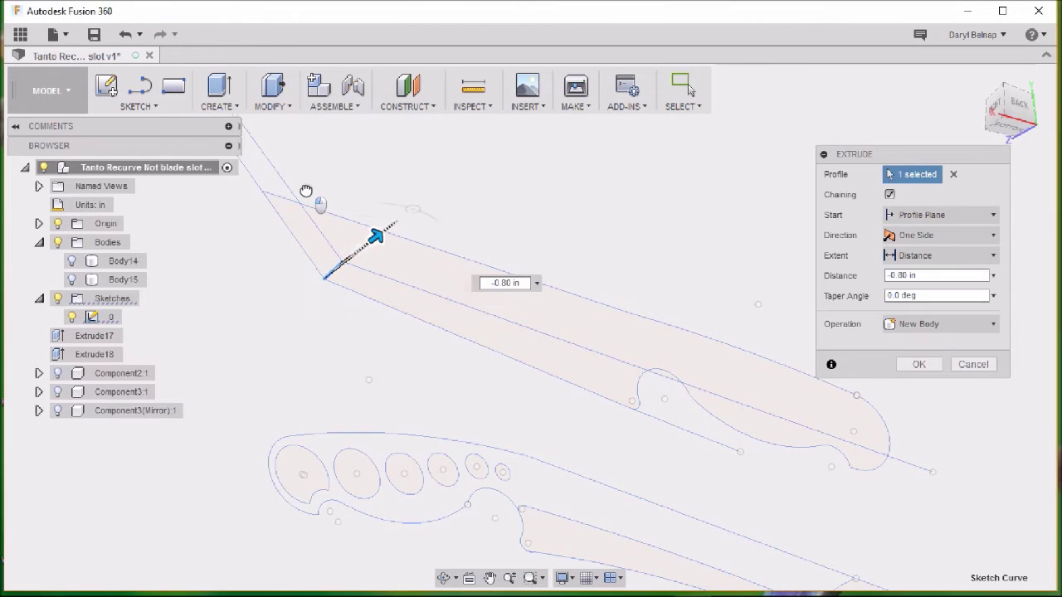
drag(358, 249, 375, 237)
click(930, 363)
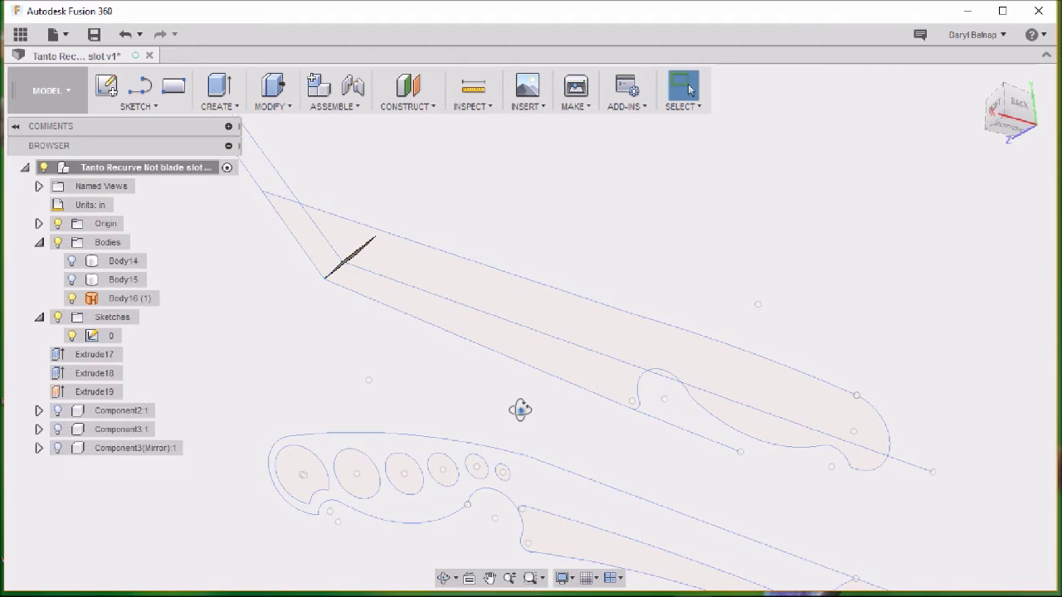
Check the extruded surface at the tip corner from the side and hide it
shift+middle_drag(519, 407, 554, 425)
click(452, 264)
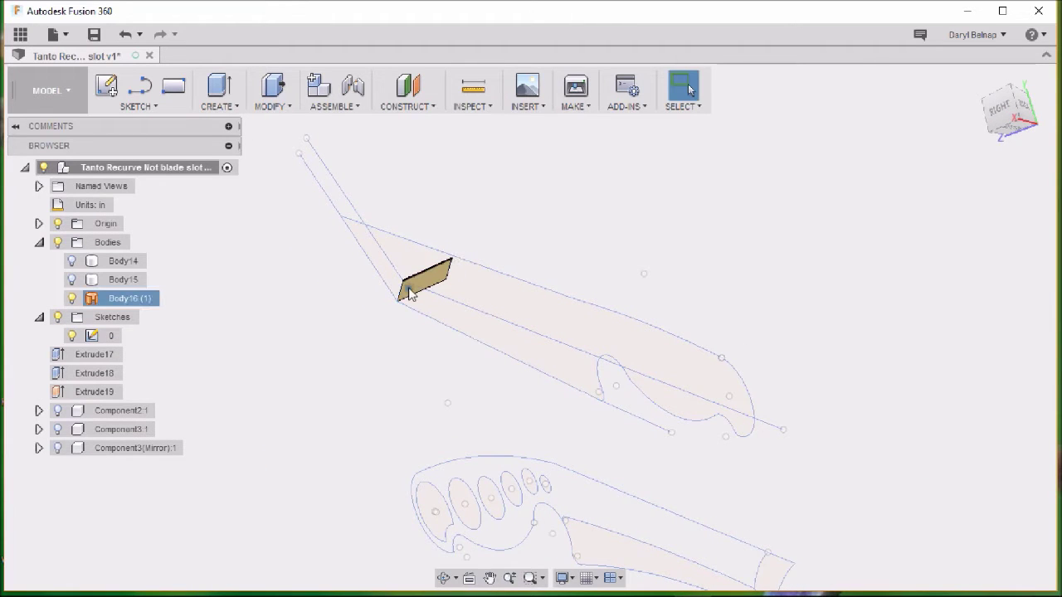
shift+middle_drag(483, 394, 328, 386)
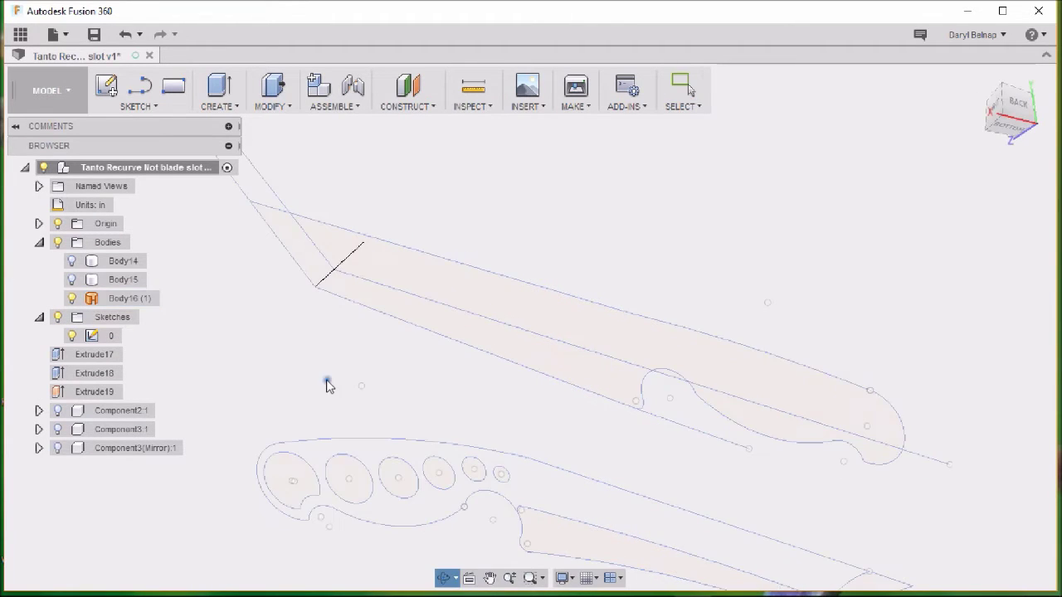
key(Escape)
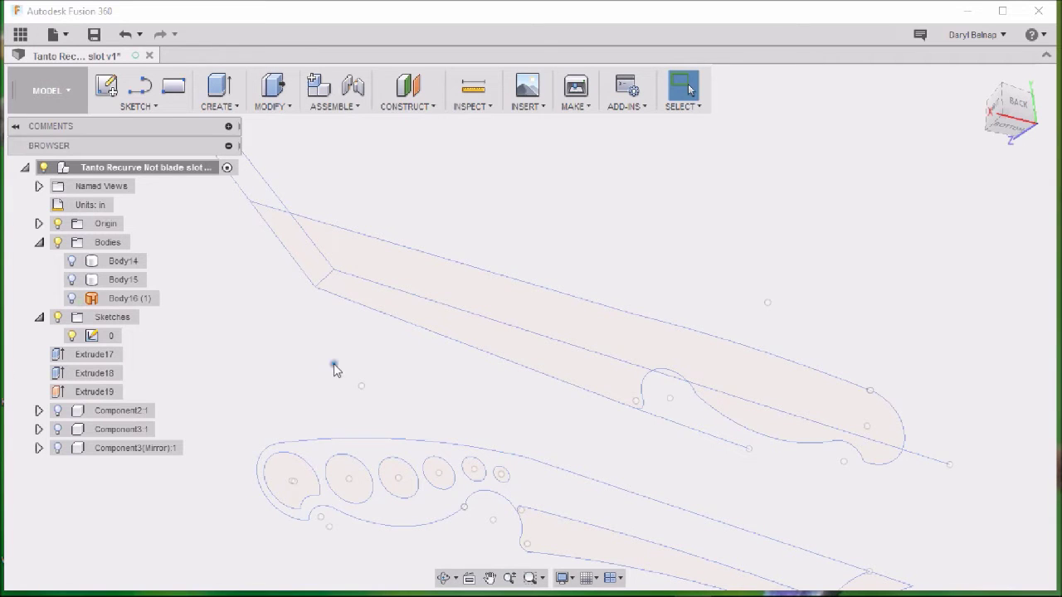
Show the 0.089 in blade body over the sketch again
mouse_move(334, 368)
shift+middle_down()
mouse_move(393, 374)
mouse_move(452, 338)
mouse_move(451, 401)
mouse_move(417, 418)
mouse_move(390, 414)
mouse_move(339, 448)
mouse_move(415, 383)
shift+middle_up()
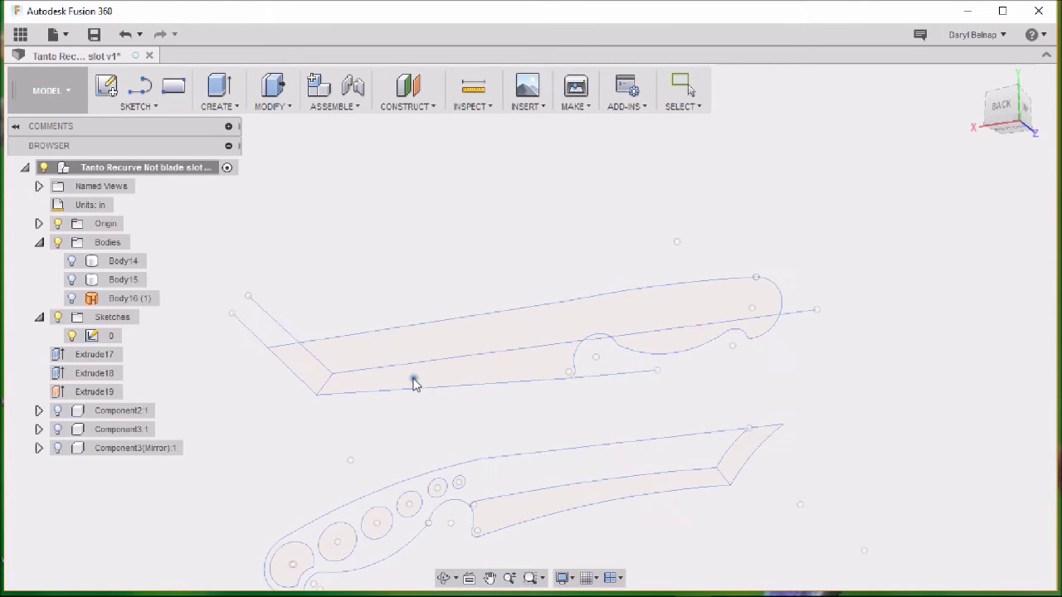
scroll(413, 379, up, 2)
middle_drag(559, 419, 619, 421)
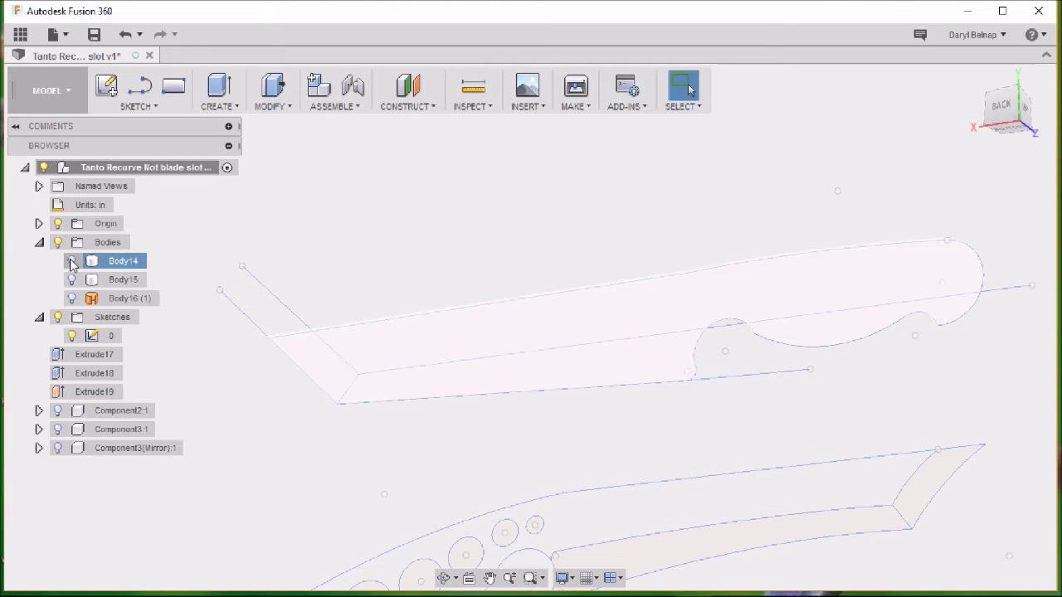
click(71, 261)
shift+middle_drag(318, 448, 335, 472)
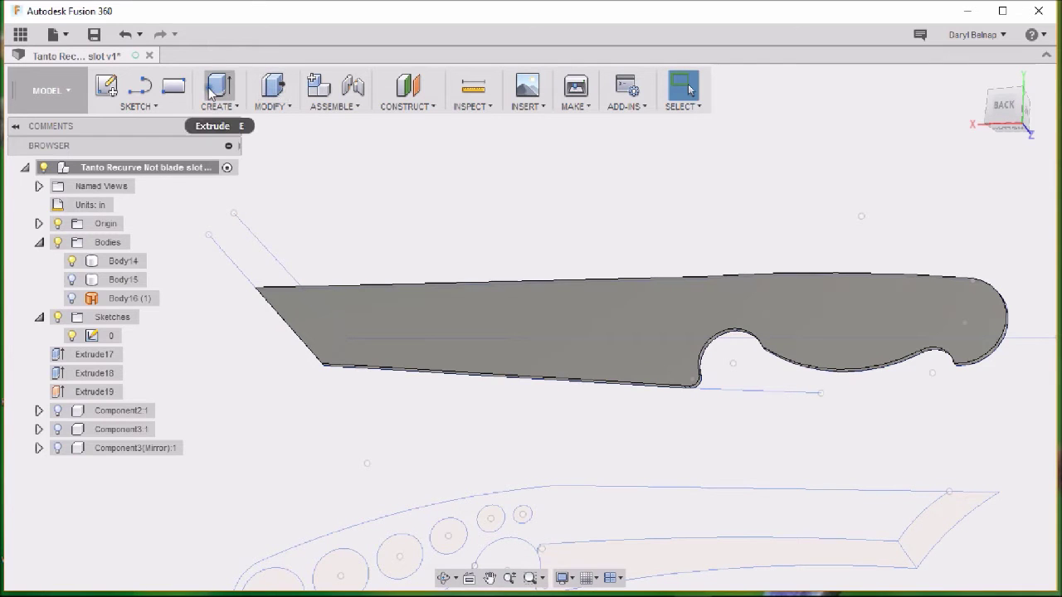
Start a new sketch on the flat face of the 0.089 in blade body
click(106, 86)
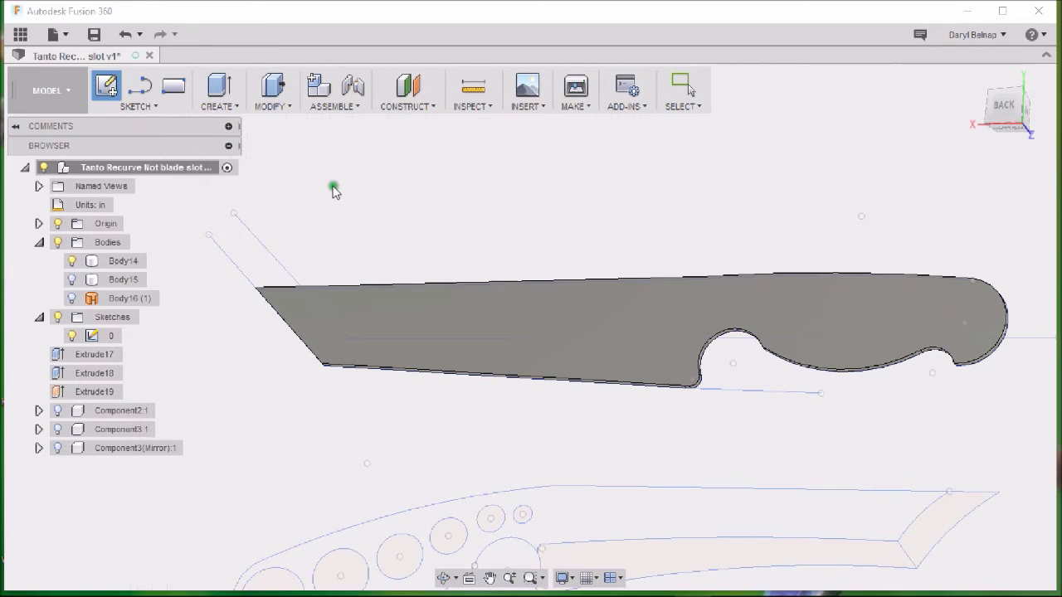
click(565, 316)
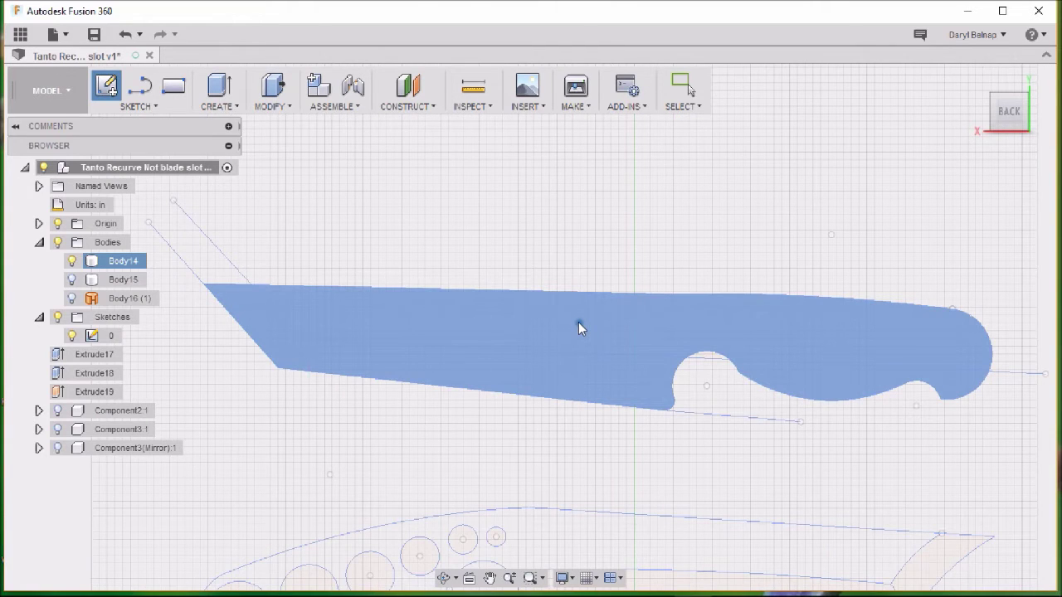
click(578, 323)
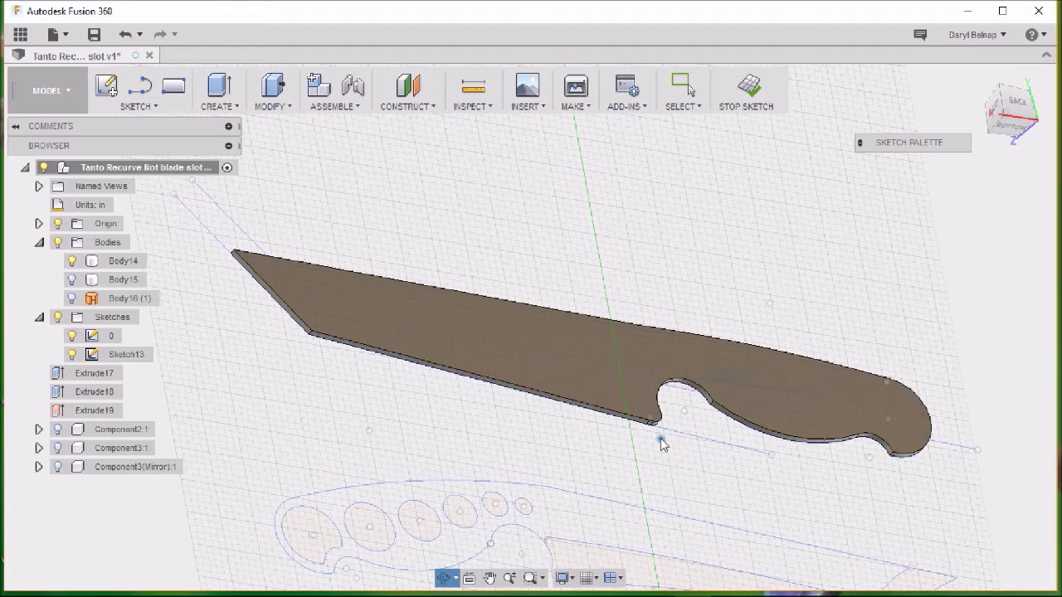
key(Escape)
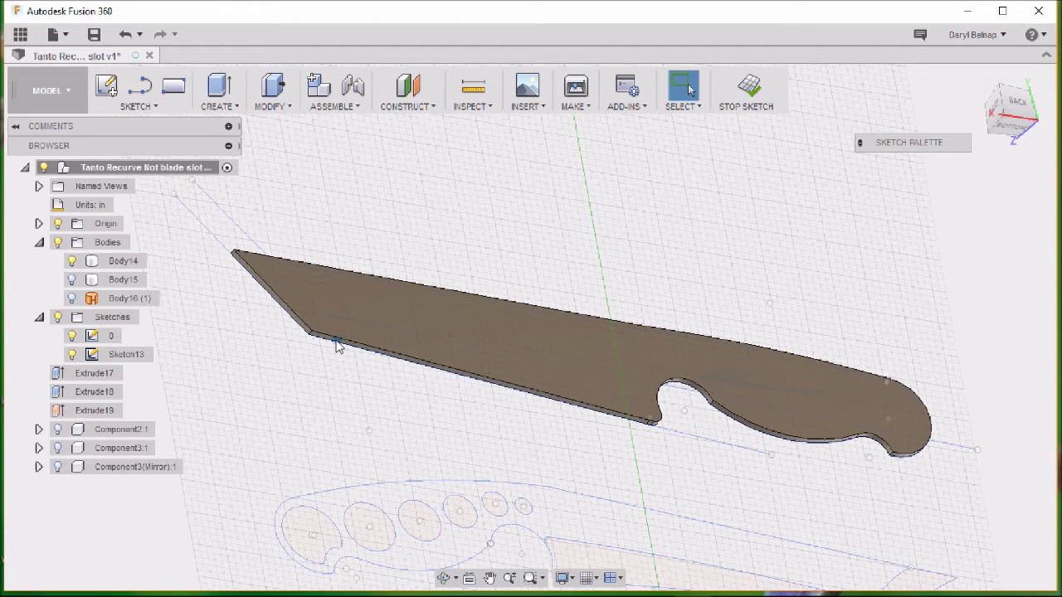
Project the blade's cutting edge, the tanto tip edge and the extension lines beyond both ends into the sketch
click(152, 105)
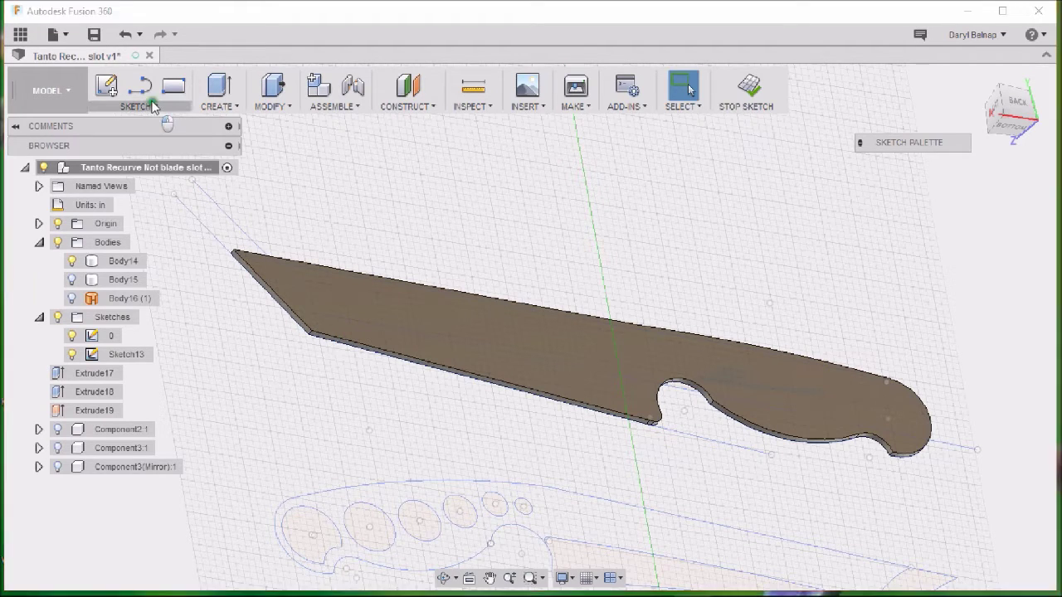
mouse_move(154, 515)
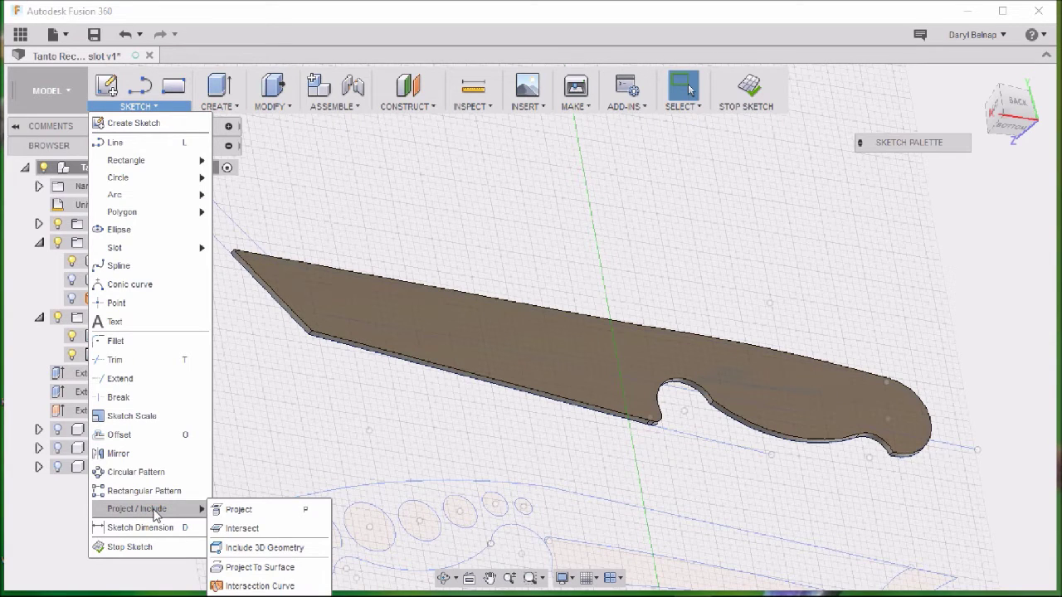
click(238, 508)
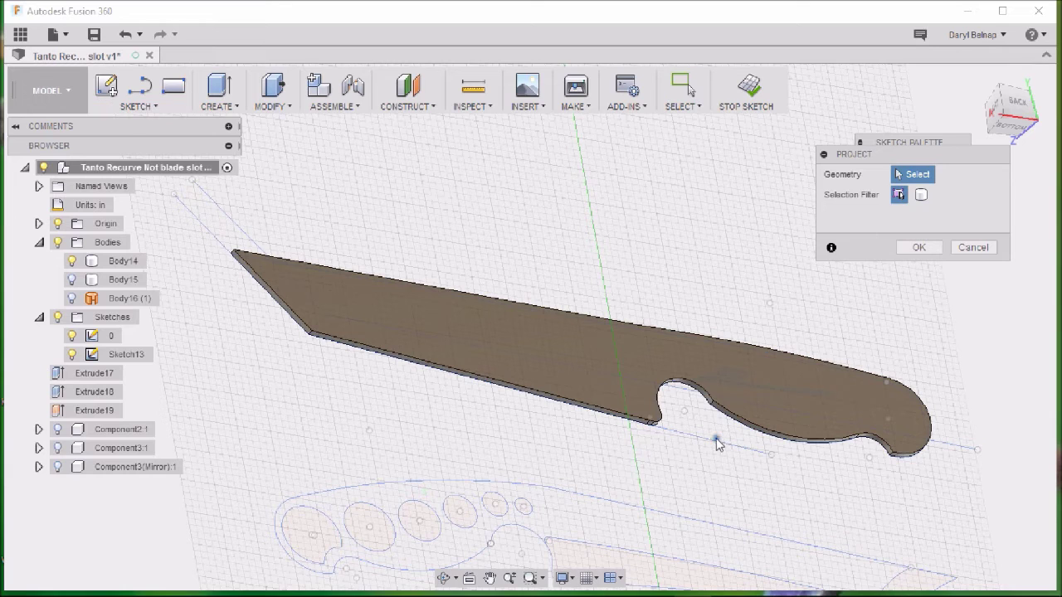
click(745, 448)
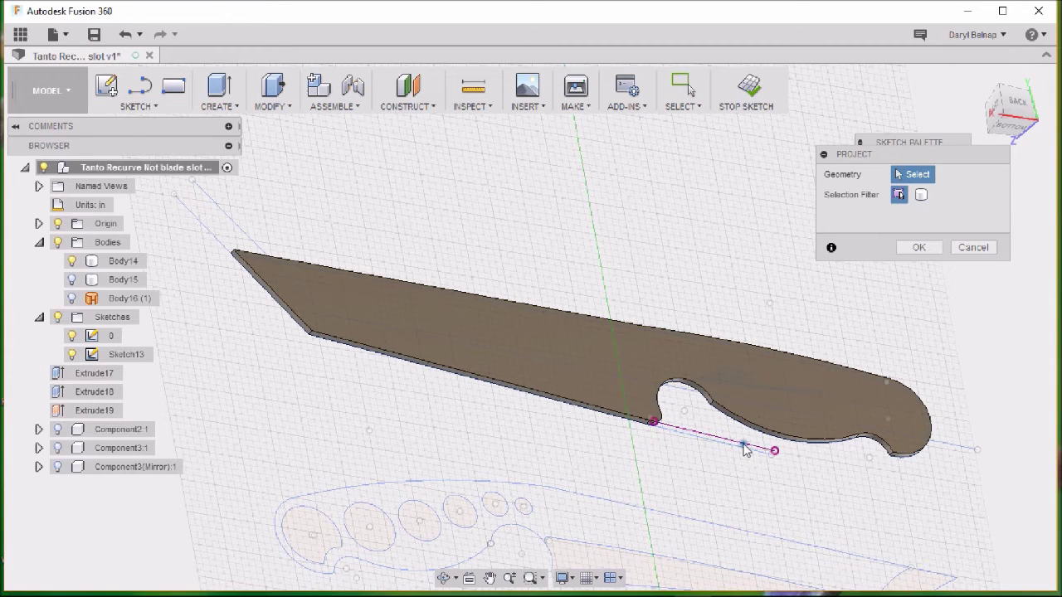
click(564, 404)
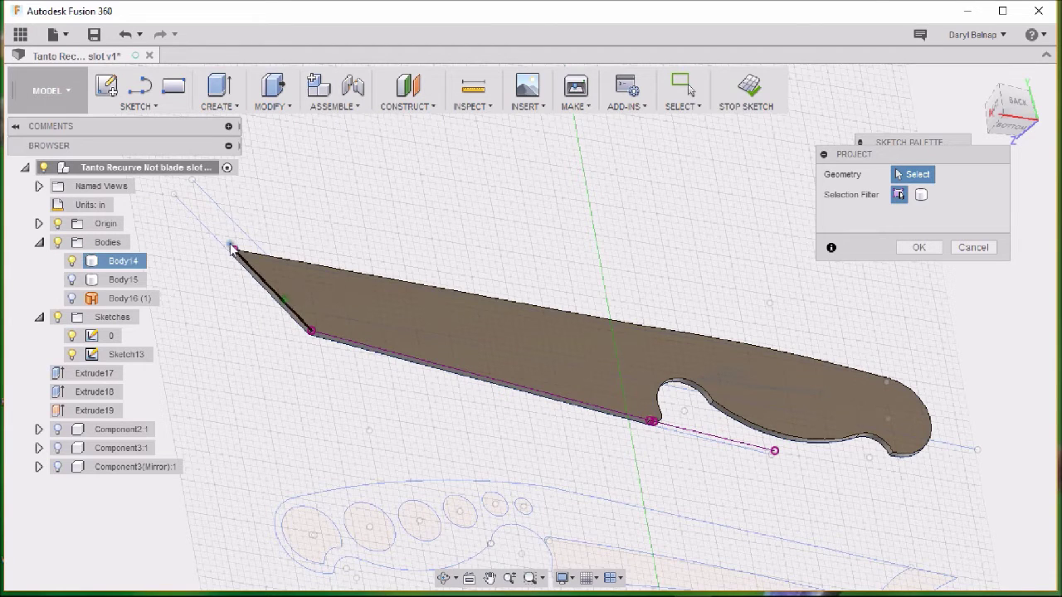
click(205, 222)
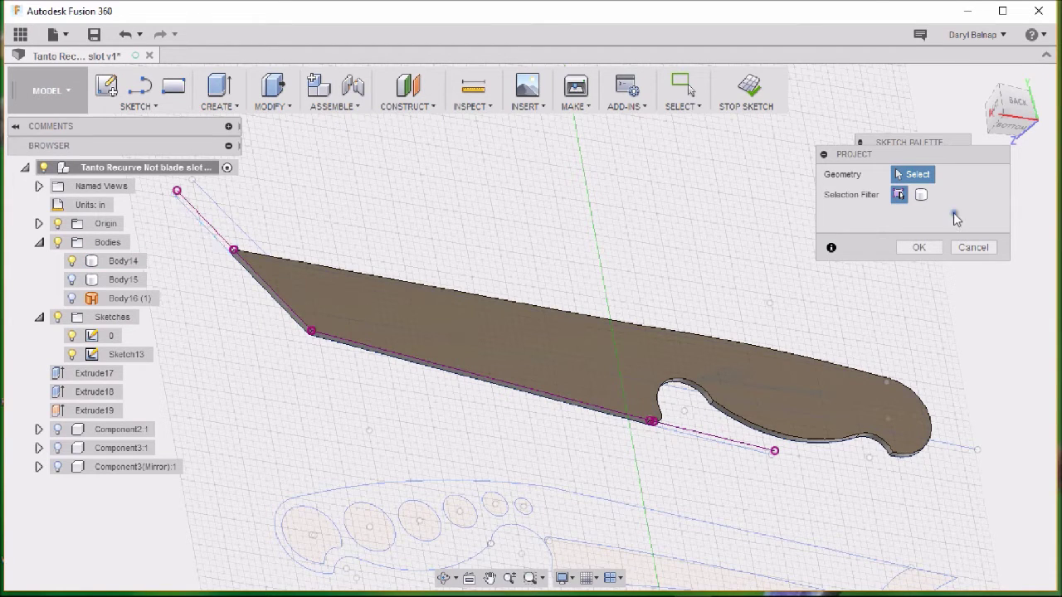
click(921, 246)
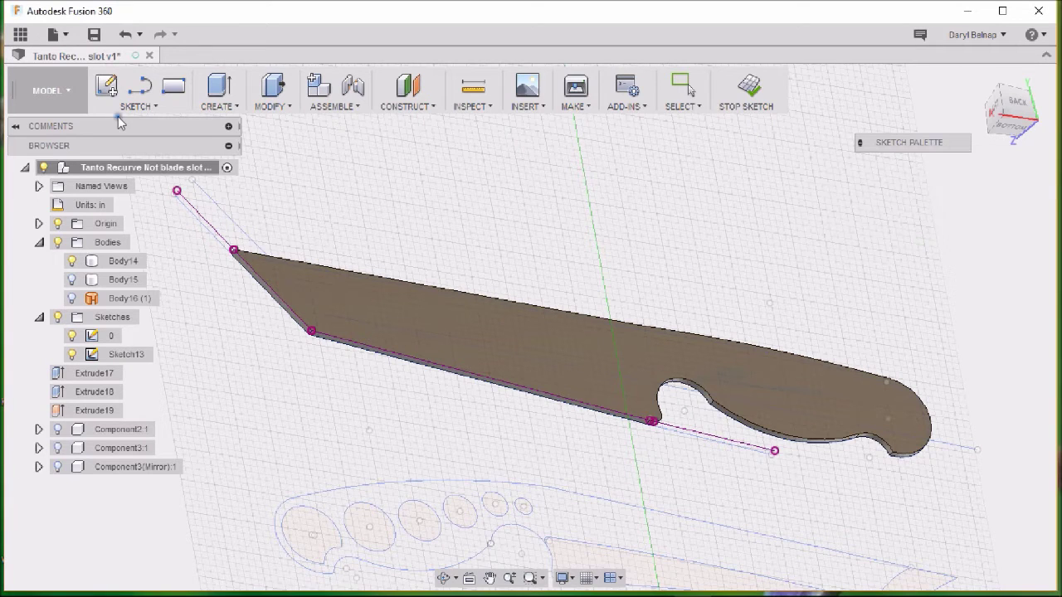
Trace connected sketch lines over the projected tip edge, cutting edge and their extensions, from the tip's outer point to the handle-side endpoint
click(143, 87)
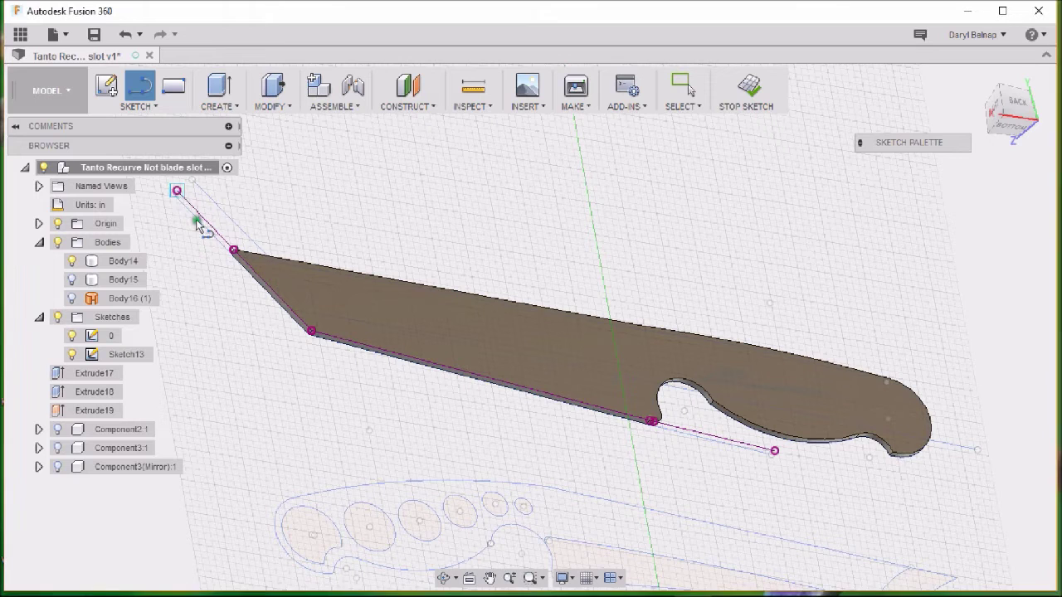
click(233, 250)
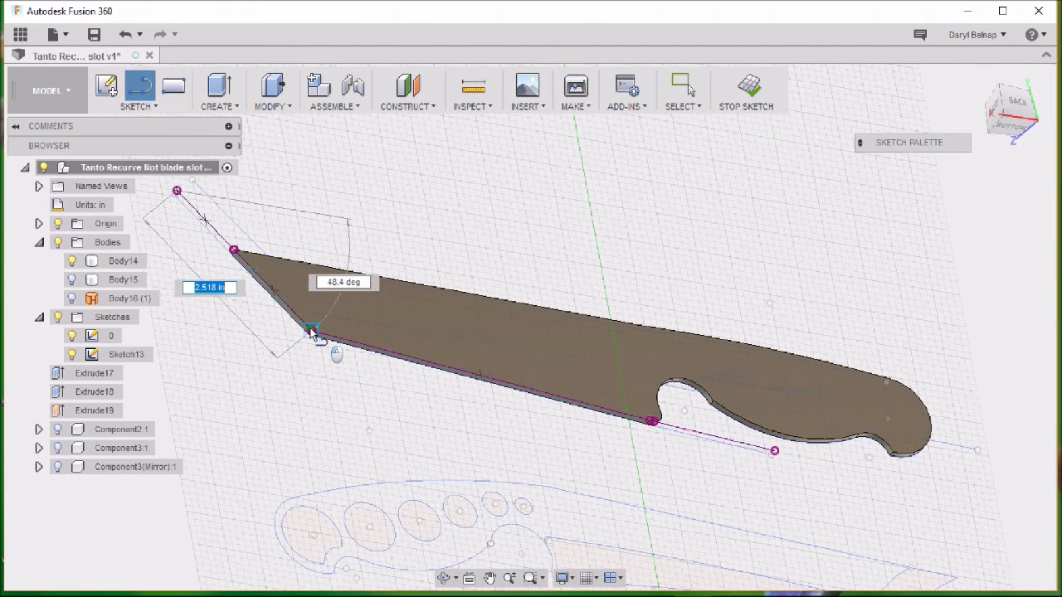
click(311, 331)
key(Escape)
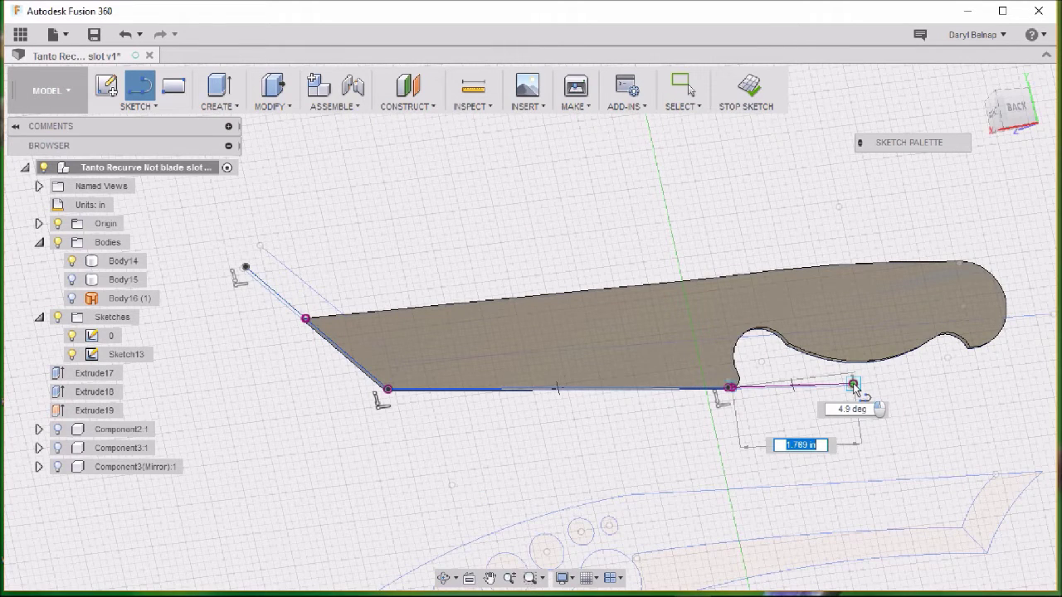
click(853, 386)
key(Escape)
scroll(841, 431, down, 2)
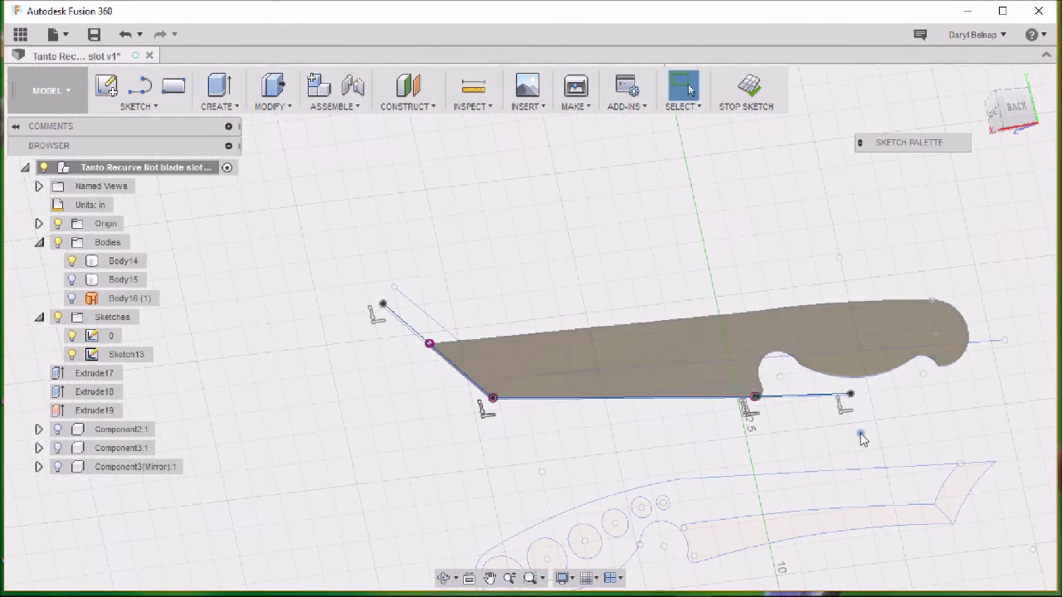
shift+middle_drag(860, 409, 867, 401)
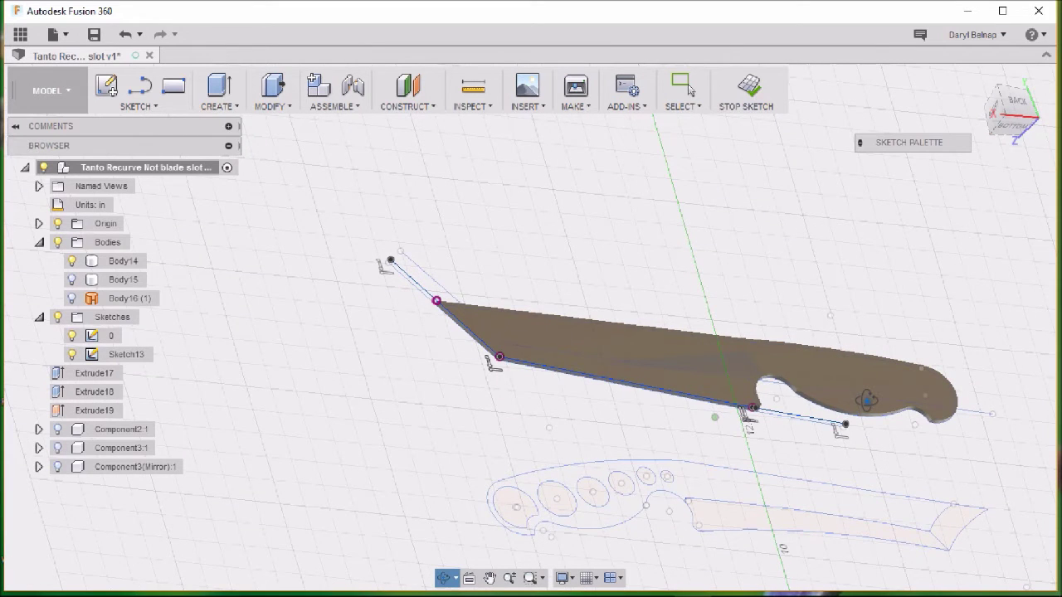
scroll(513, 433, down, 2)
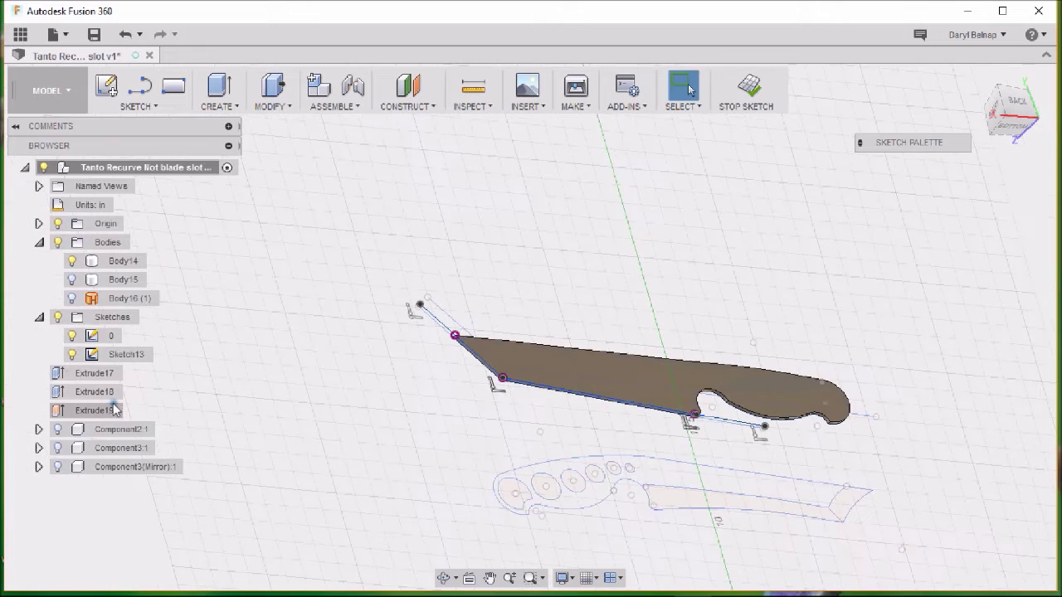
Hide the traced edge sketch and the 0.089 in blade body, and show the surface at the tanto tip corner
click(72, 354)
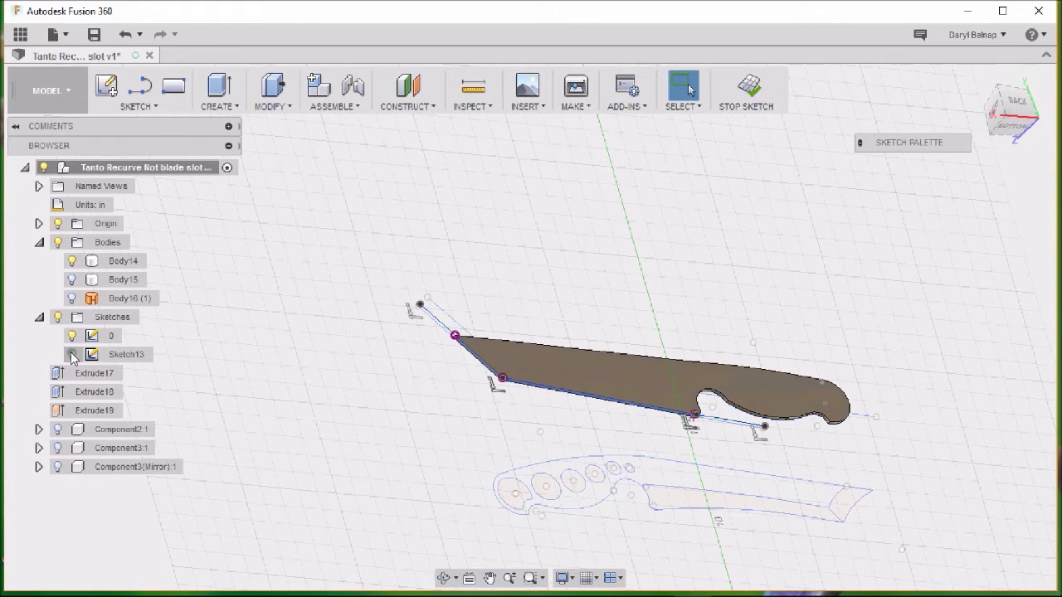
click(72, 262)
click(72, 262)
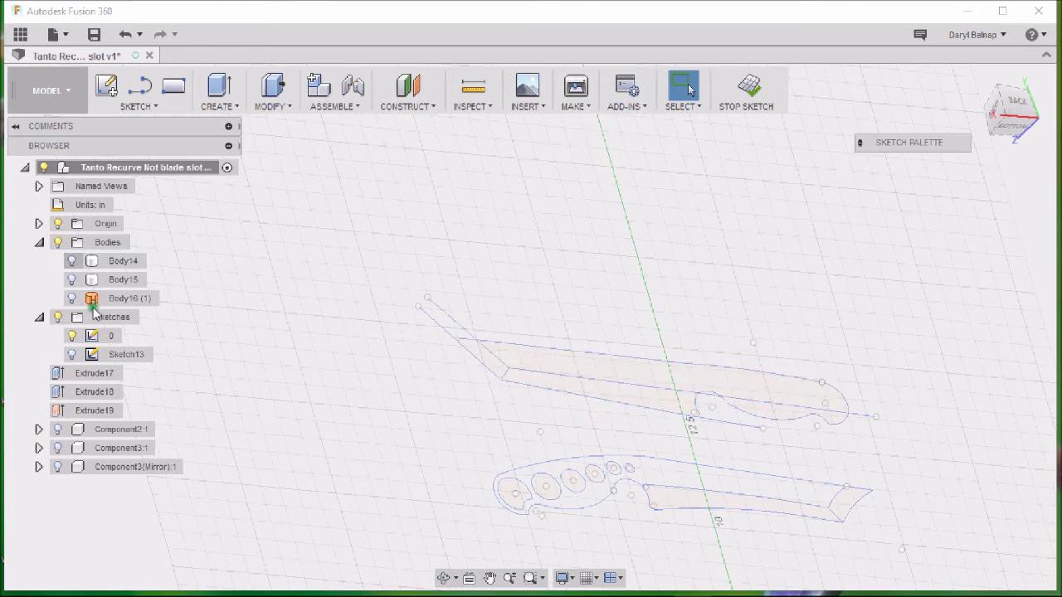
shift+middle_drag(393, 468, 324, 423)
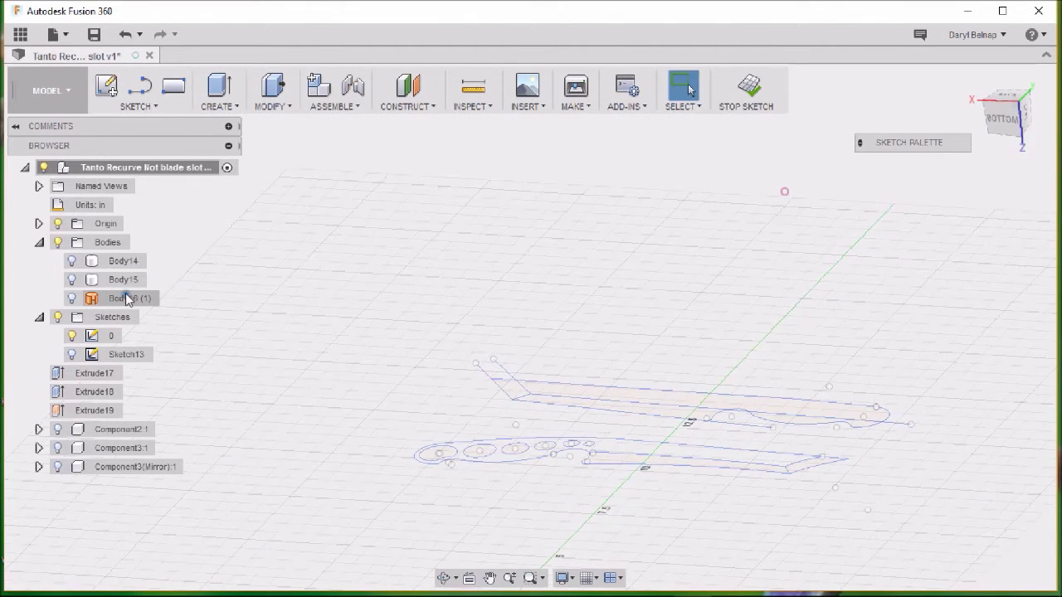
click(71, 297)
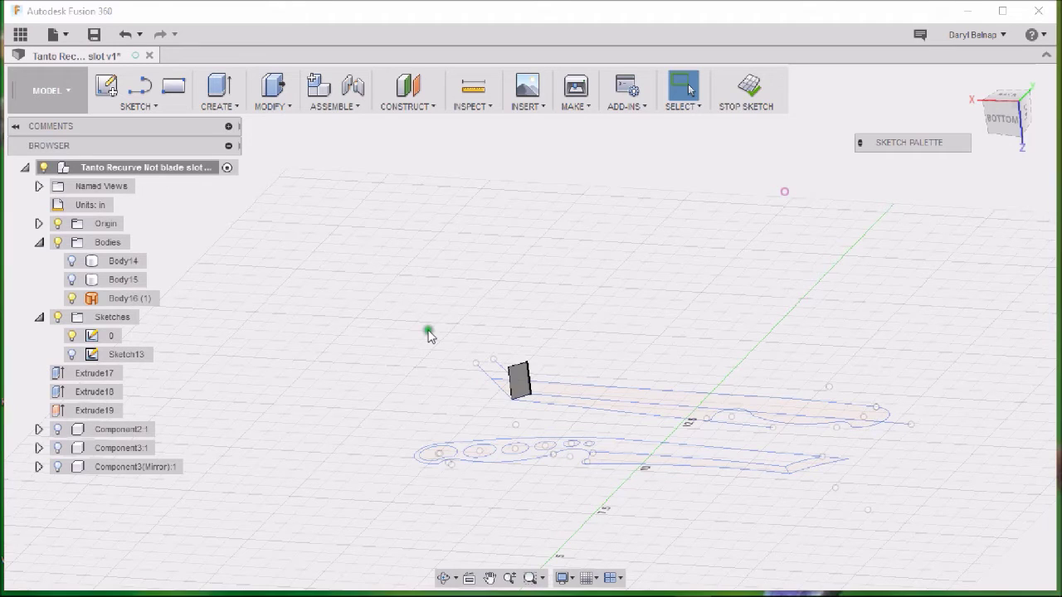
Leave the edge sketch and start a new sketch on the surface at the tanto tip corner
click(108, 86)
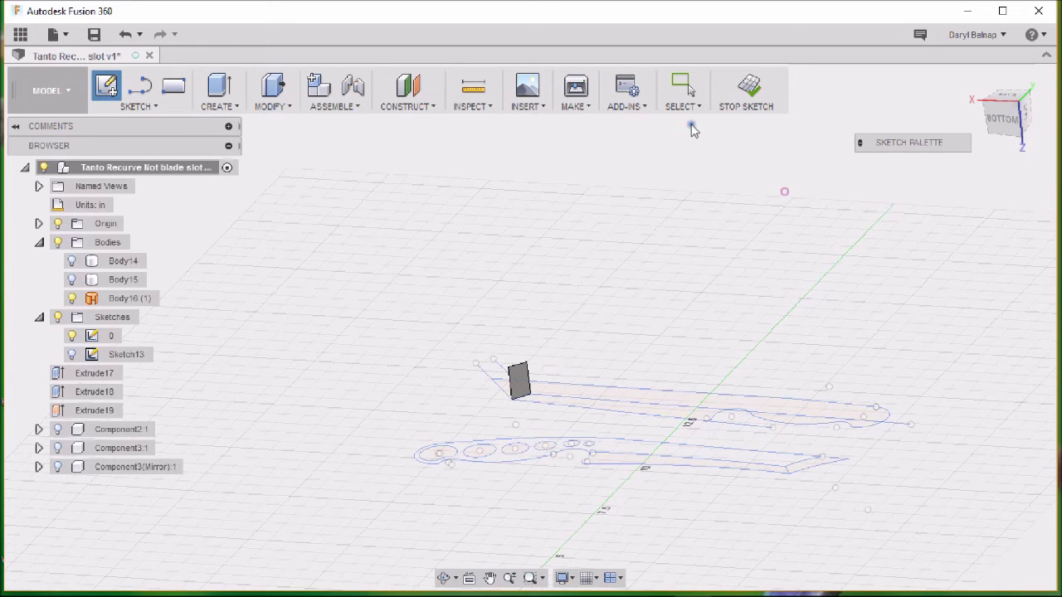
key(Escape)
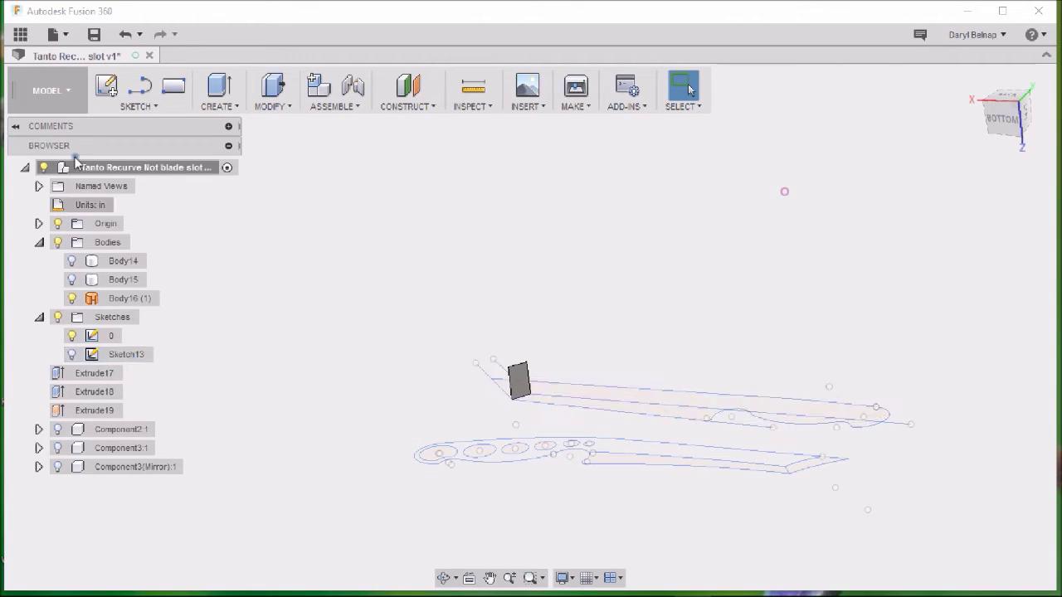
click(106, 86)
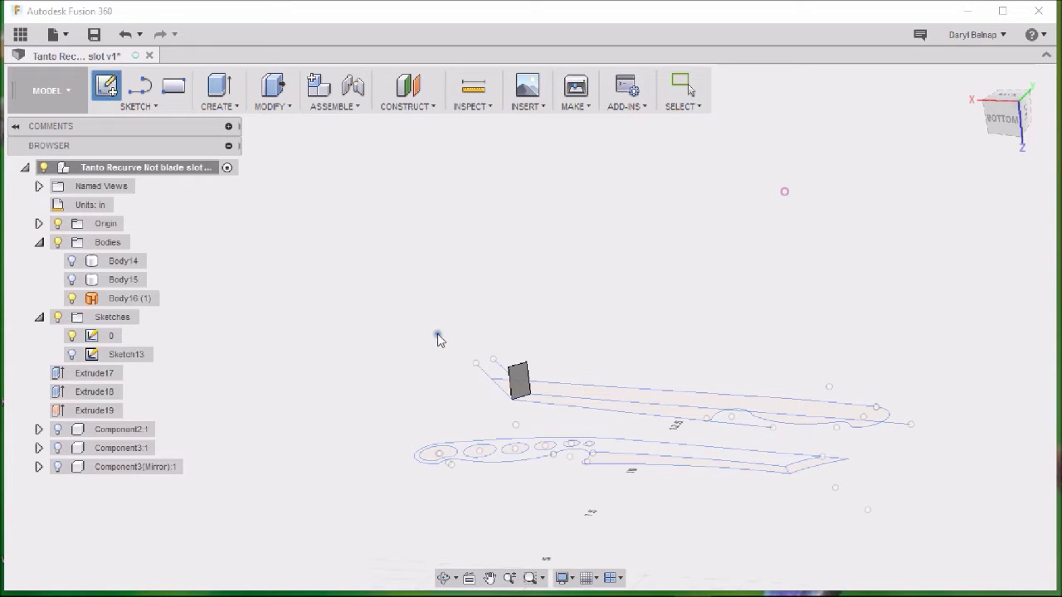
click(519, 377)
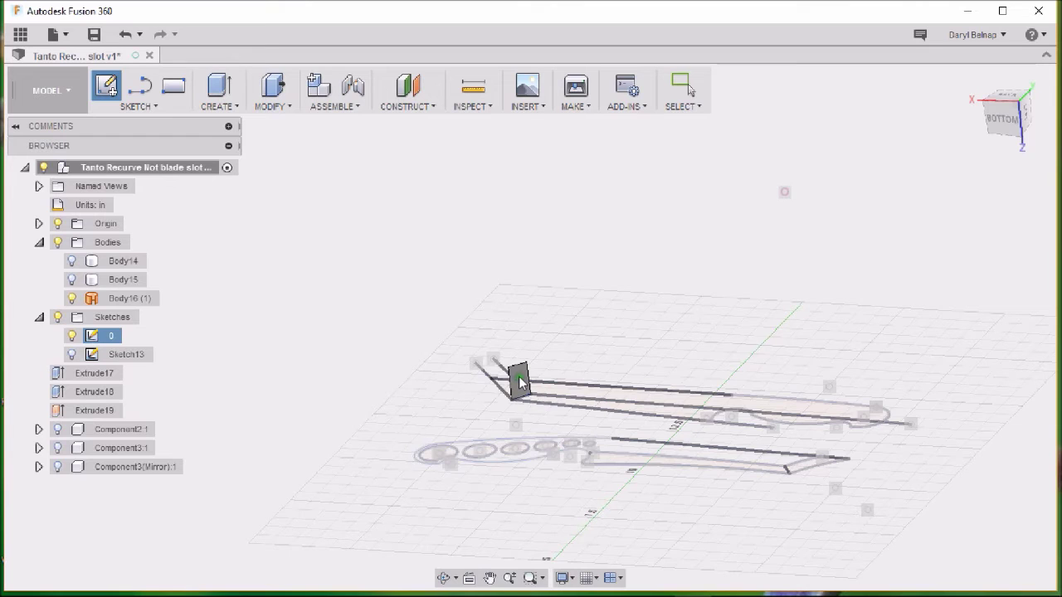
mouse_move(519, 377)
shift+middle_down()
mouse_move(696, 282)
mouse_move(620, 308)
mouse_move(1020, 61)
shift+middle_up()
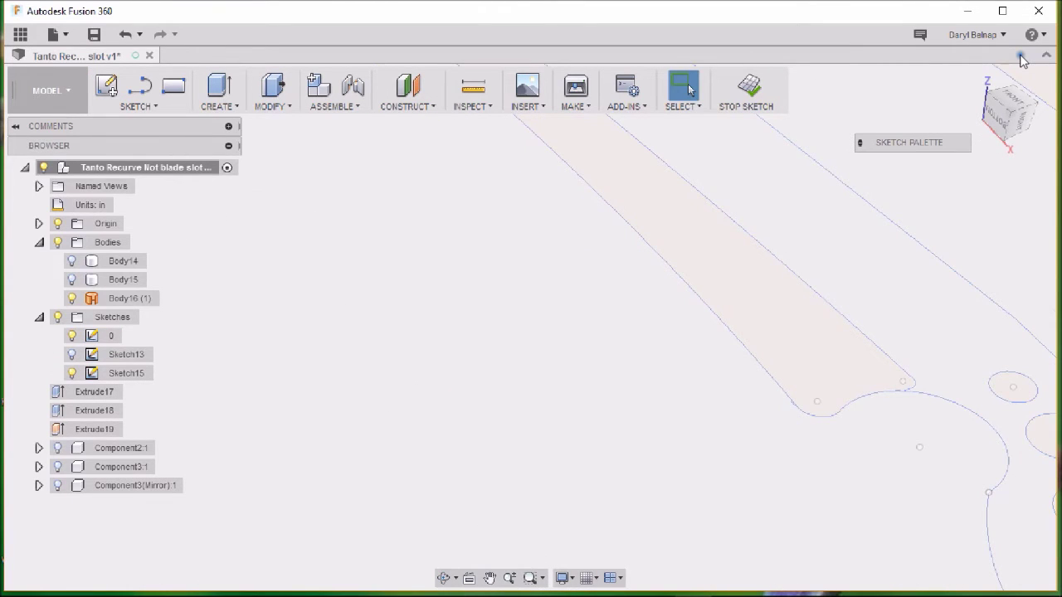
shift+middle_drag(1022, 61, 794, 382)
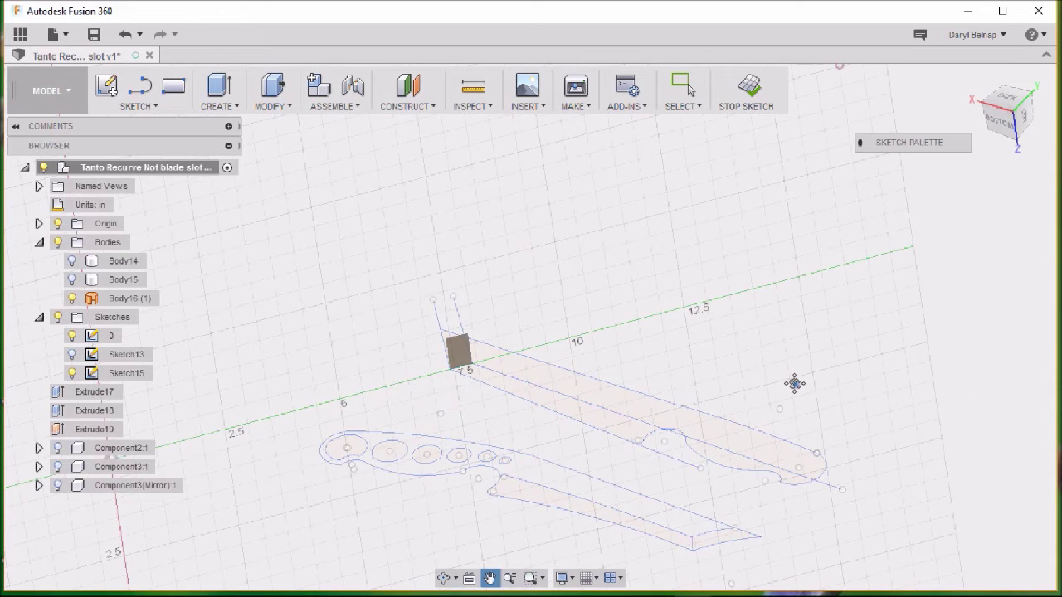
scroll(500, 412, up, 5)
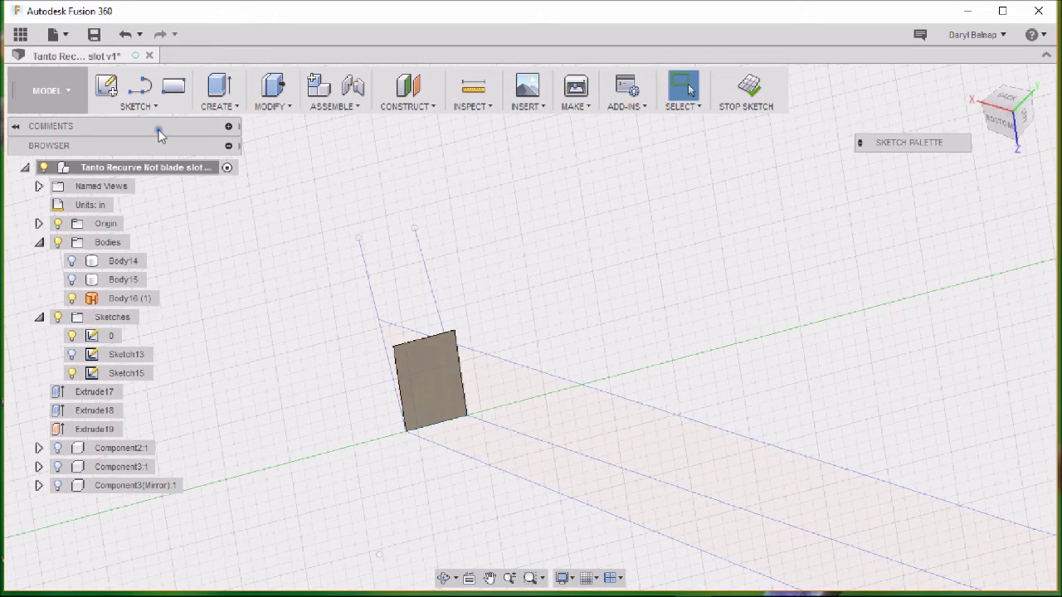
Draw a 0.089 in line from the surface's lower outer corner up along its side edge
key(l)
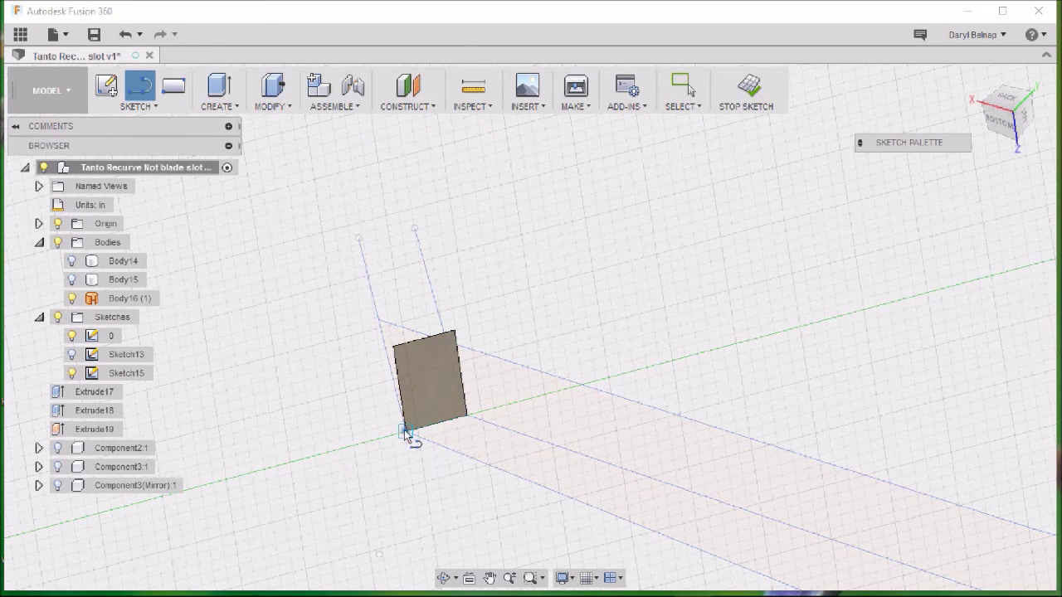
click(404, 431)
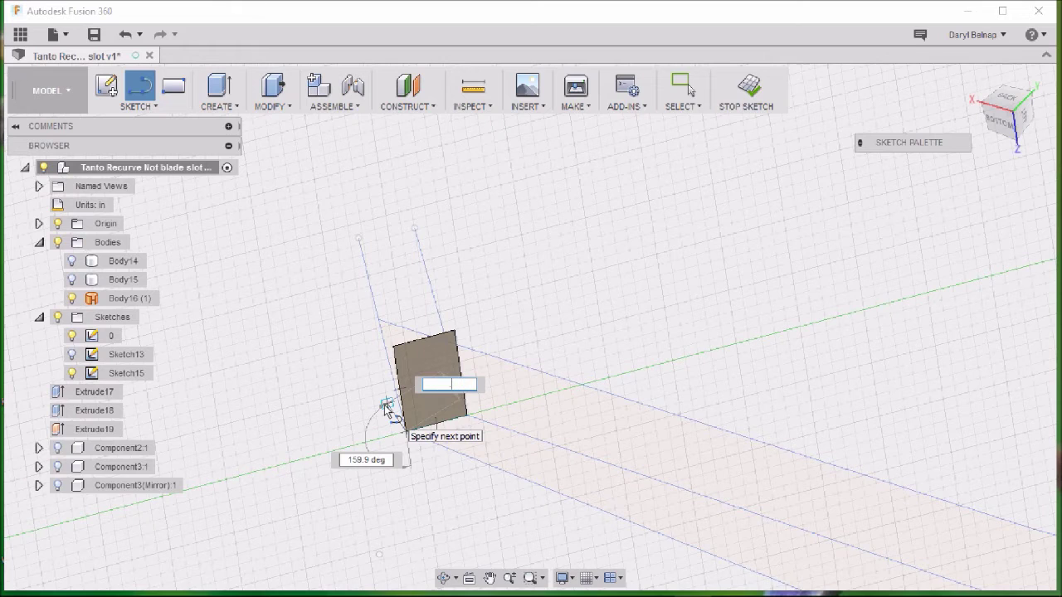
text(.089)
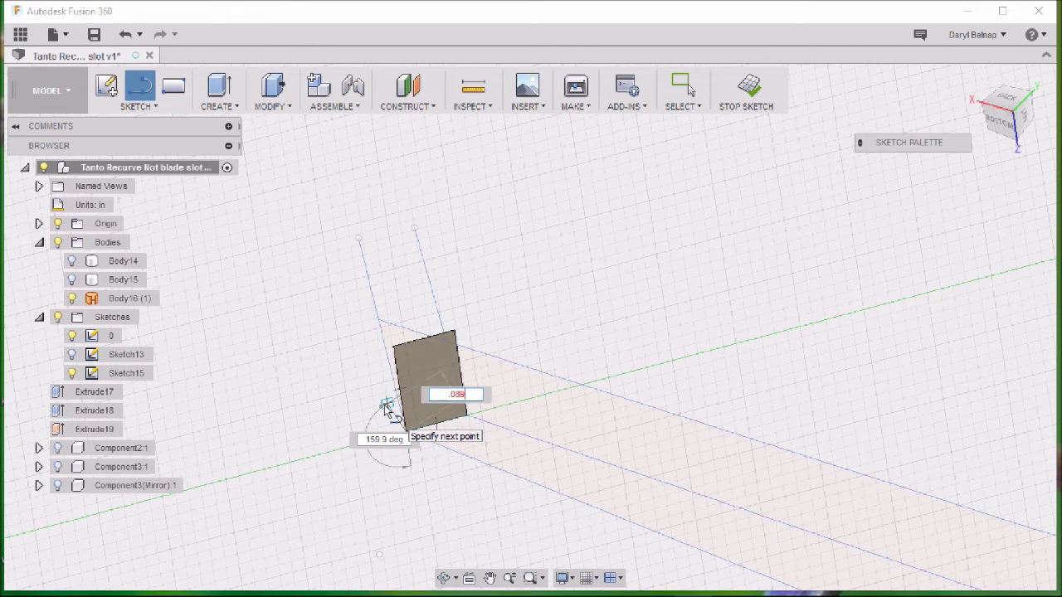
key(BackSpace)
key(BackSpace)
key(BackSpace)
key(BackSpace)
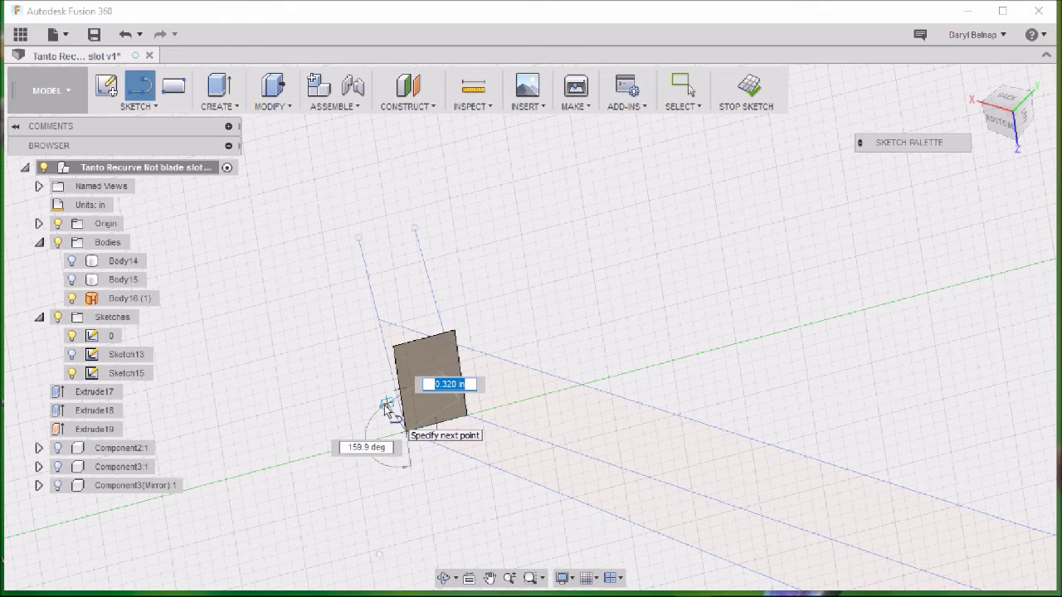
key(BackSpace)
text(0)
text(.083)
key(Return)
key(Escape)
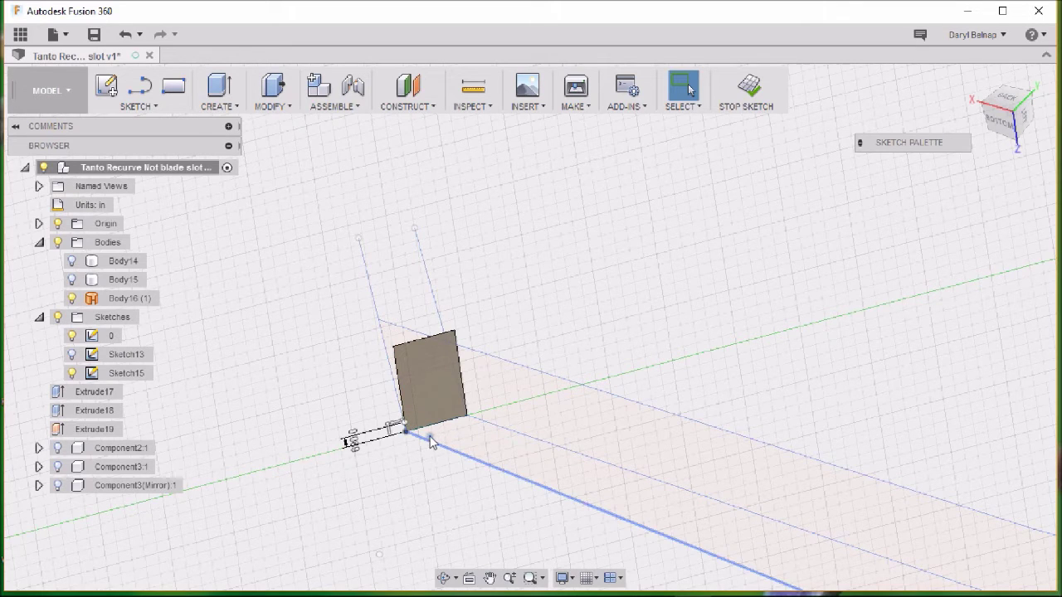
Close a triangular bevel profile with lines from the 0.089 in line's upper end to the surface's lower inner corner and back to the outer corner
click(140, 86)
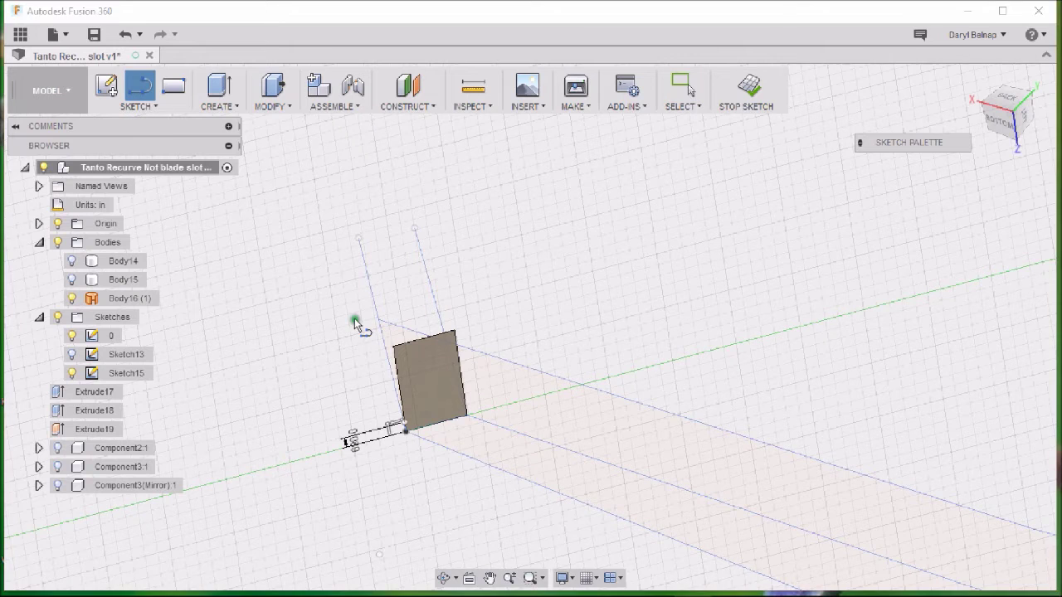
scroll(411, 427, up, 3)
scroll(411, 425, up, 1)
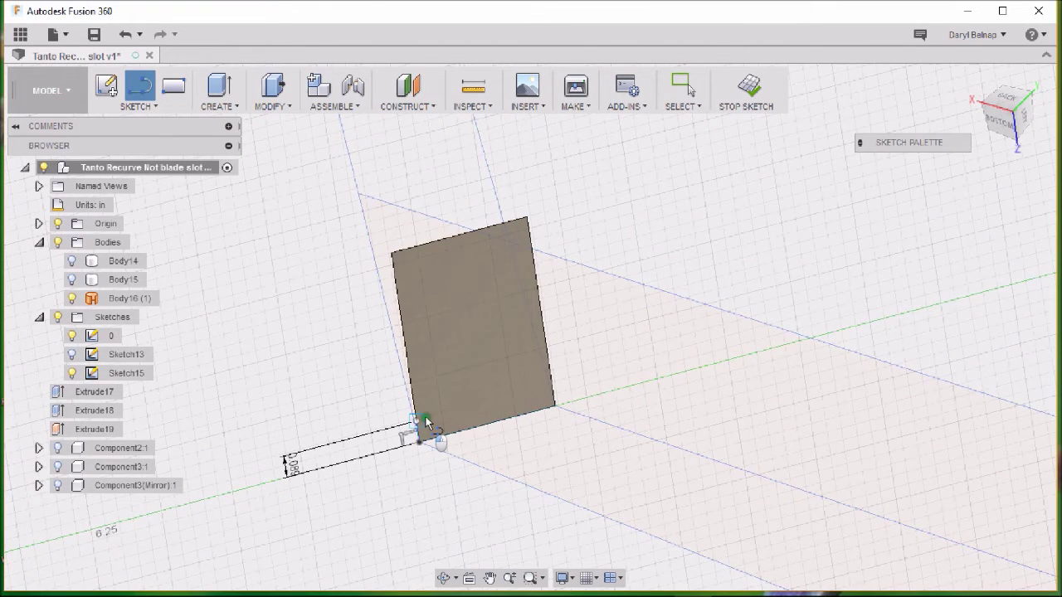
click(421, 418)
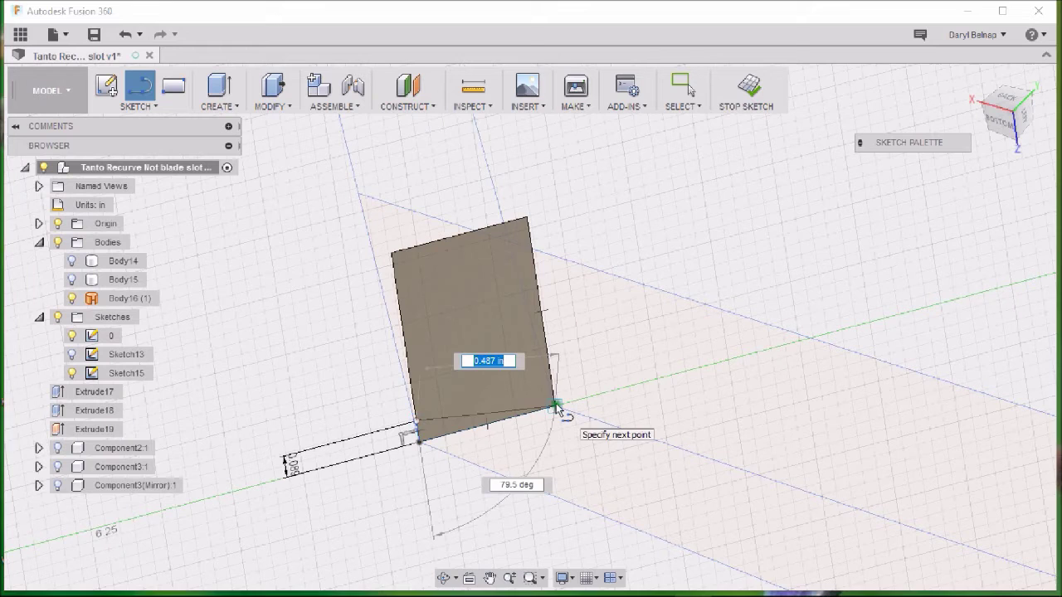
double_click(555, 407)
click(556, 406)
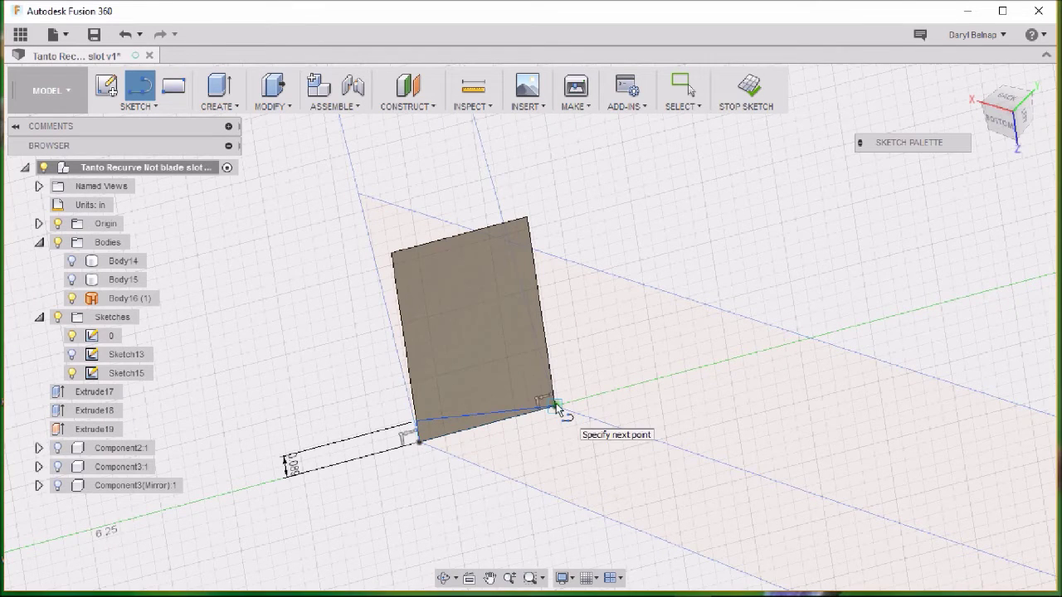
double_click(420, 441)
key(Escape)
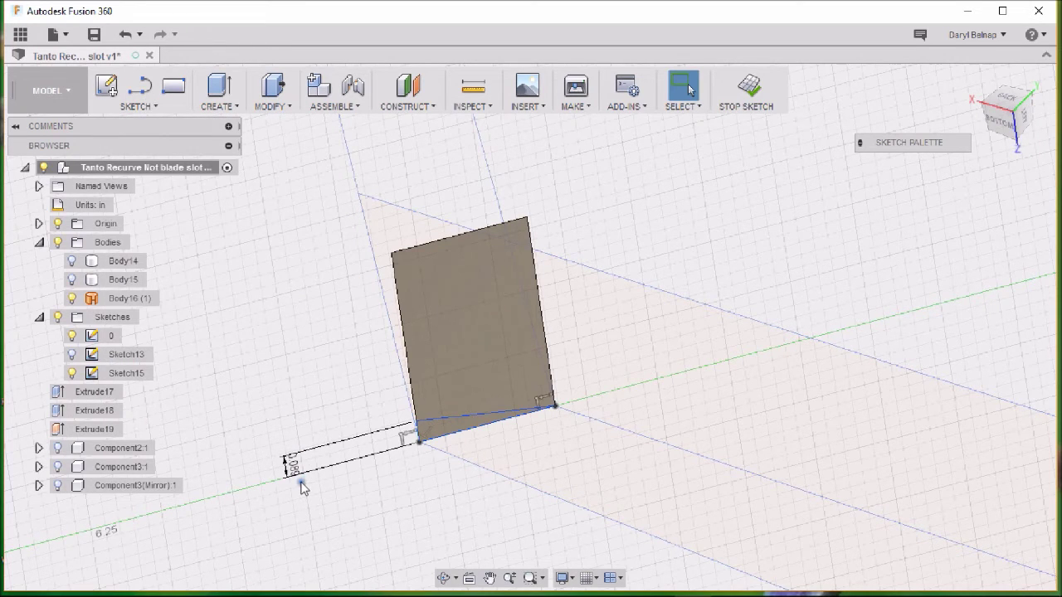
Hide the tip corner surface, finish the profile sketch and show the traced edge sketch
scroll(303, 488, down, 2)
click(73, 298)
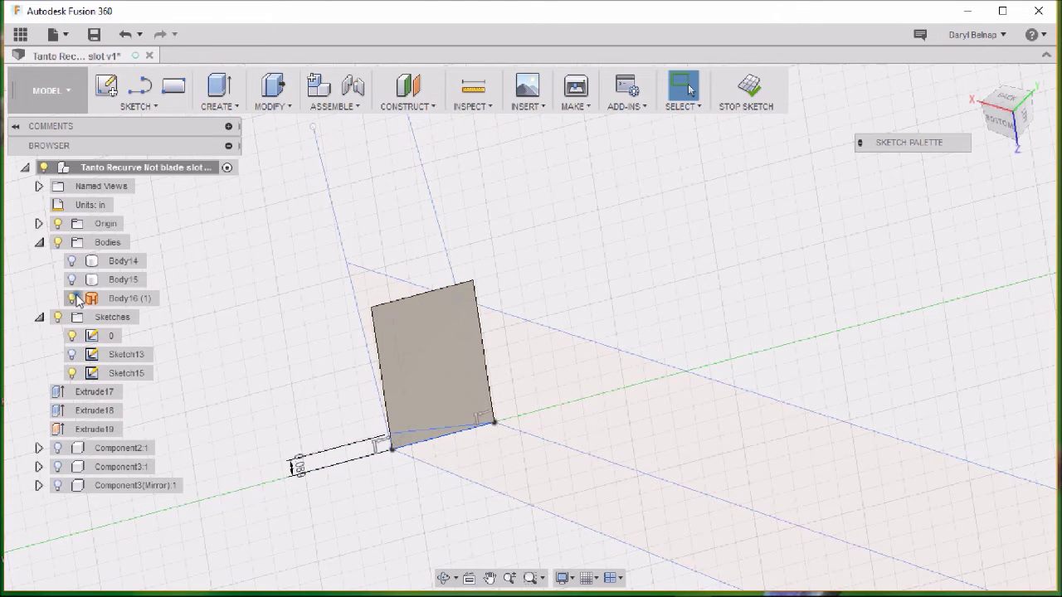
click(73, 298)
scroll(296, 212, down, 2)
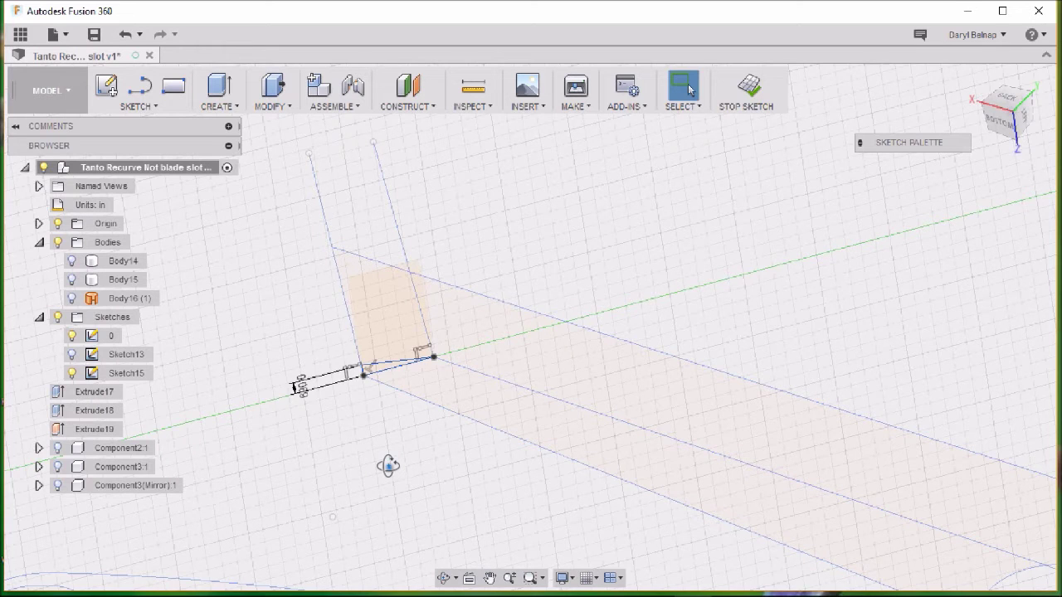
shift+middle_drag(388, 466, 534, 439)
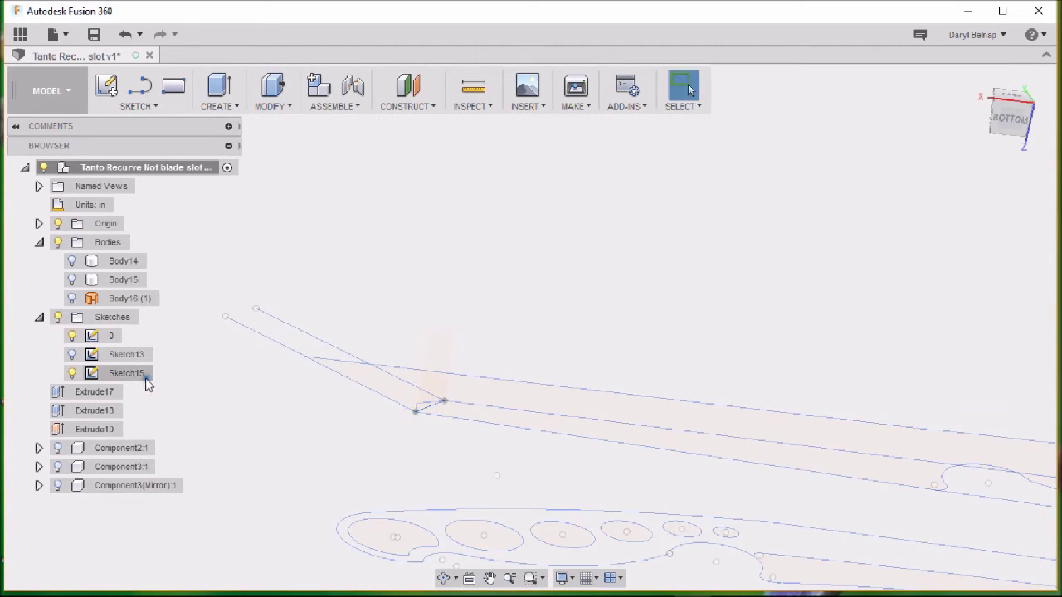
click(73, 373)
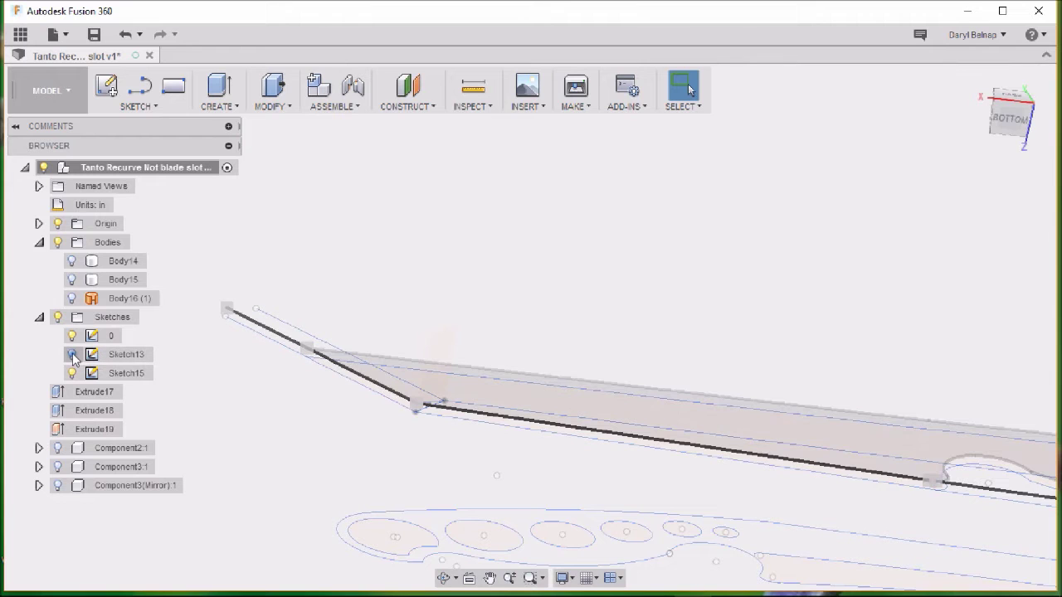
click(73, 355)
scroll(275, 440, down, 1)
mouse_move(256, 404)
middle_down()
mouse_move(310, 420)
mouse_move(287, 428)
mouse_move(351, 431)
mouse_move(323, 441)
mouse_move(360, 360)
middle_up()
middle_drag(341, 395, 315, 423)
scroll(365, 142, up, 2)
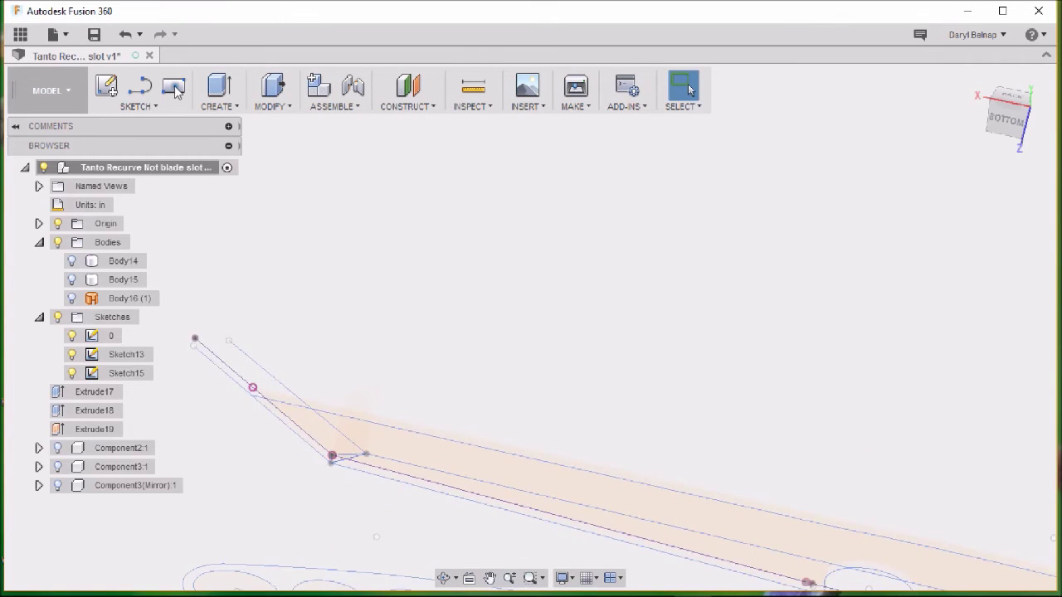
Start a Sweep of type Path + Guide Rail with the triangular bevel sketch as its profile
click(218, 105)
click(215, 178)
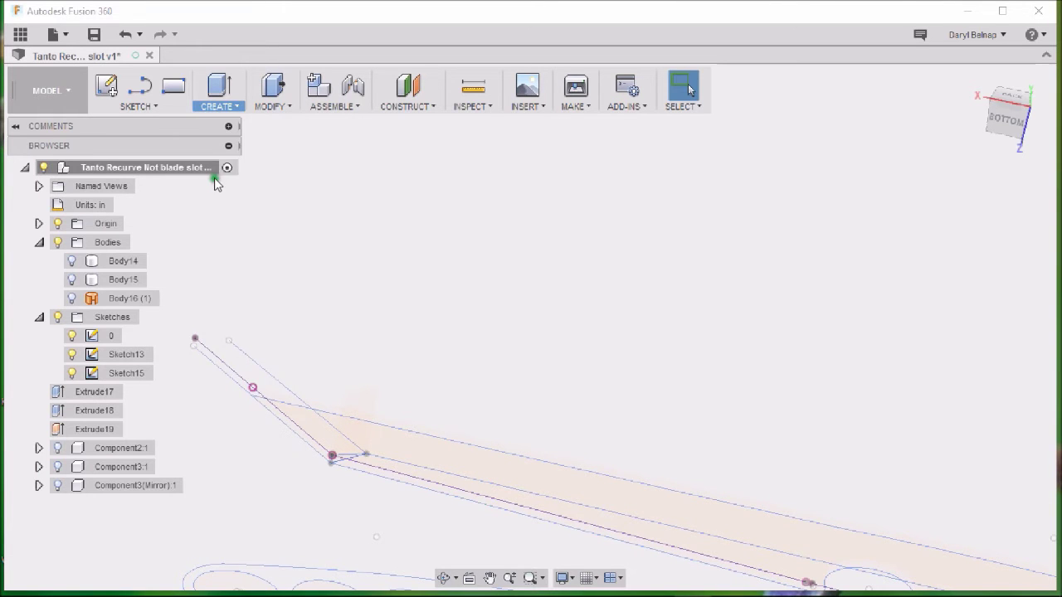
scroll(340, 479, up, 2)
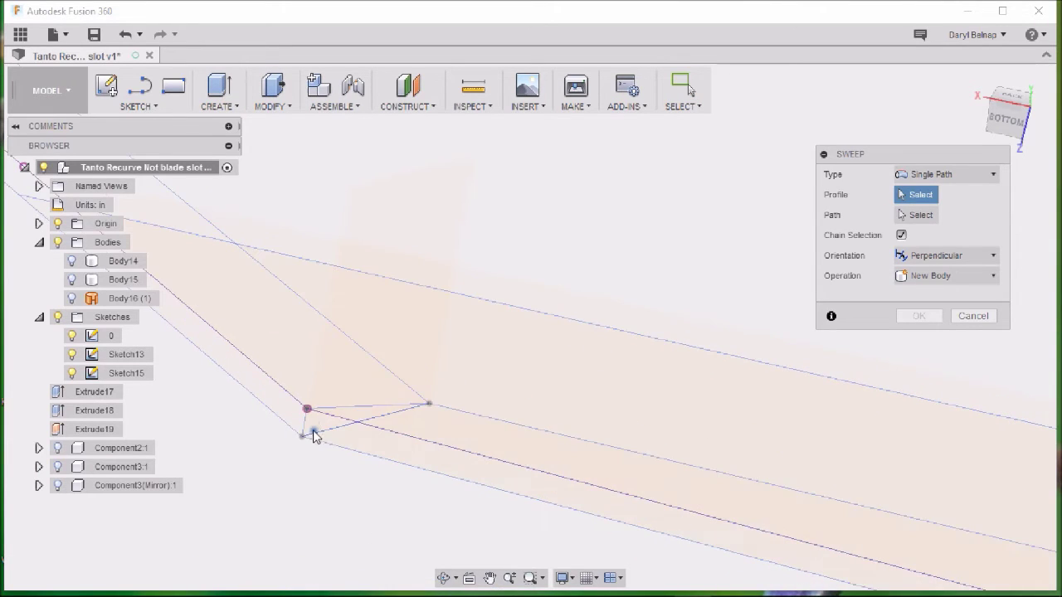
click(990, 176)
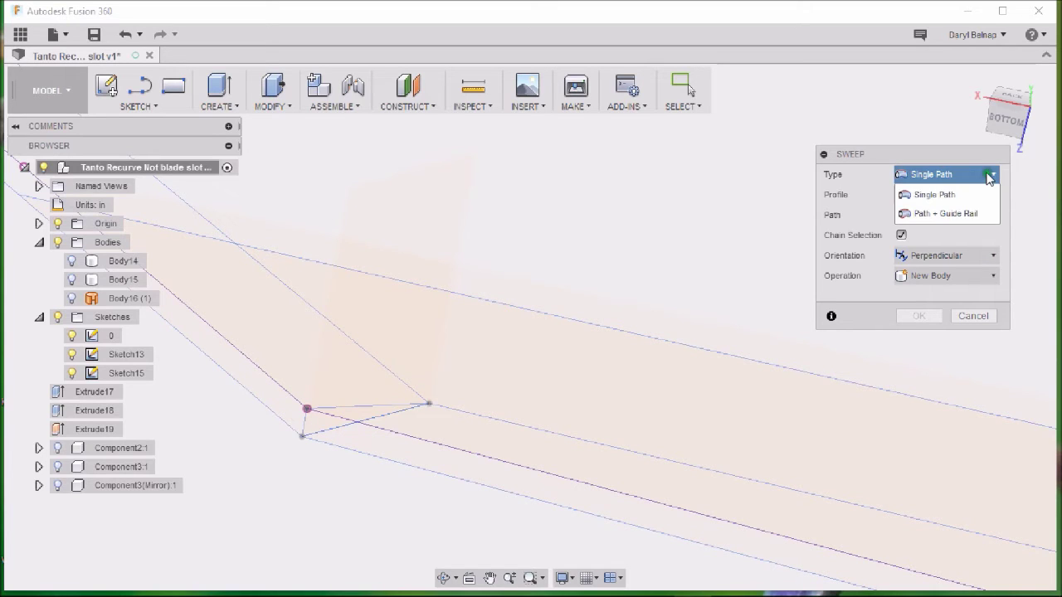
click(958, 216)
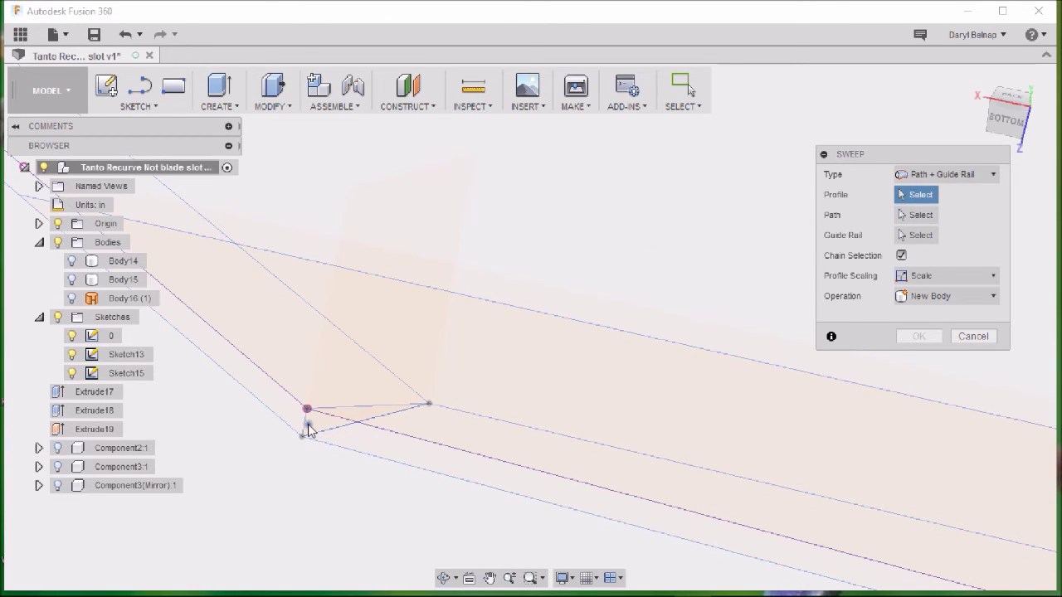
click(363, 433)
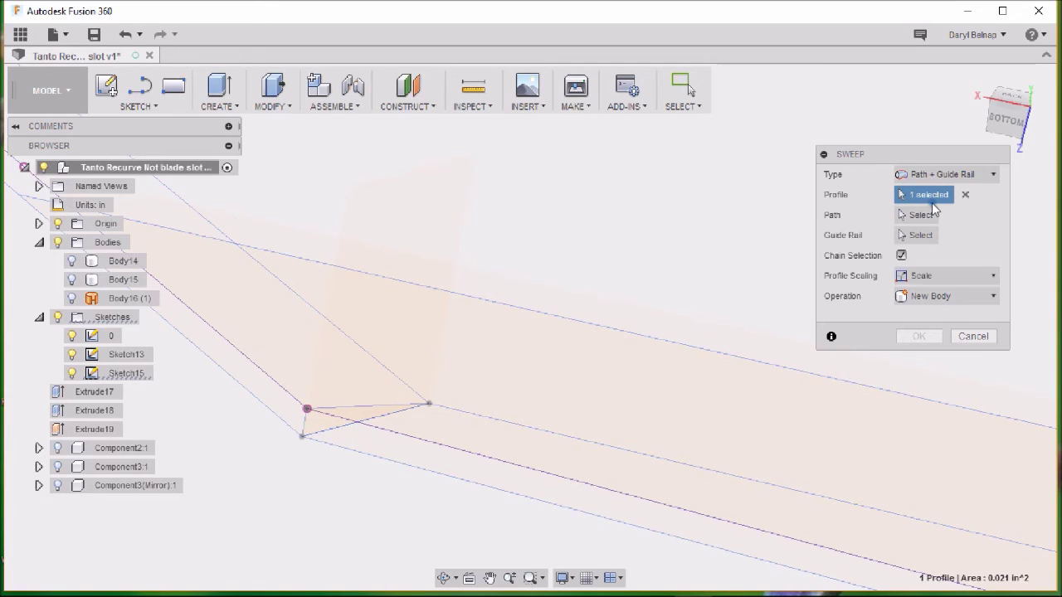
Set the traced cutting edge line, from the tip corner to the handle side, as the sweep path
click(916, 214)
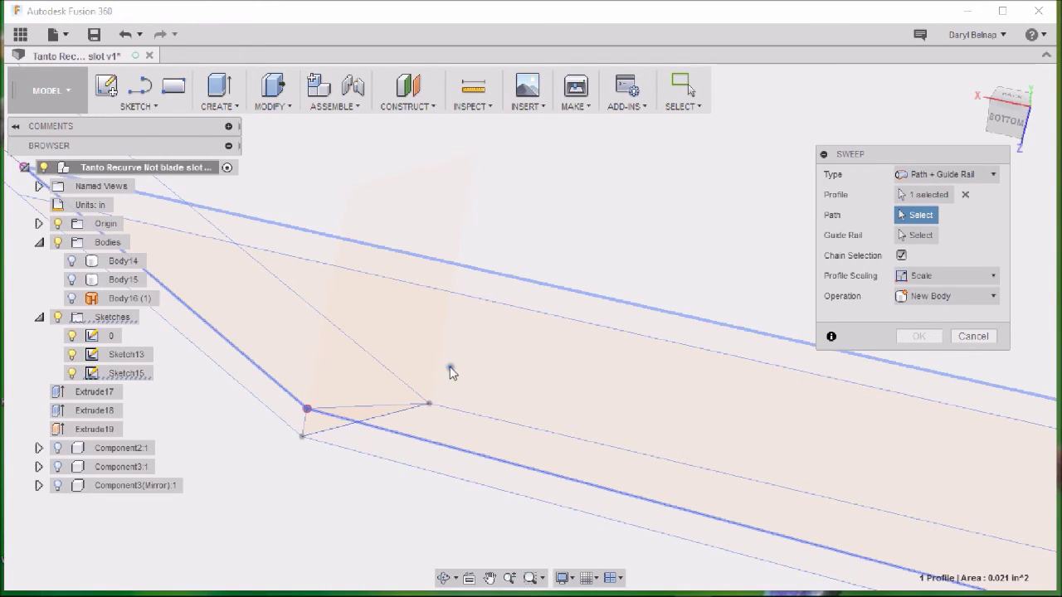
click(512, 451)
scroll(524, 374, down, 5)
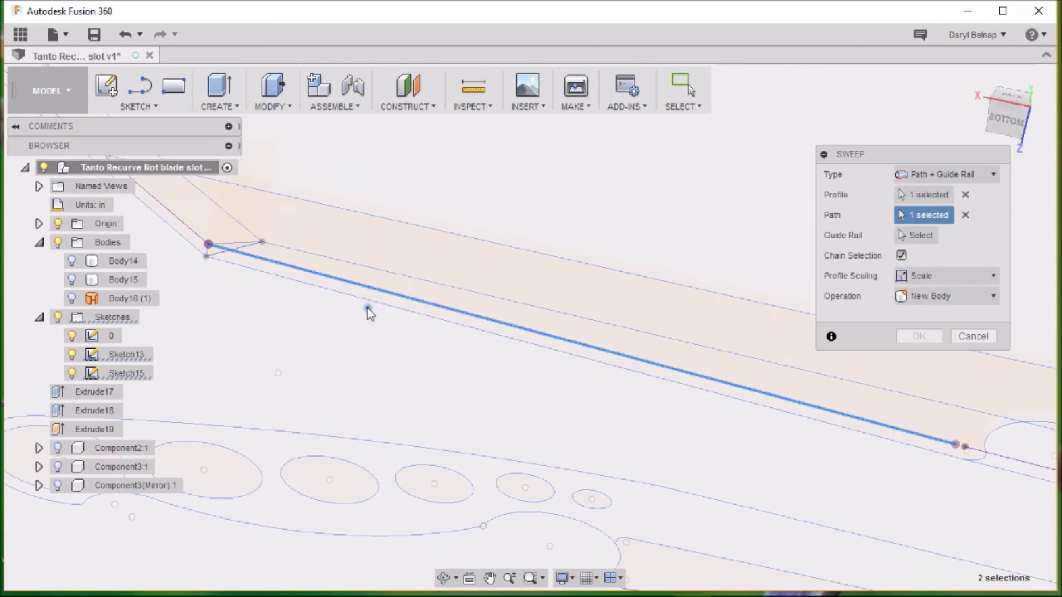
scroll(367, 307, down, 3)
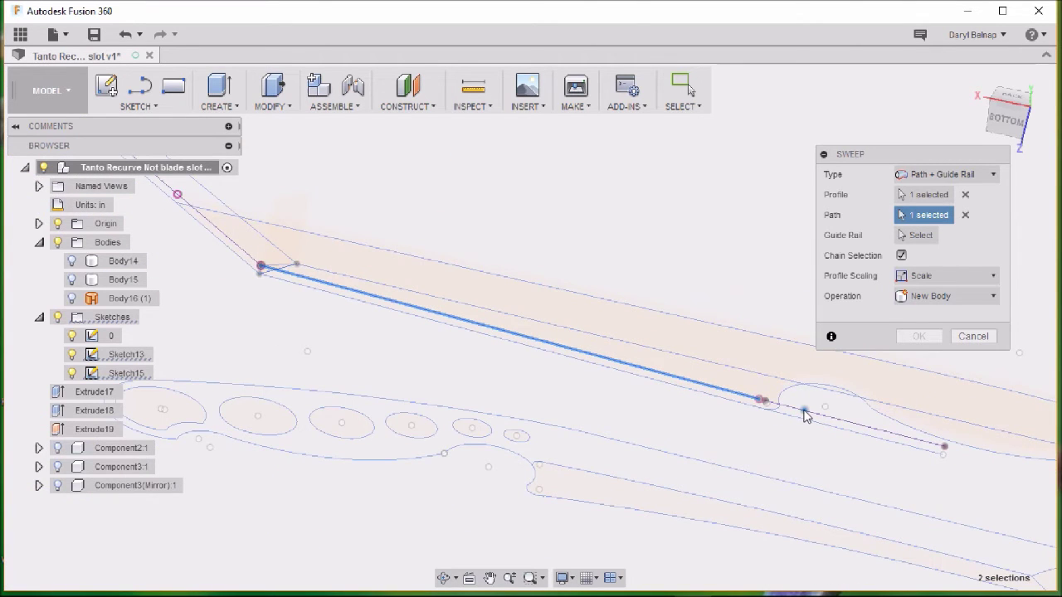
scroll(803, 414, up, 3)
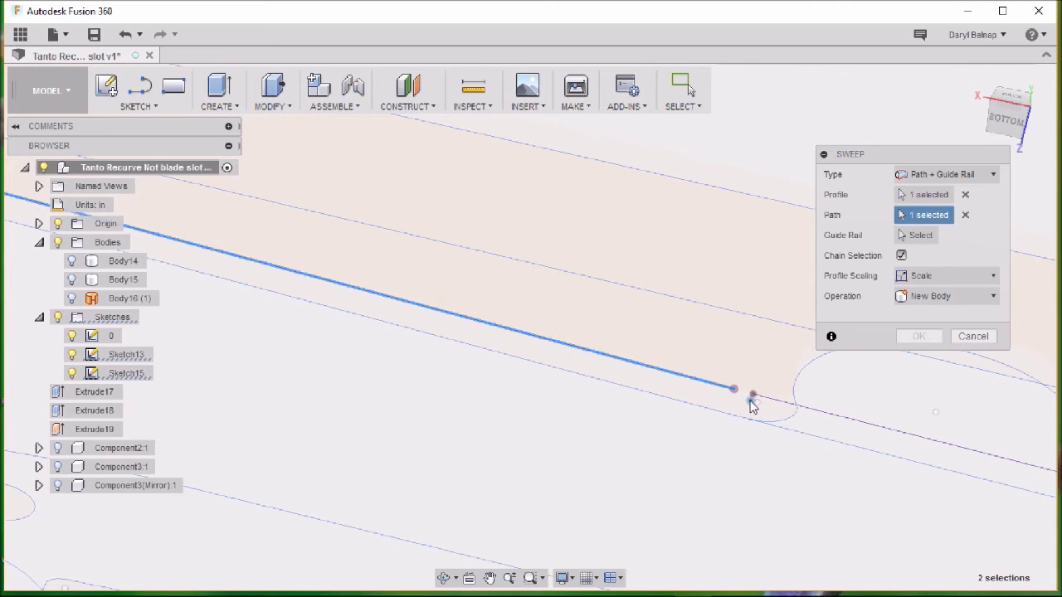
scroll(753, 402, up, 1)
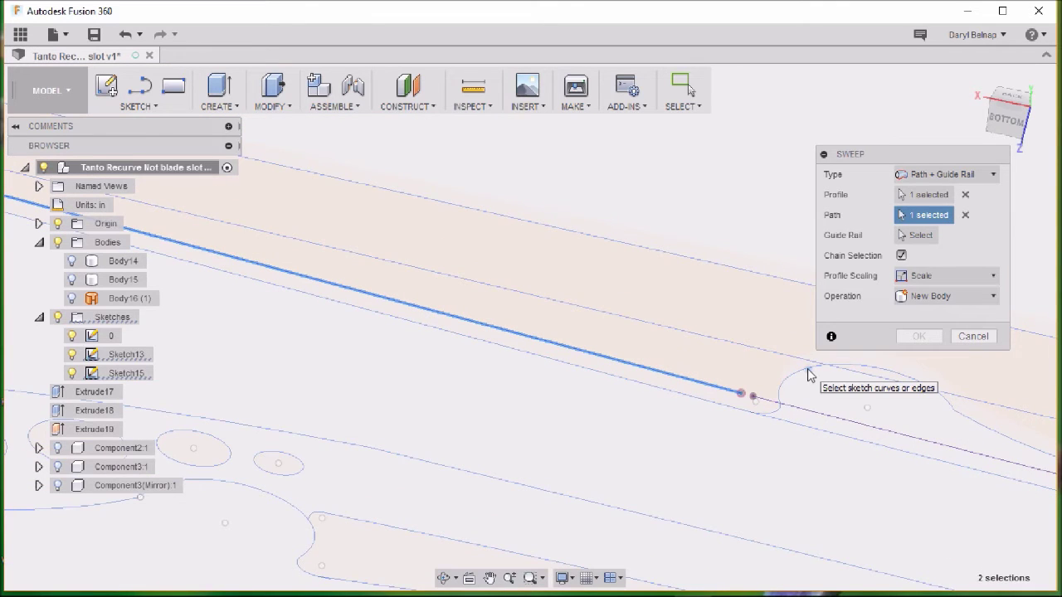
scroll(649, 370, down, 1)
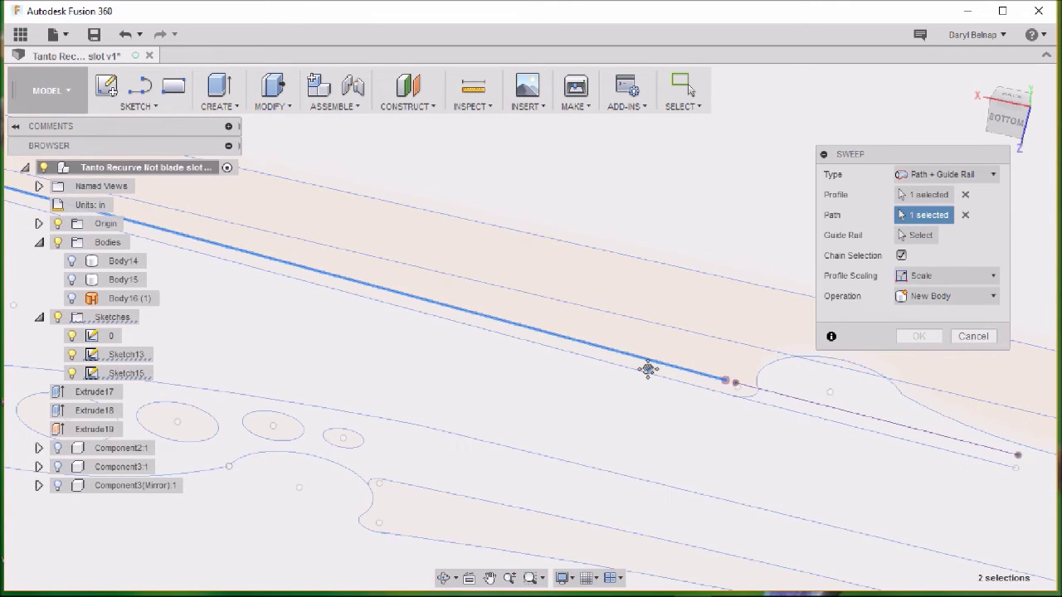
middle_drag(648, 369, 646, 459)
scroll(646, 431, down, 2)
middle_drag(645, 406, 726, 415)
scroll(728, 406, down, 2)
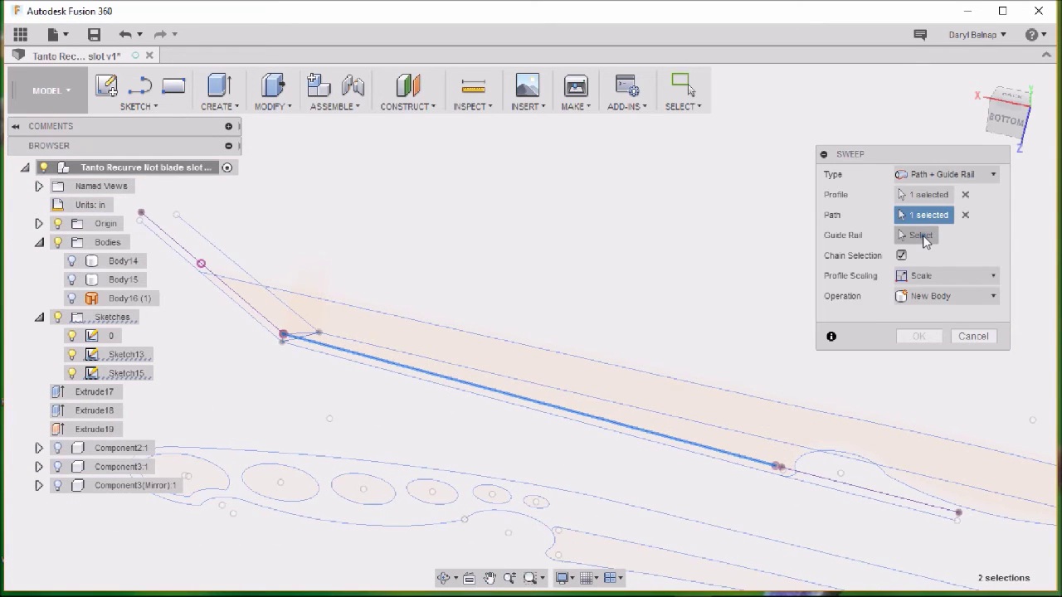
Use the blade's inner bevel line as the guide rail and complete the sweep as a new body with distance 1.00
click(923, 236)
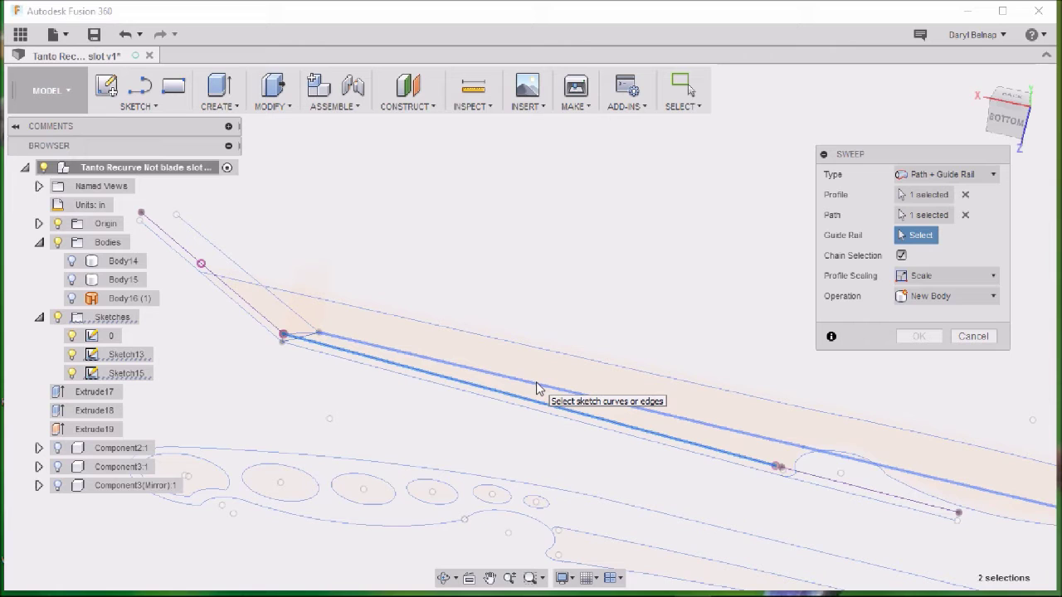
click(538, 387)
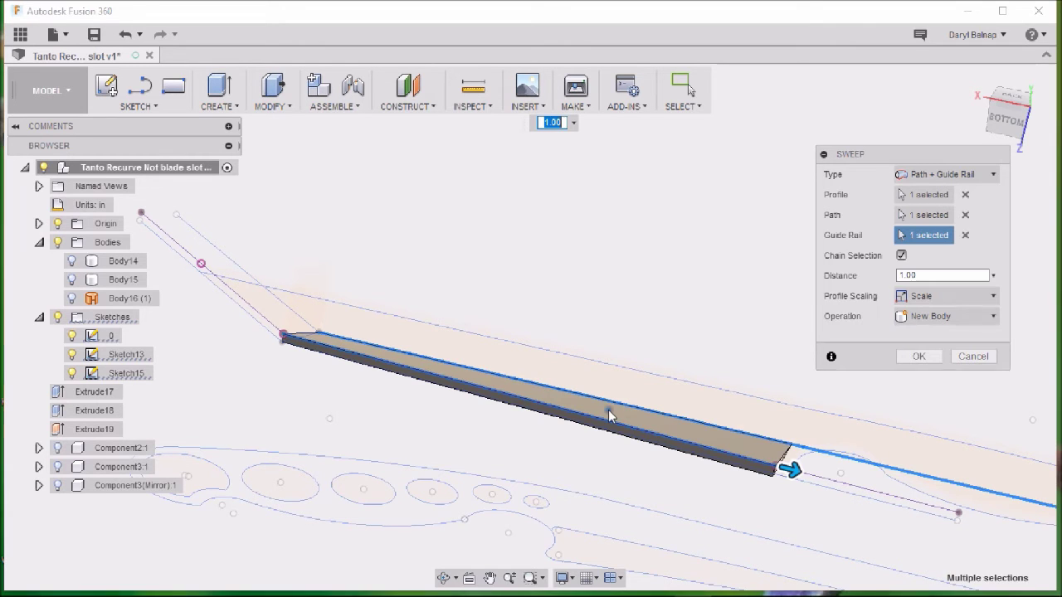
shift+middle_drag(822, 476, 530, 428)
scroll(580, 334, down, 3)
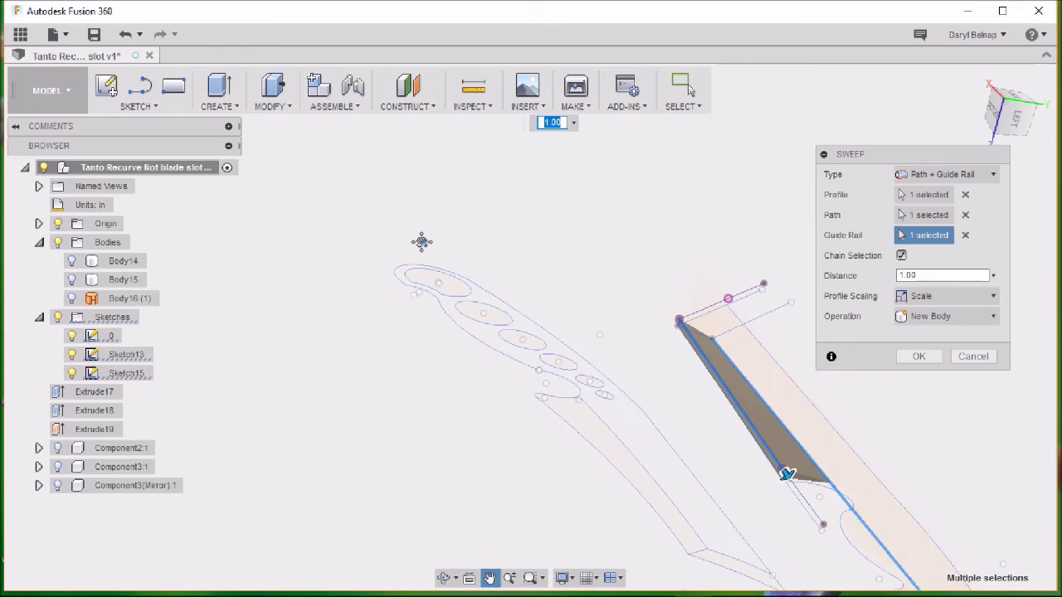
middle_drag(512, 346, 377, 280)
scroll(377, 279, down, 1)
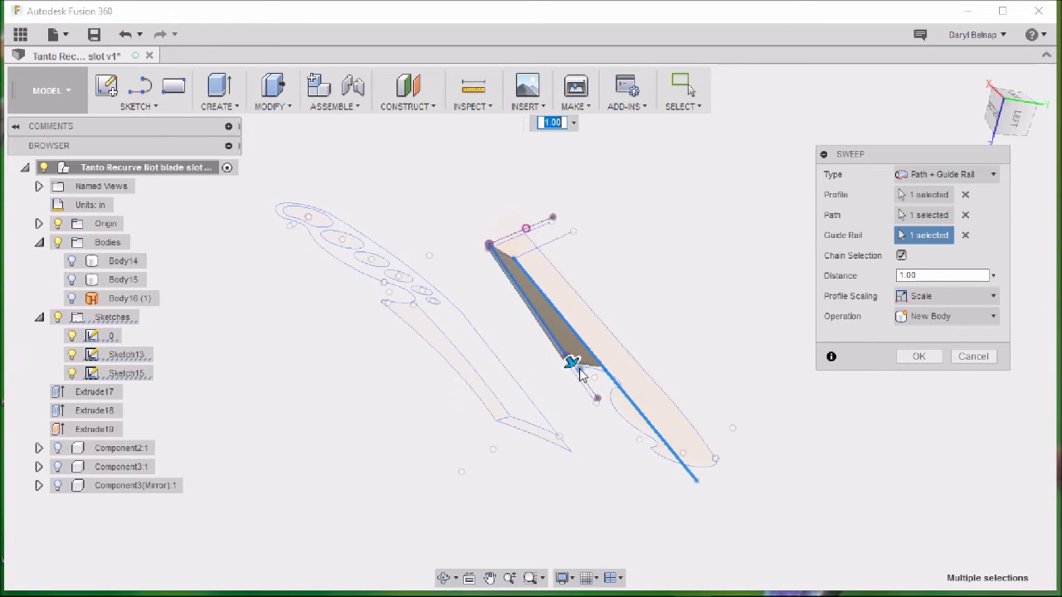
scroll(578, 373, up, 5)
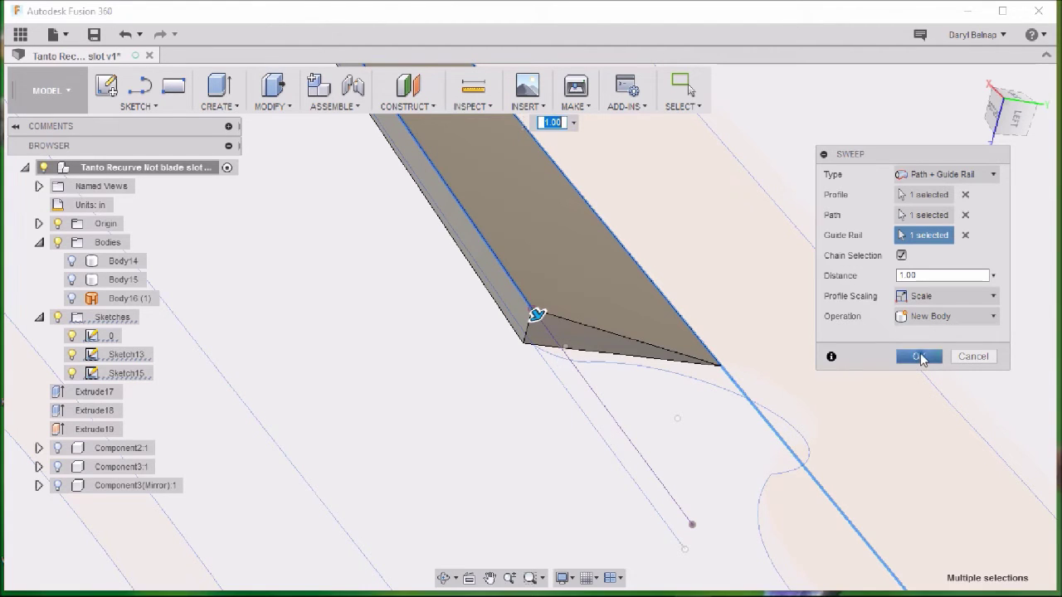
click(921, 357)
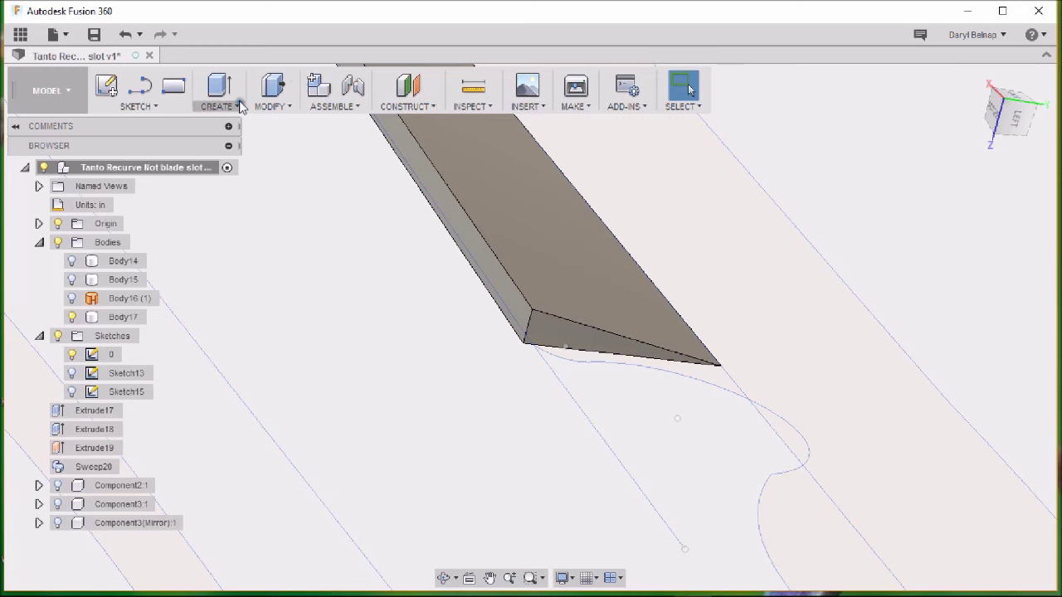
Offset the swept body's triangular handle-side end face outward by 0.75 in with Press Pull
click(284, 107)
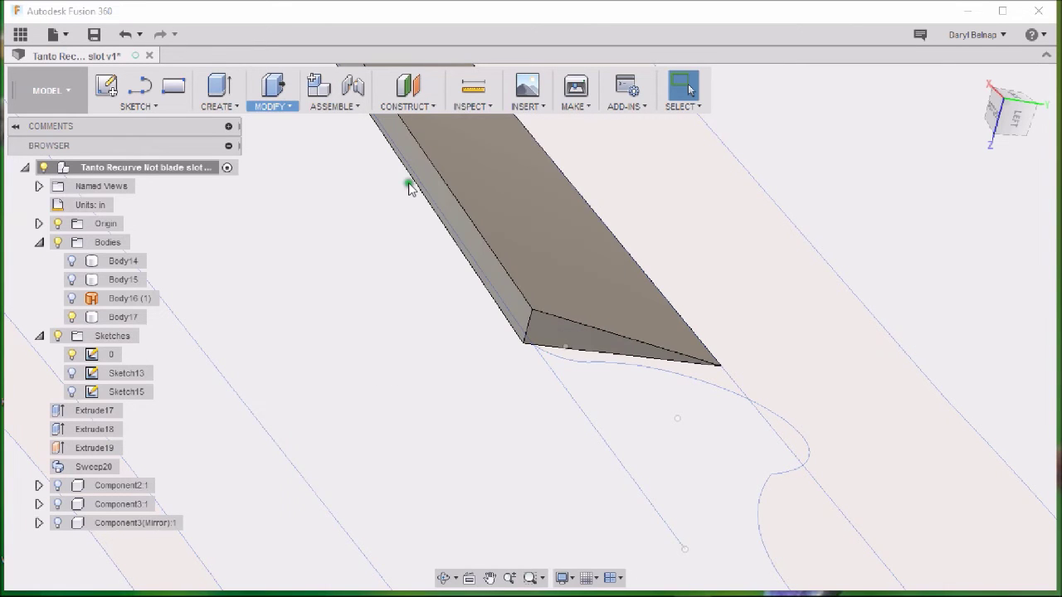
click(557, 331)
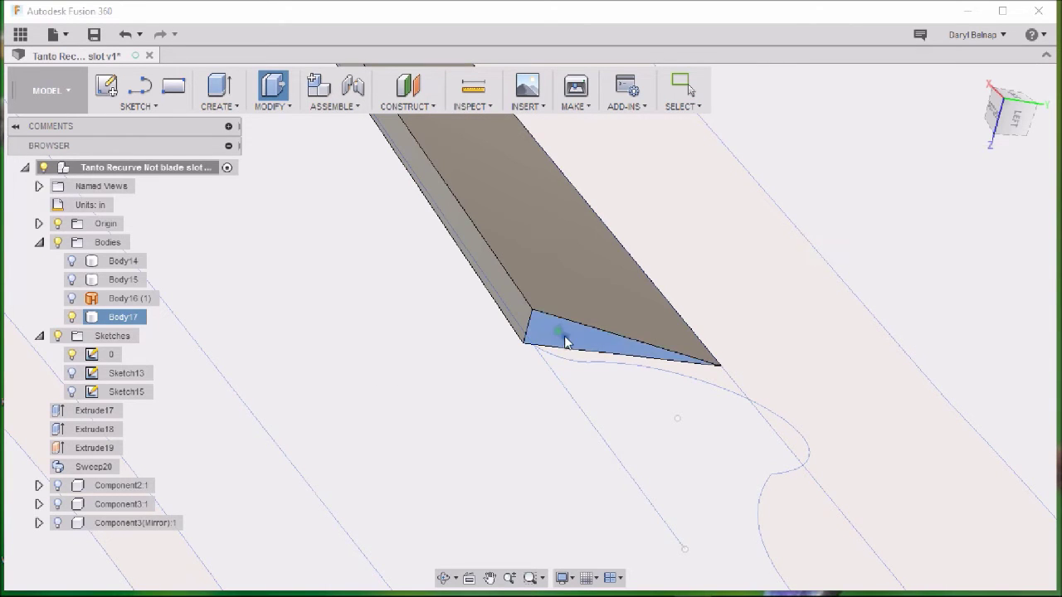
click(564, 338)
drag(596, 412, 611, 433)
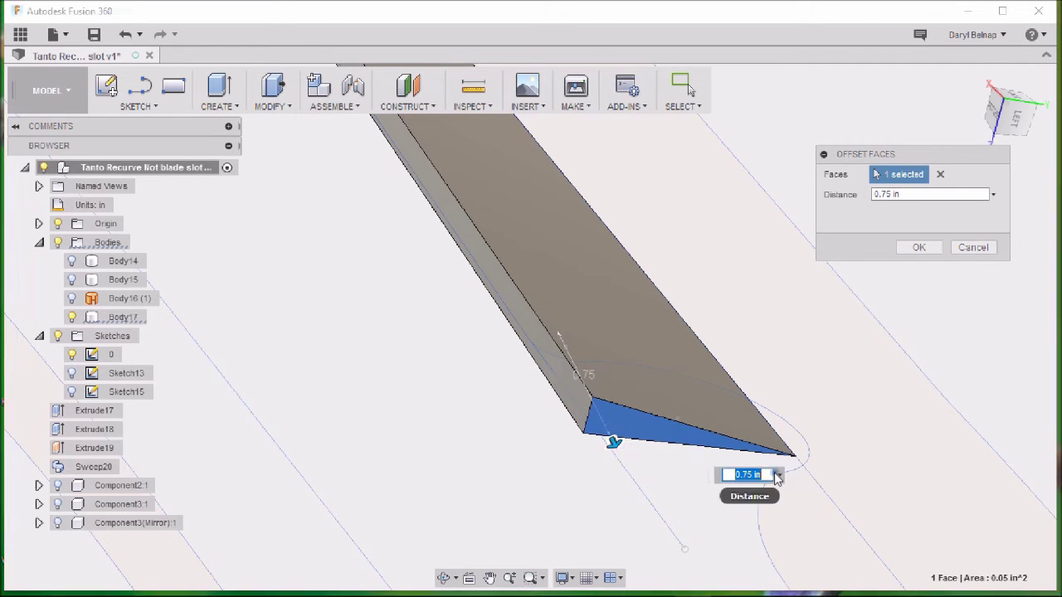
click(919, 248)
Try to offset the swept edge bevel body's broad sloped face outward by 0.125 in with Press Pull
shift+middle_drag(498, 486, 619, 260)
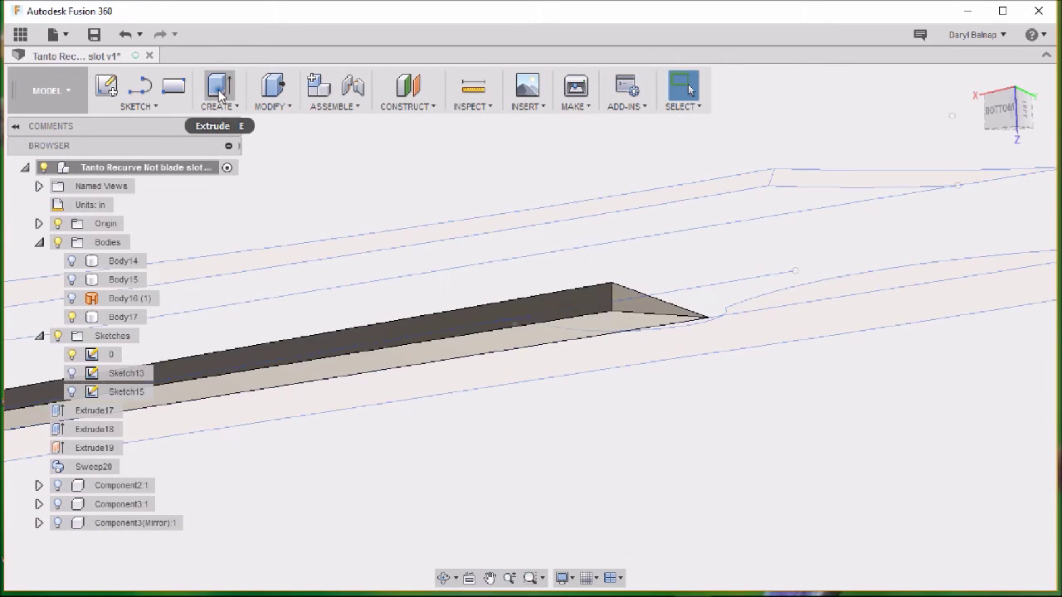
click(286, 106)
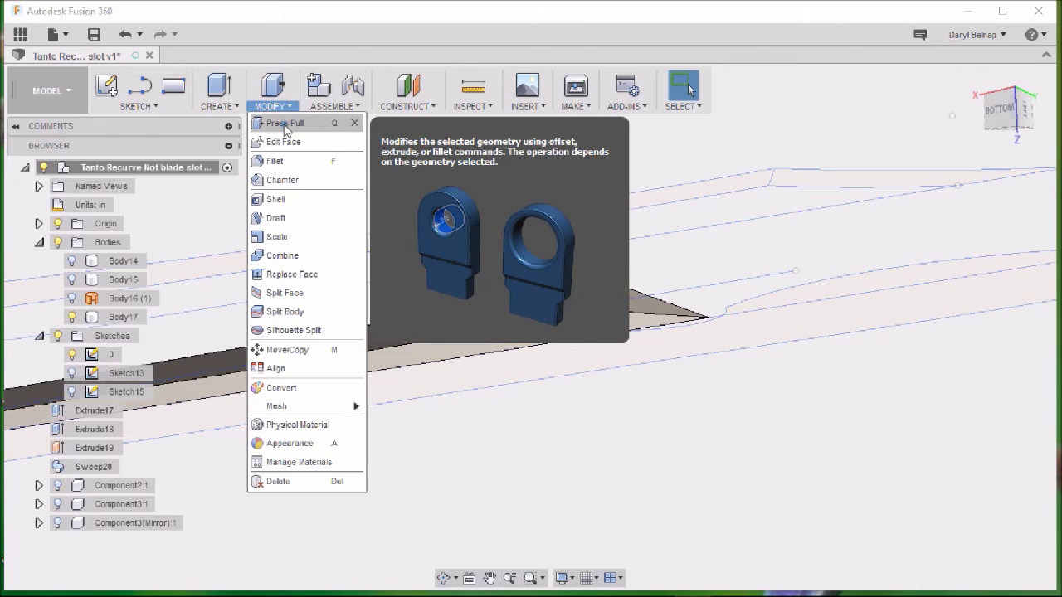
click(284, 124)
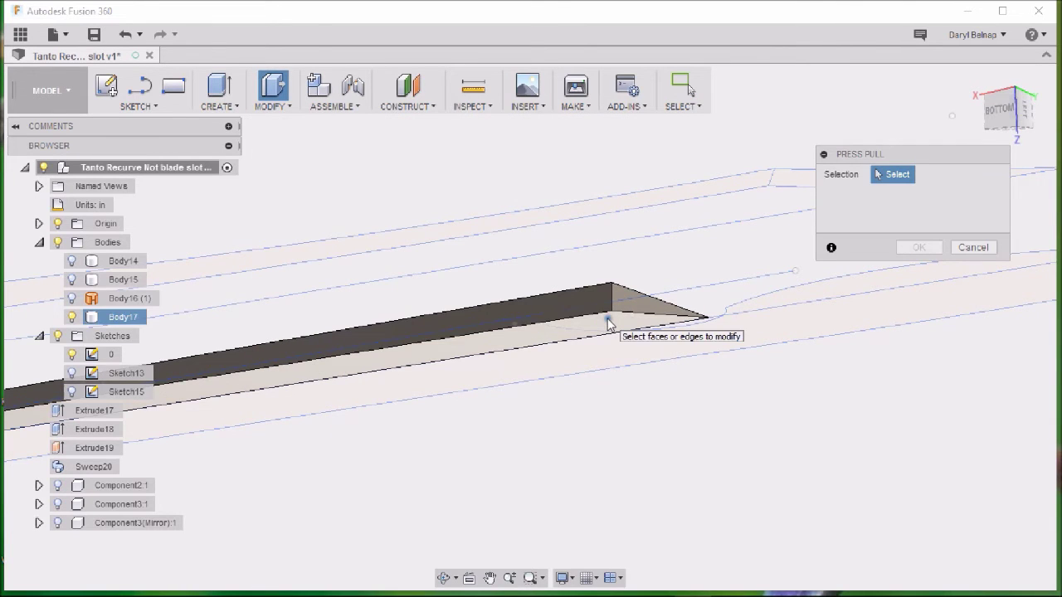
scroll(633, 430, up, 5)
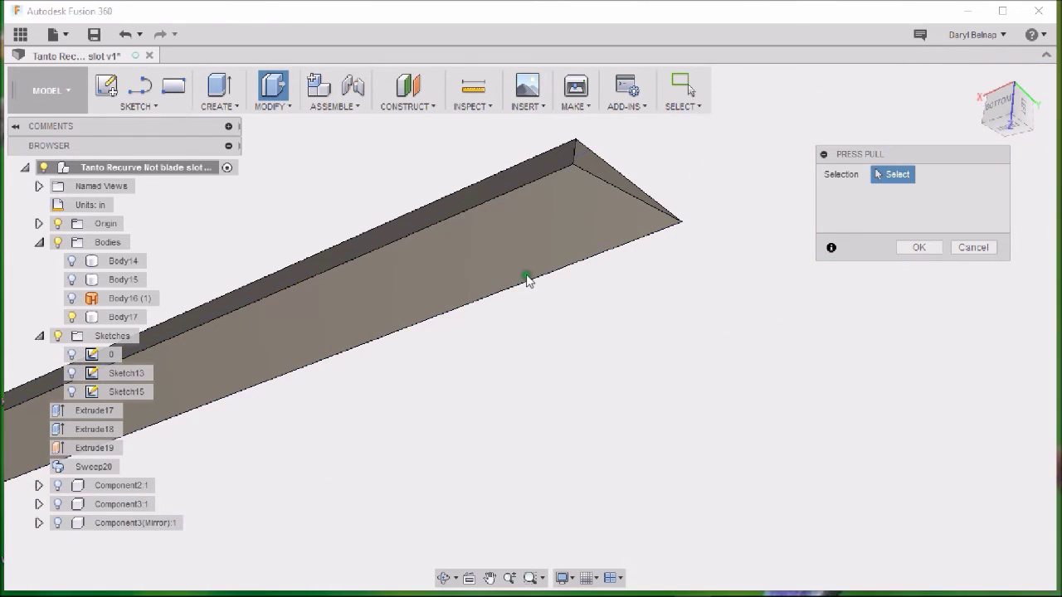
click(587, 209)
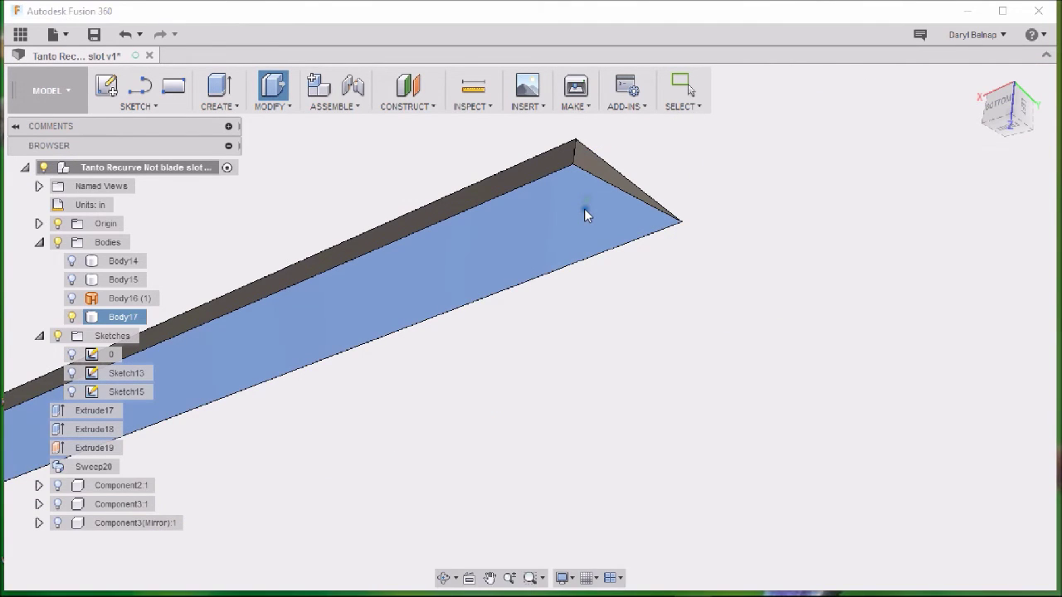
key(q)
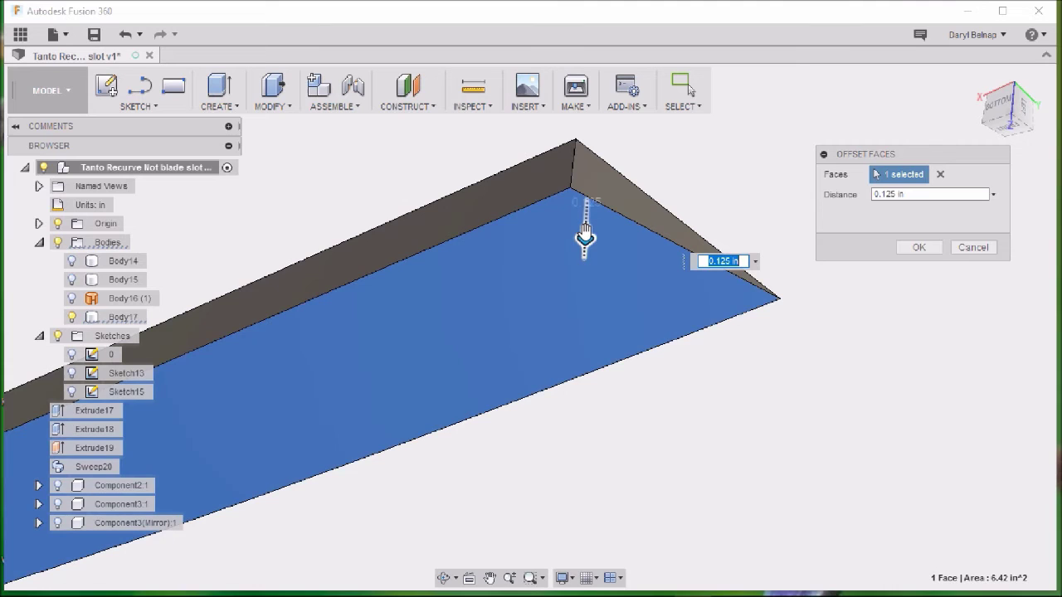
drag(585, 235, 581, 276)
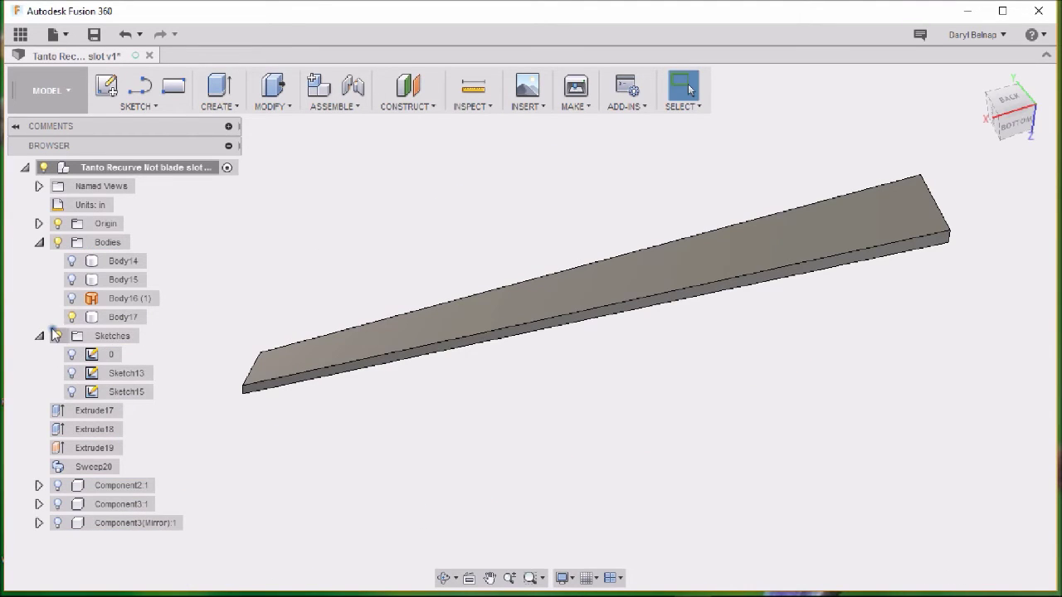
Hide Body17 and show sketches 0, Sketch13 and Sketch15
click(70, 318)
click(71, 373)
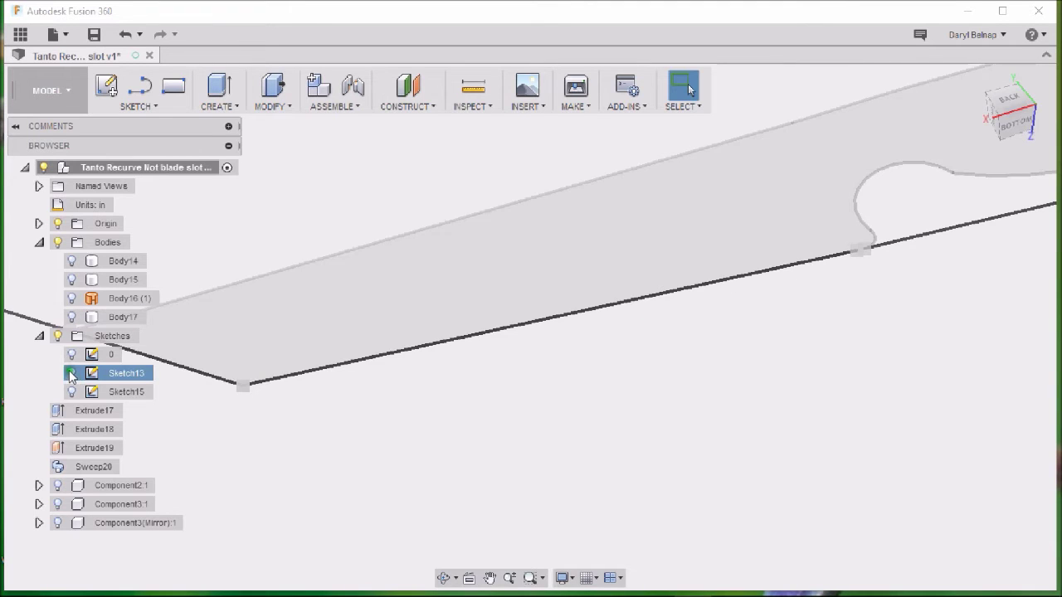
click(70, 391)
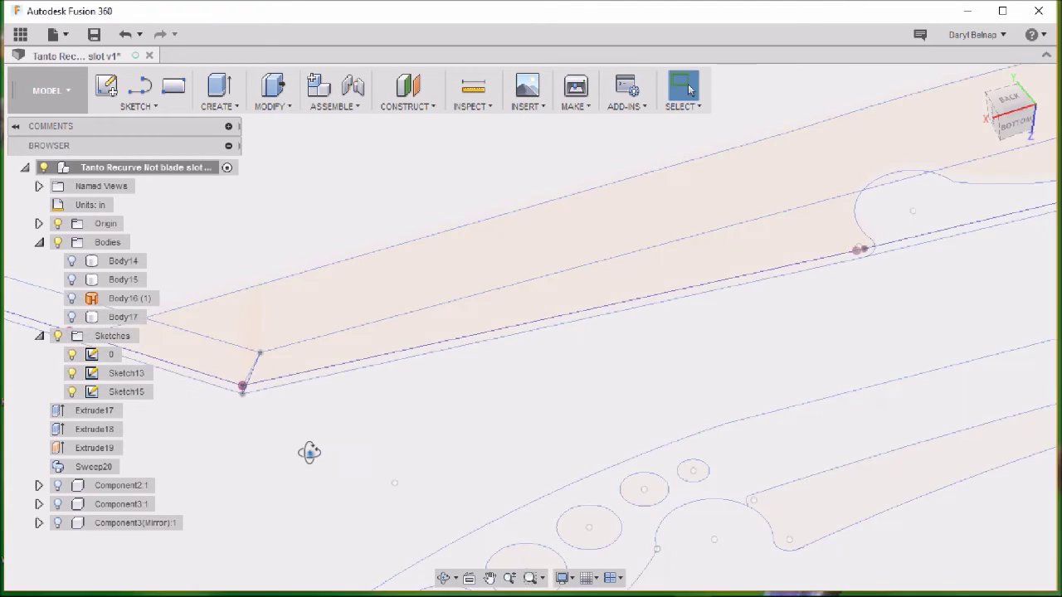
Start a Path + Guide Rail Sweep with the triangular bevel profile at the tip corner as its profile
mouse_move(309, 452)
shift+middle_down()
mouse_move(348, 417)
mouse_move(373, 420)
mouse_move(363, 451)
shift+middle_up()
middle_drag(230, 409, 510, 294)
scroll(509, 294, down, 1)
scroll(514, 287, up, 5)
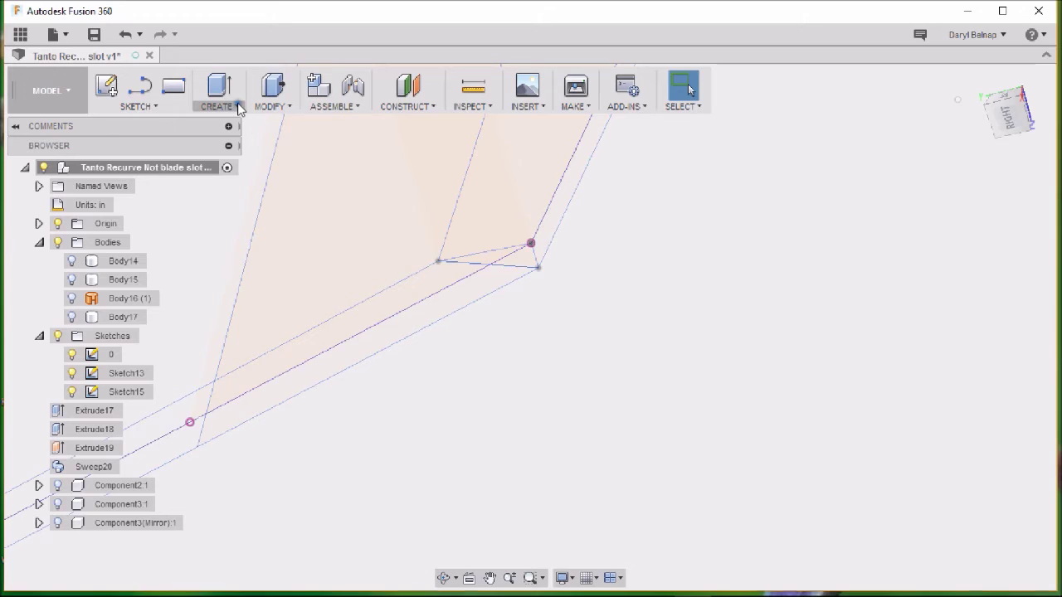
click(233, 105)
click(230, 177)
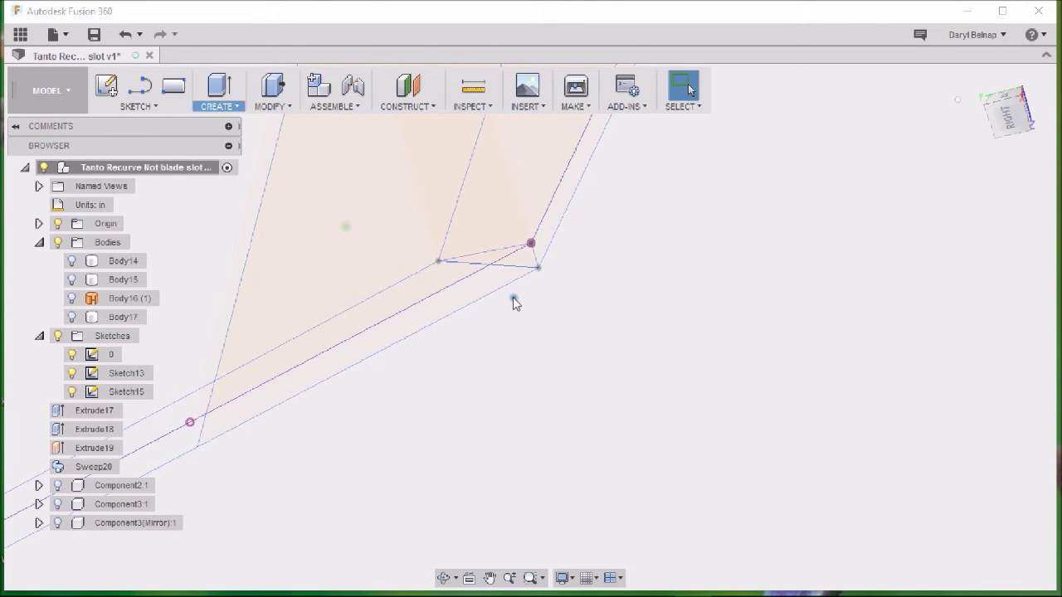
click(526, 257)
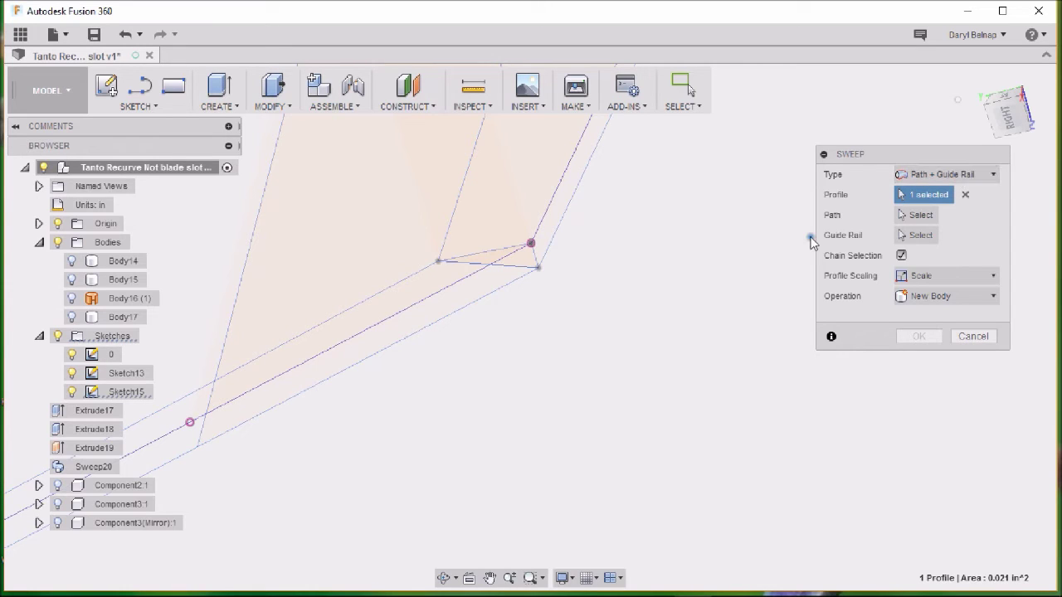
Sweep the profile along the traced tip edge line, guided by the parallel inner bevel line, as a new body with distance 1.00
click(912, 216)
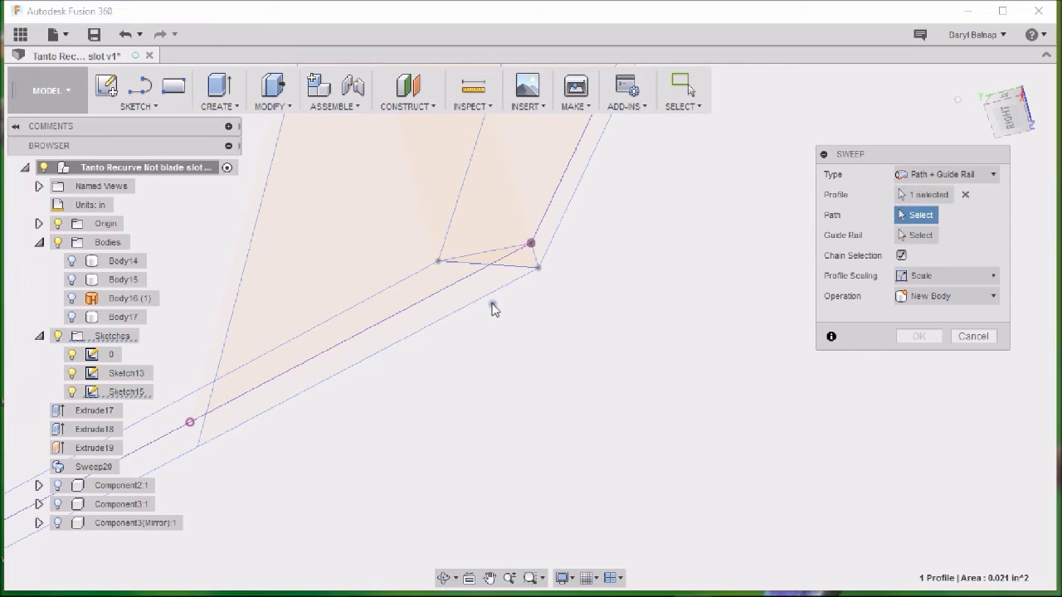
click(420, 302)
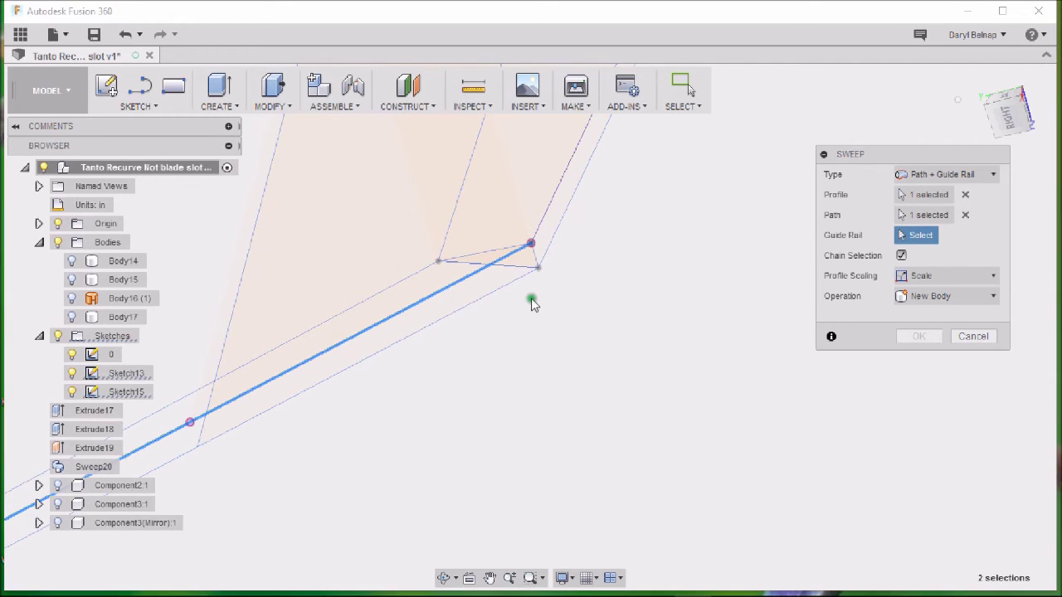
click(370, 298)
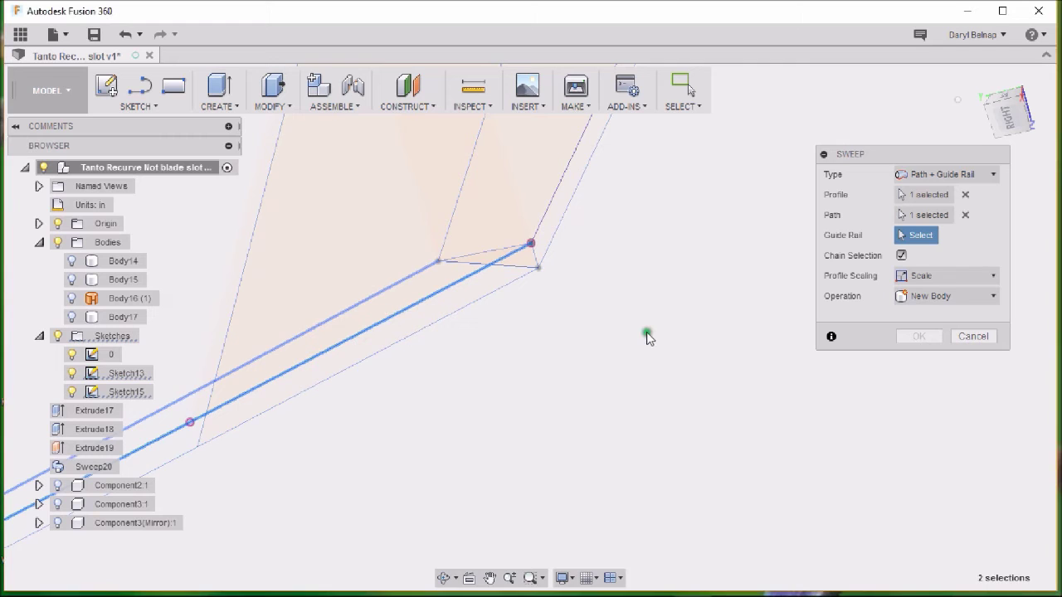
scroll(788, 204, down, 2)
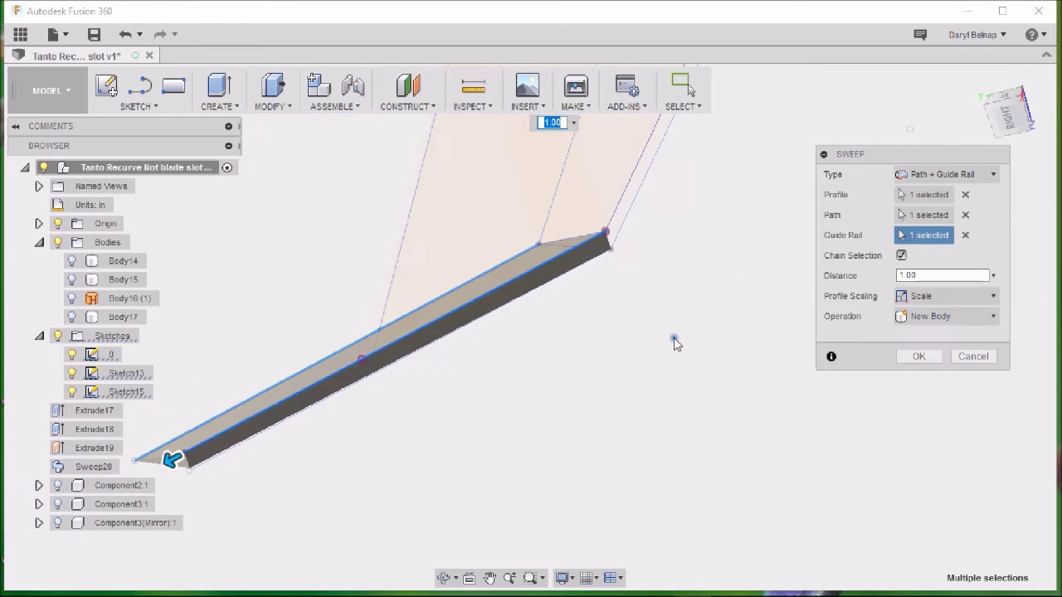
shift+middle_drag(670, 437, 514, 395)
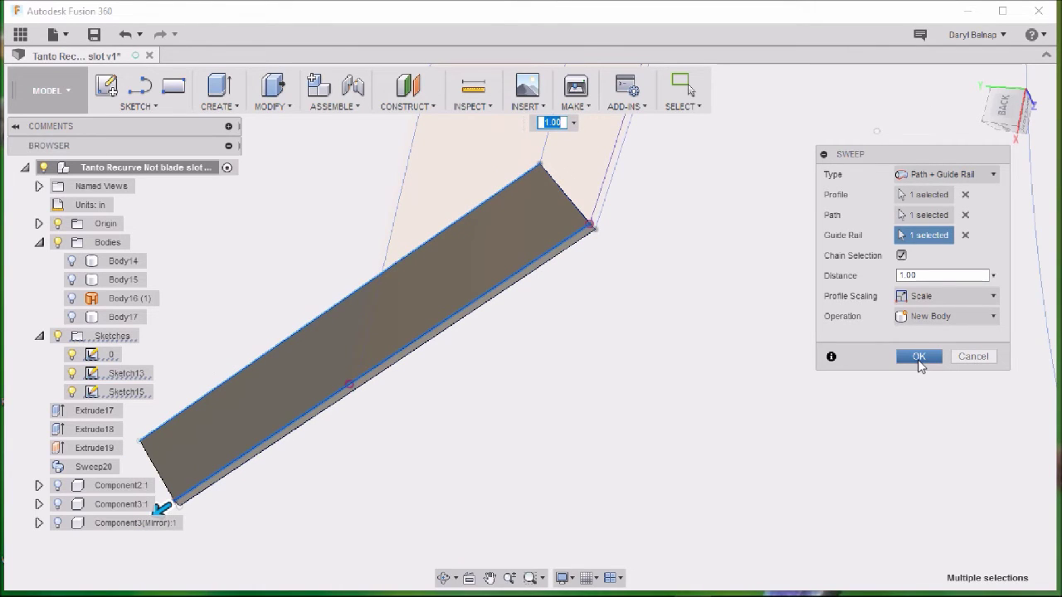
click(918, 358)
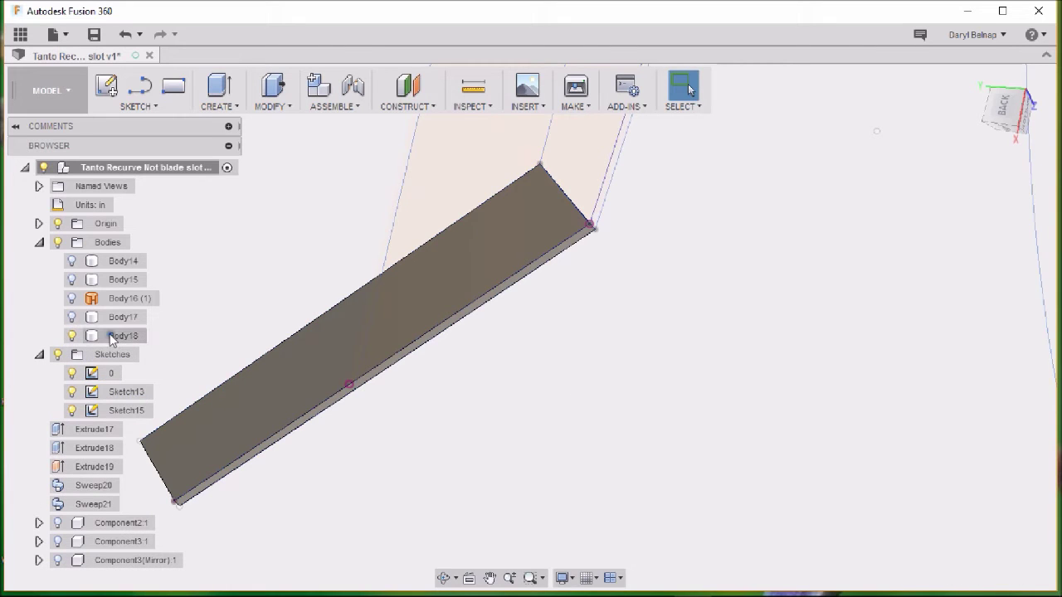
Show the edge bevel body Body17 and the blade body Body15 together with the new tip bevel body
click(72, 332)
click(71, 317)
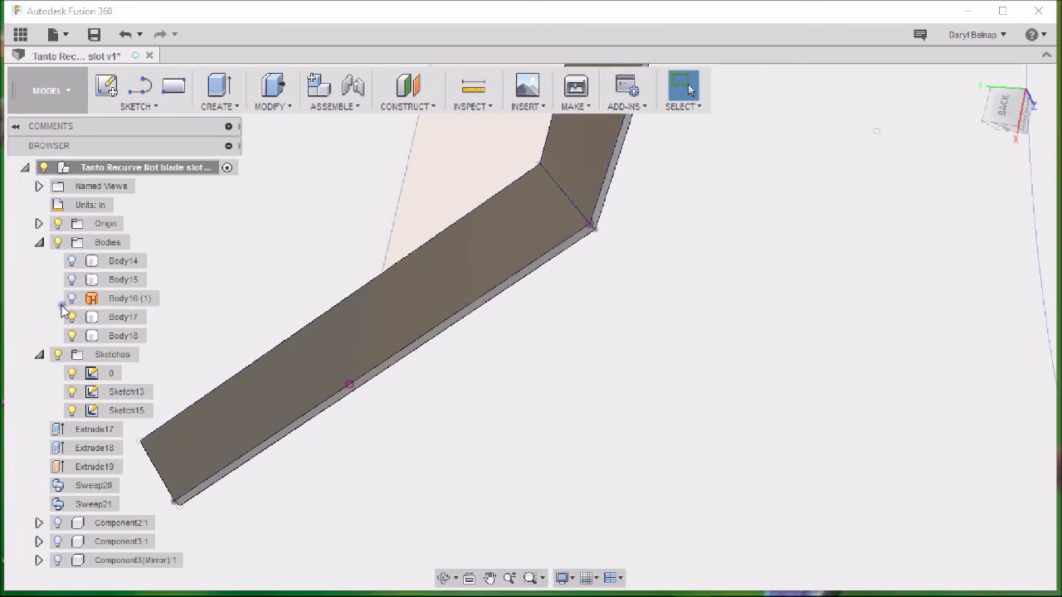
click(70, 280)
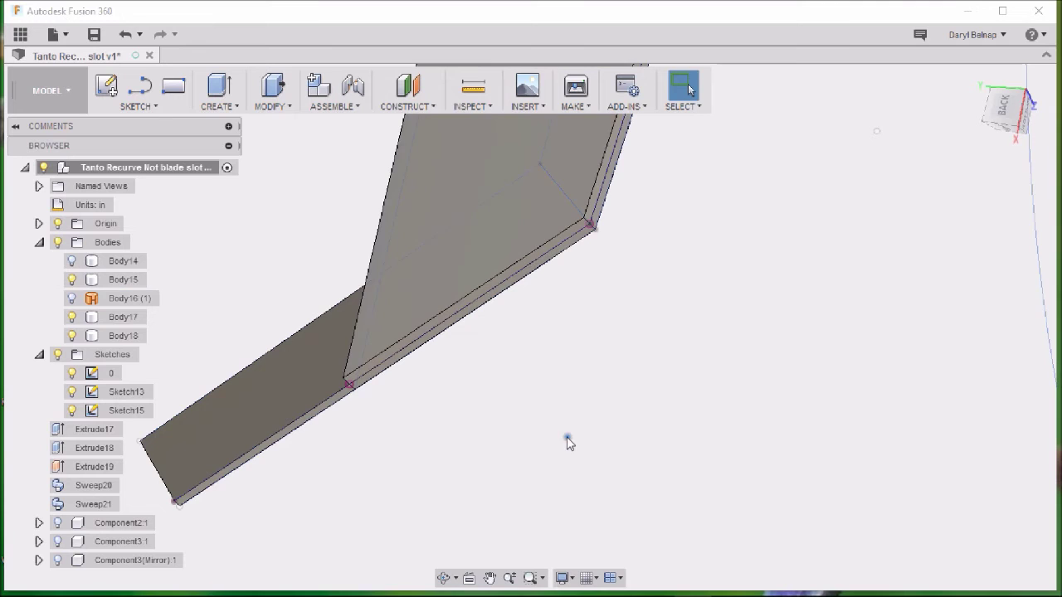
Offset the edge bevel body's narrow outer face along the cutting edge outward by 0.20 in with Press Pull
shift+middle_drag(594, 428, 676, 407)
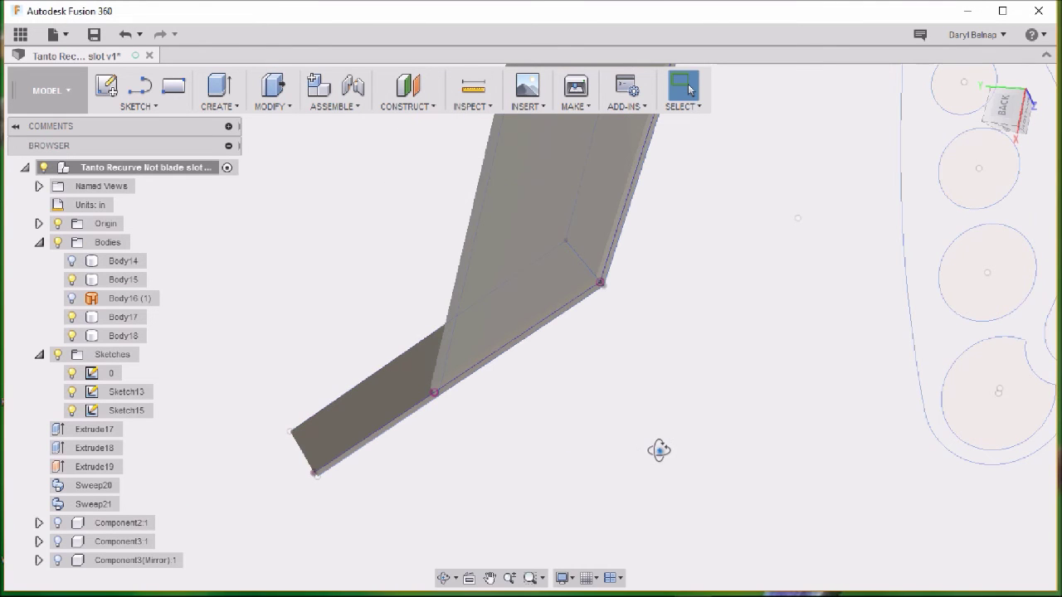
shift+middle_drag(658, 451, 516, 399)
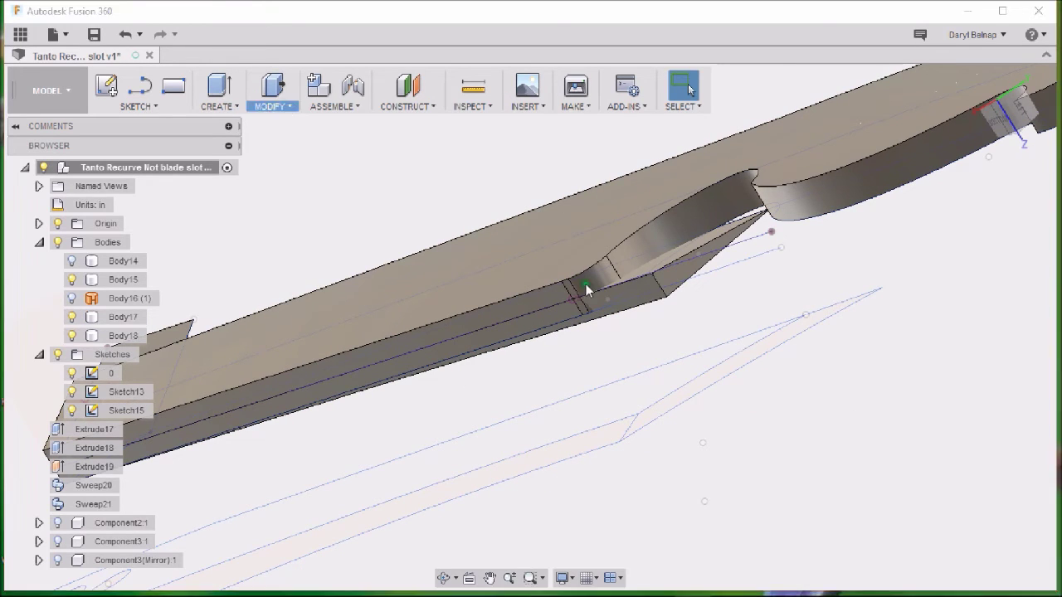
key(q)
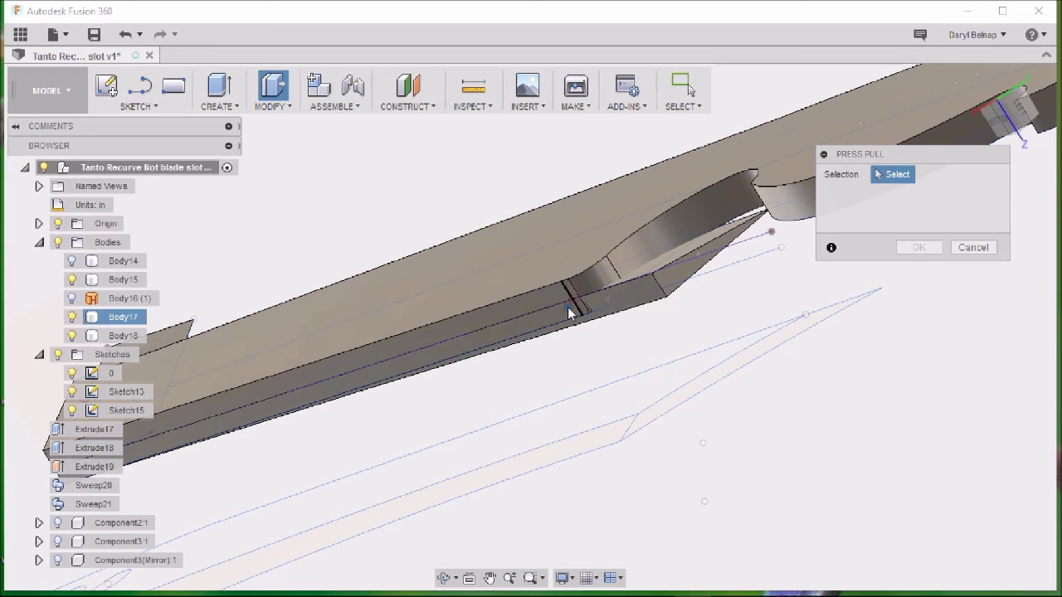
click(634, 301)
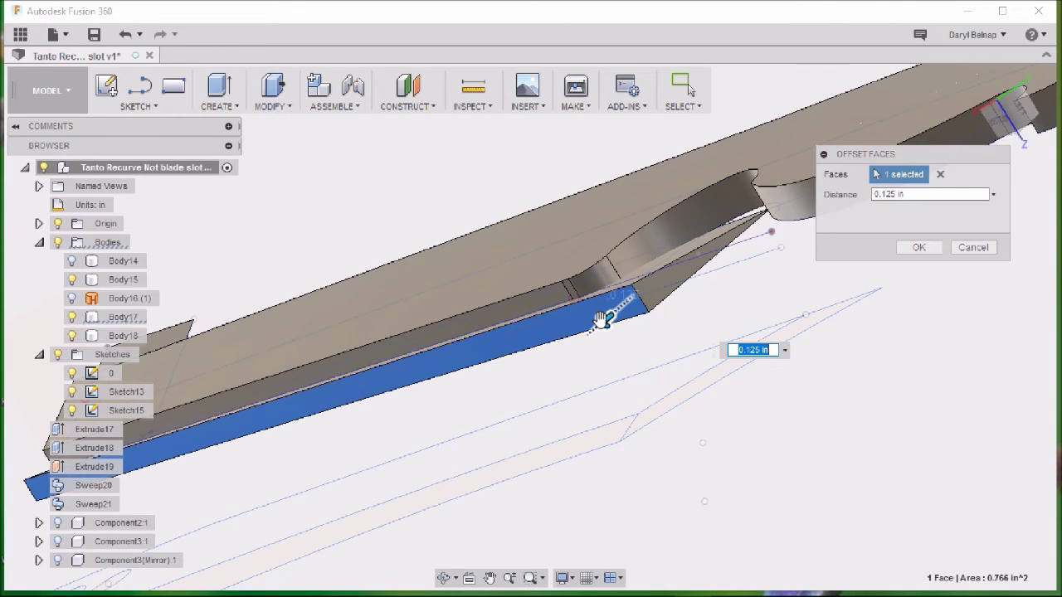
drag(600, 321, 592, 328)
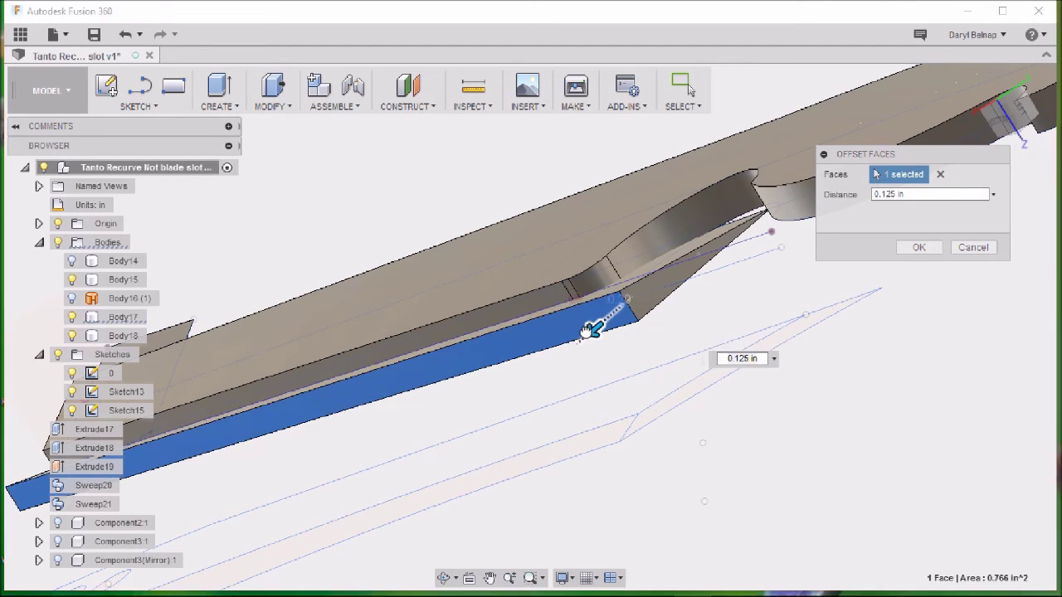
click(919, 248)
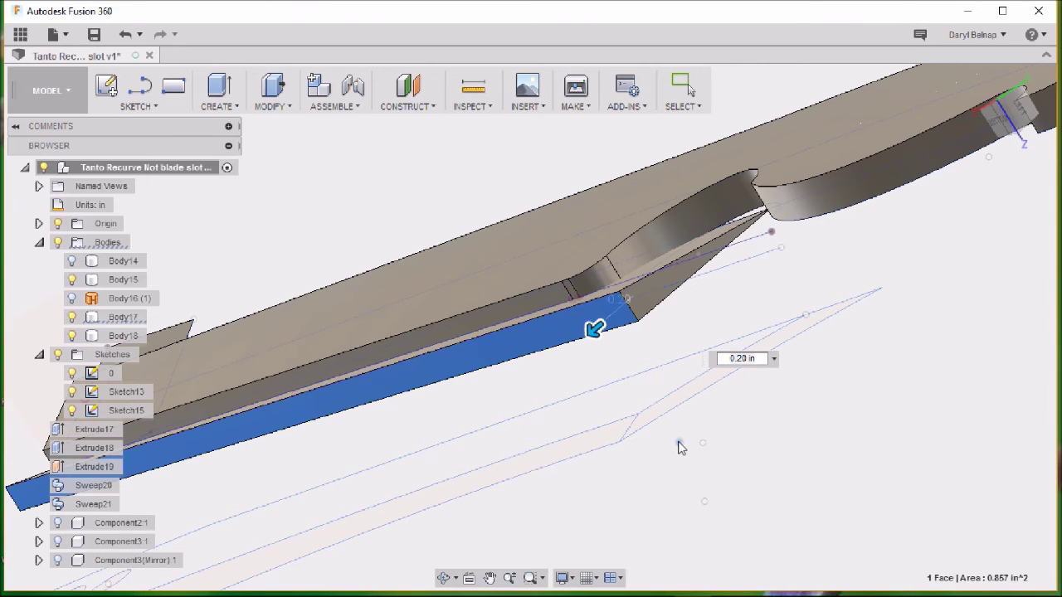
Offset the tip bevel body's narrow outer face outward by 0.125 in with Press Pull
scroll(754, 407, down, 3)
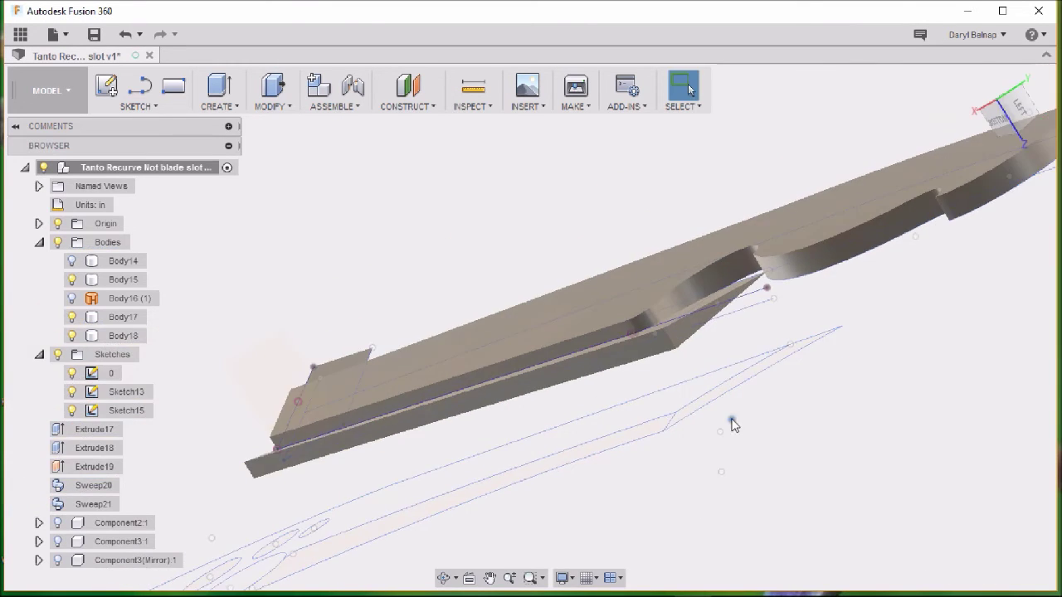
mouse_move(691, 433)
shift+middle_down()
mouse_move(438, 351)
mouse_move(752, 133)
mouse_move(531, 432)
mouse_move(530, 396)
mouse_move(526, 405)
shift+middle_up()
scroll(489, 356, up, 5)
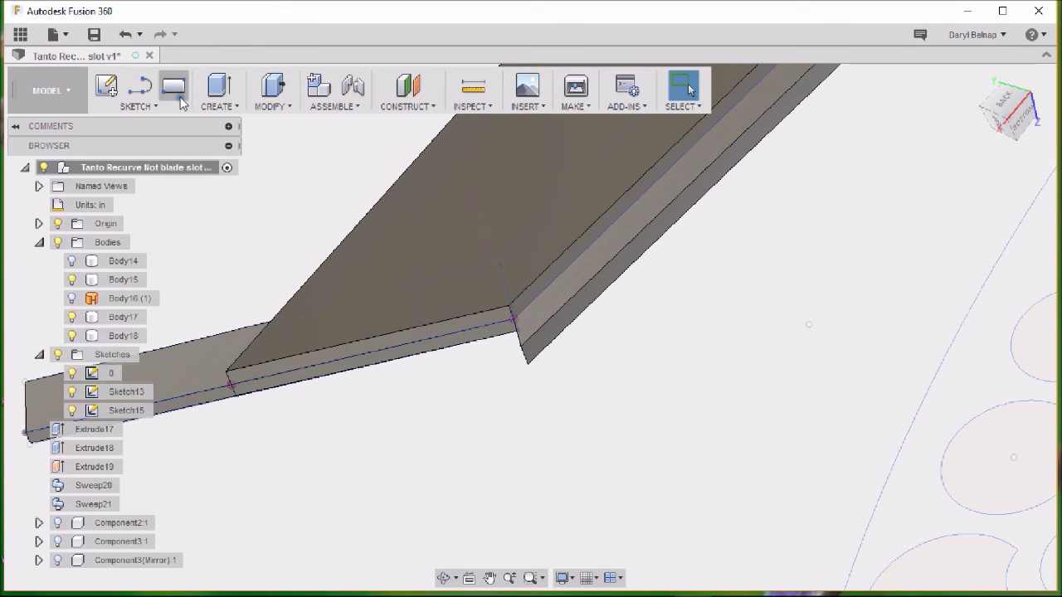
click(285, 105)
click(277, 139)
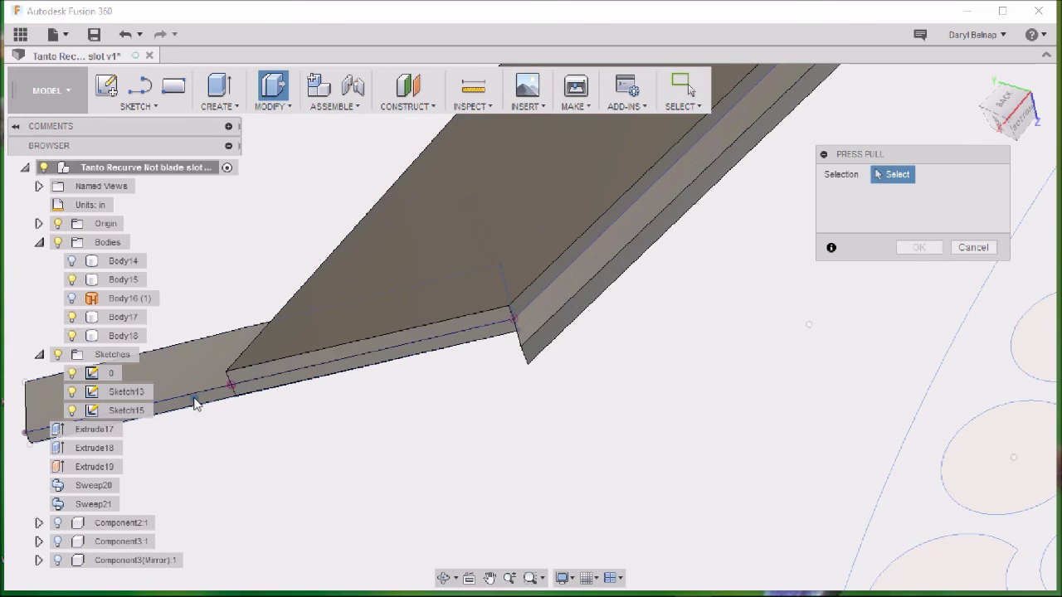
scroll(273, 410, up, 5)
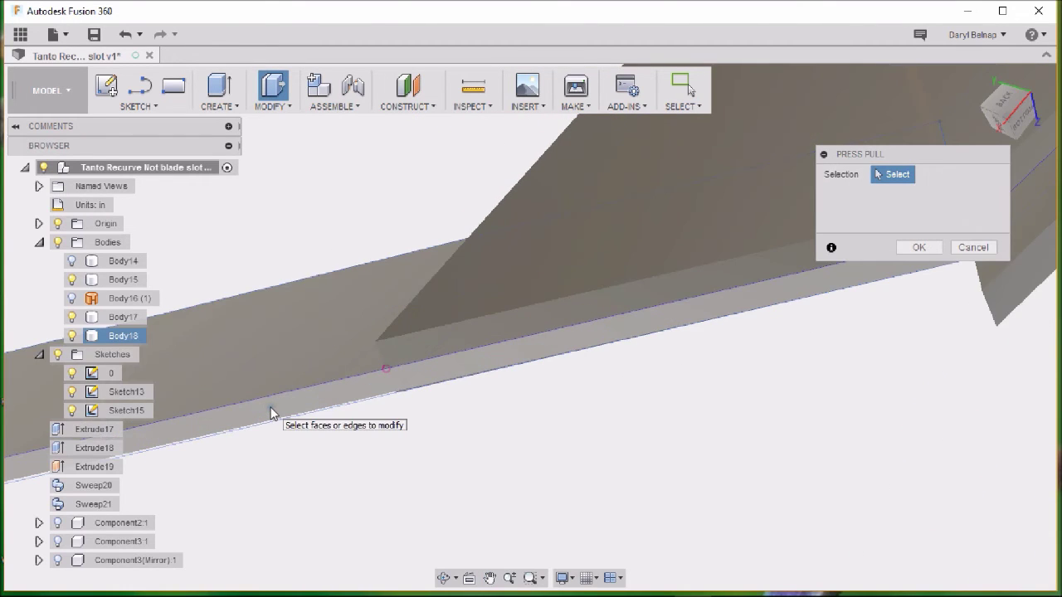
click(270, 412)
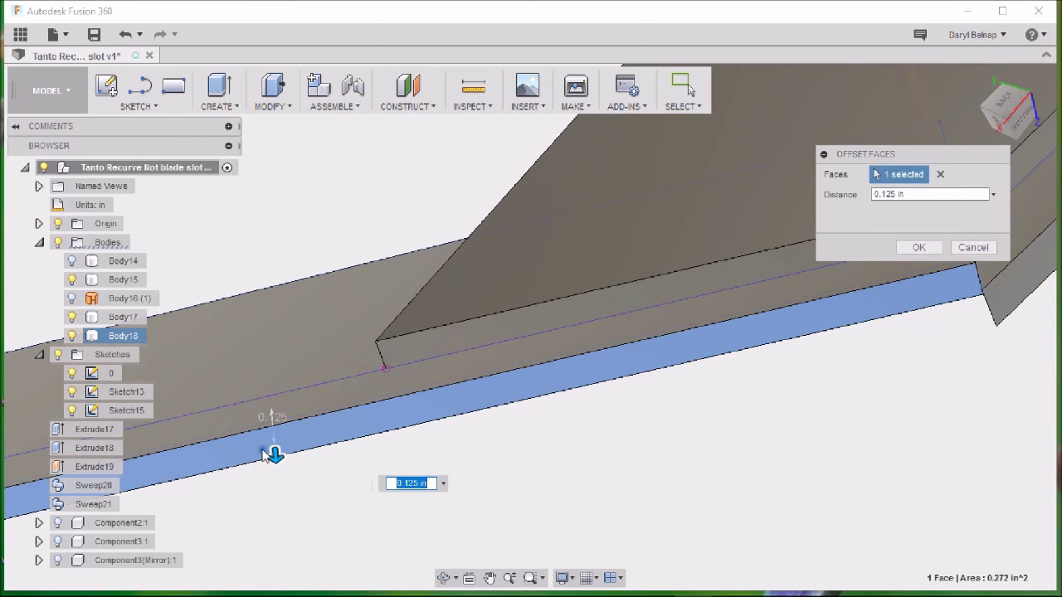
click(918, 247)
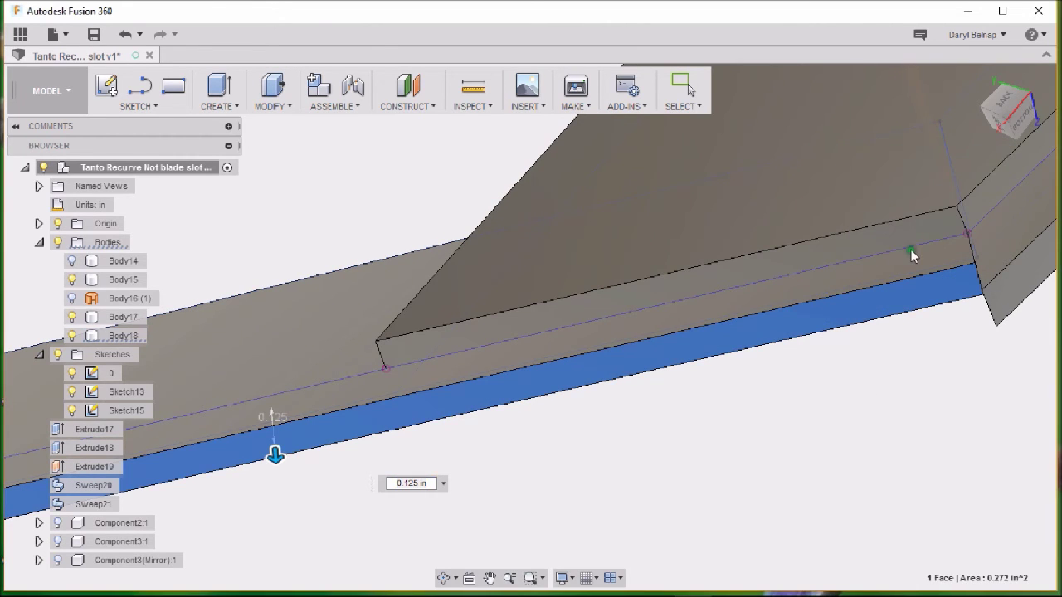
Cut the edge bevel body and the tip bevel body from the blade body with Combine, keeping the tool bodies
mouse_move(841, 431)
shift+middle_down()
mouse_move(895, 443)
mouse_move(815, 483)
mouse_move(834, 423)
mouse_move(427, 403)
shift+middle_up()
scroll(422, 404, down, 5)
click(531, 260)
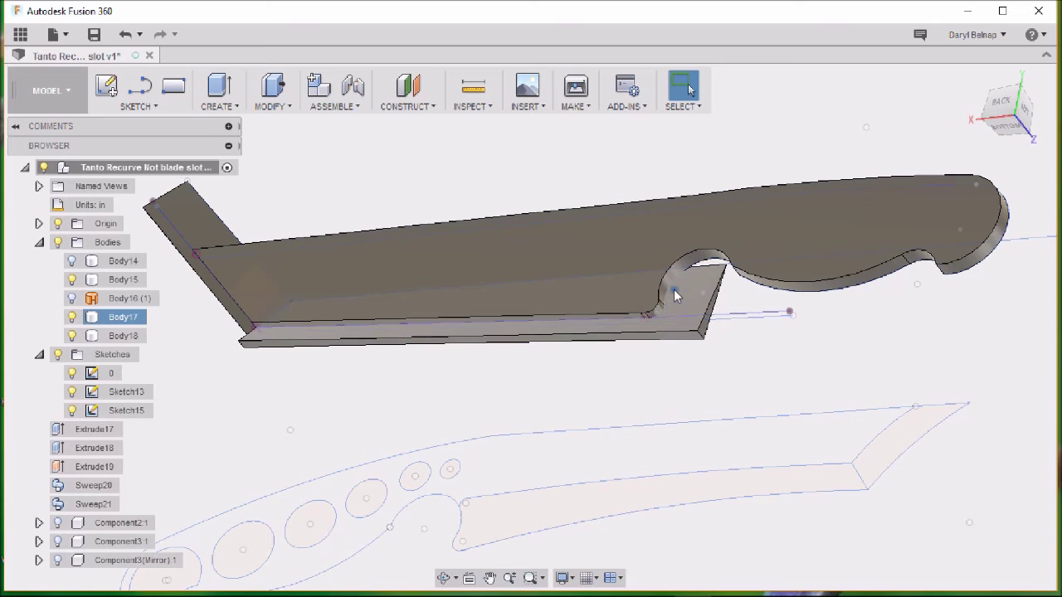
click(292, 108)
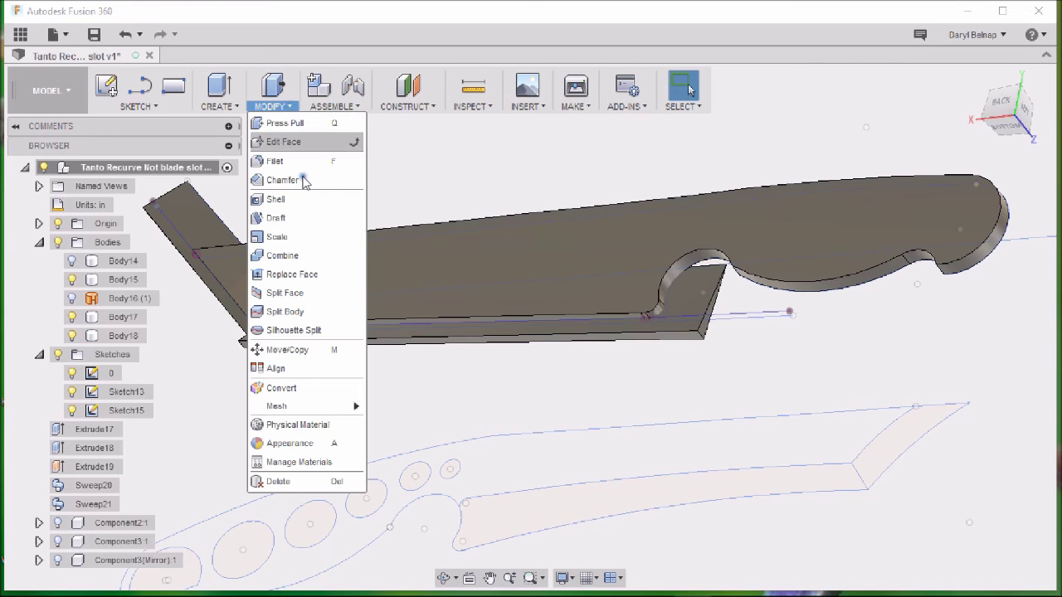
click(284, 259)
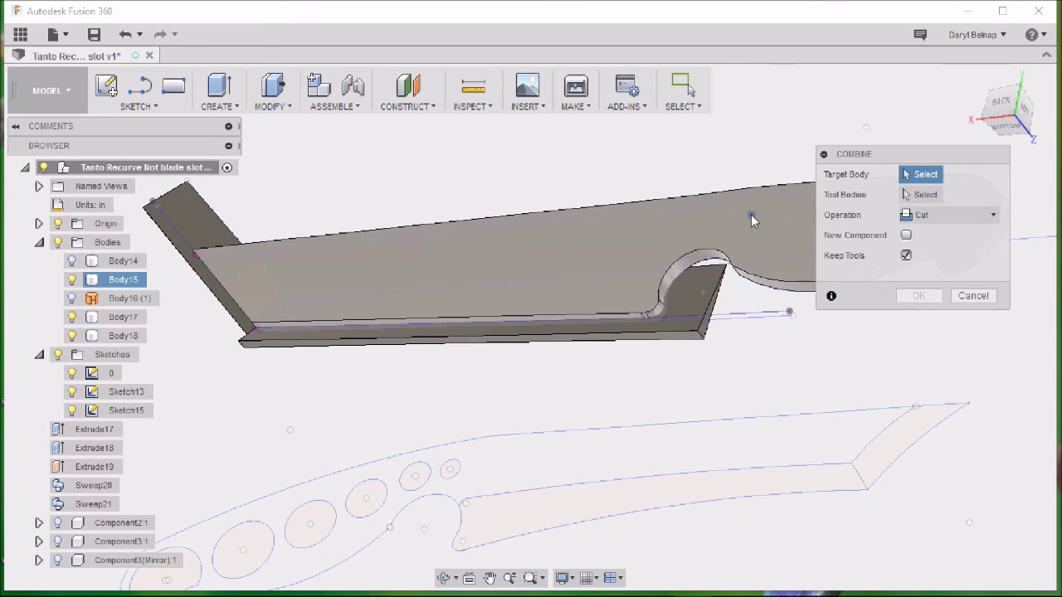
click(753, 219)
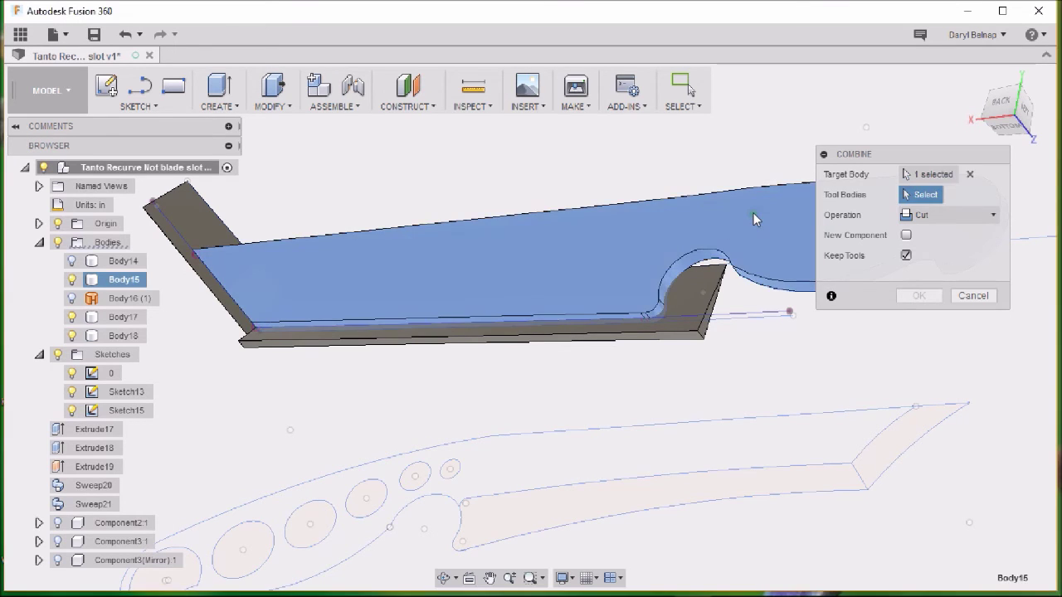
click(688, 316)
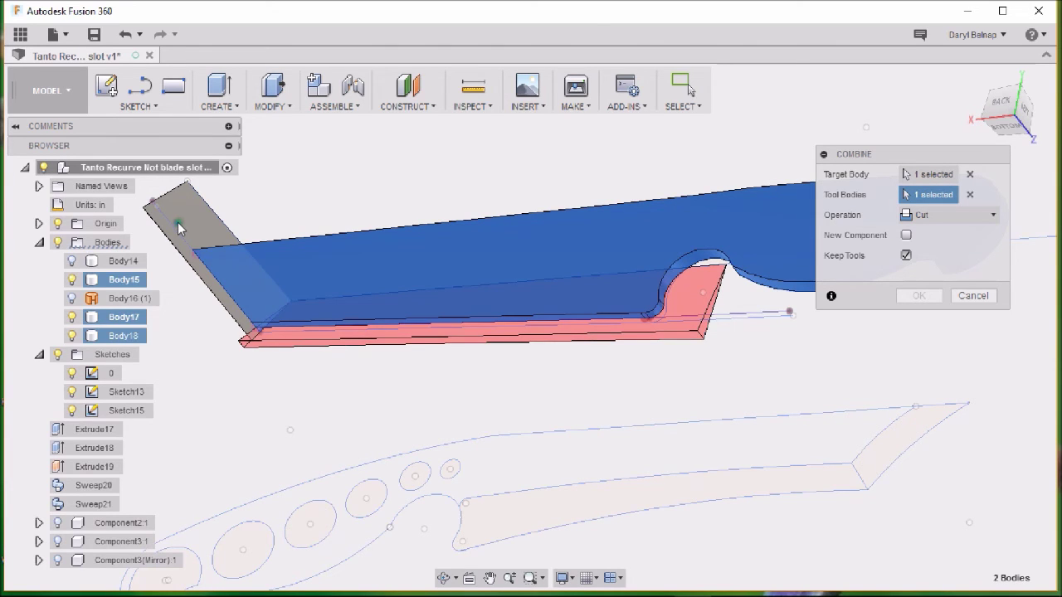
click(178, 228)
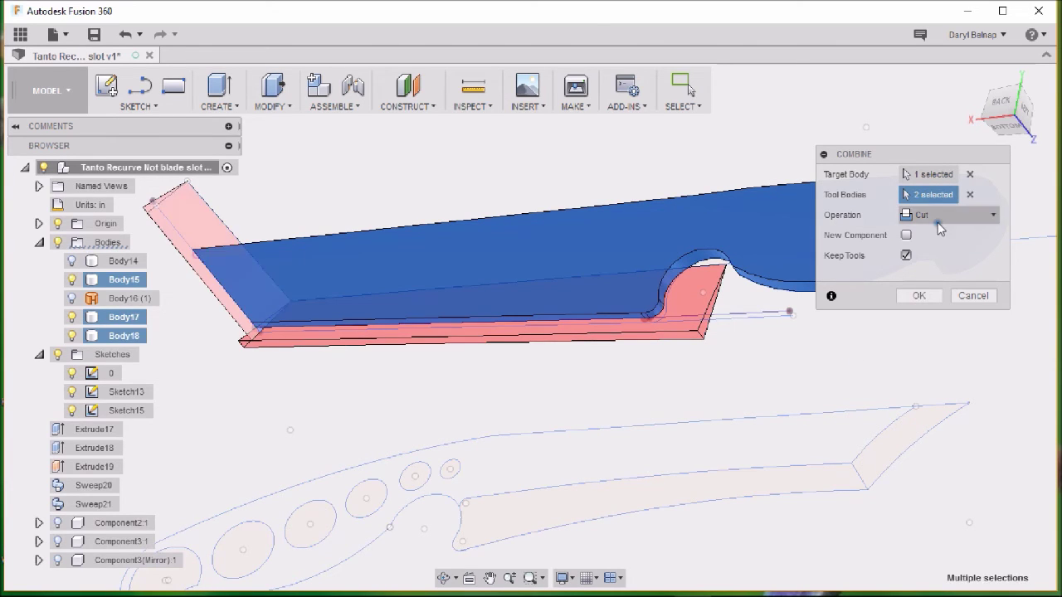
click(994, 216)
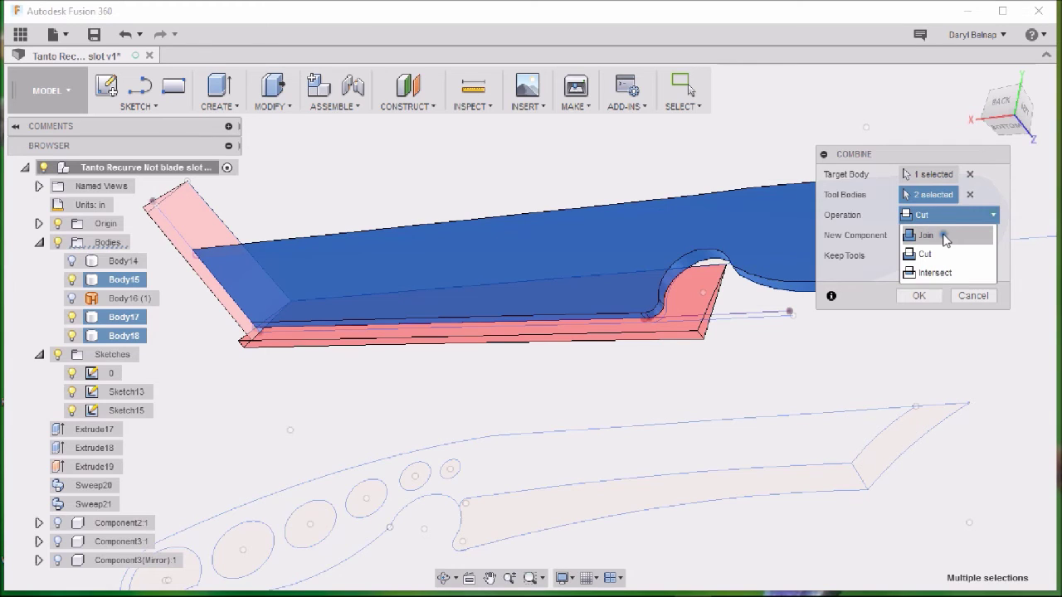
click(931, 255)
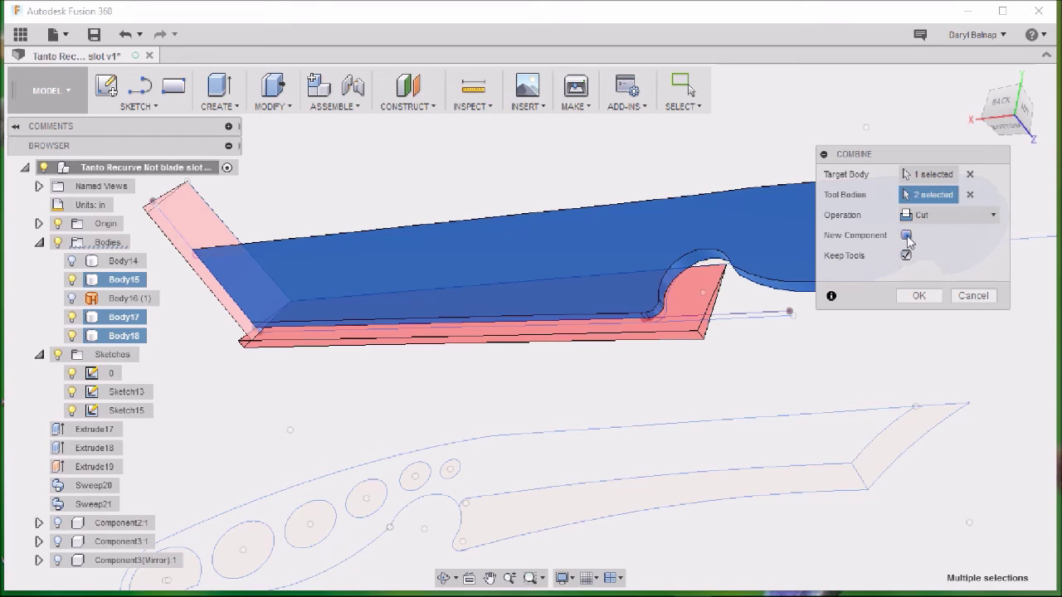
click(918, 297)
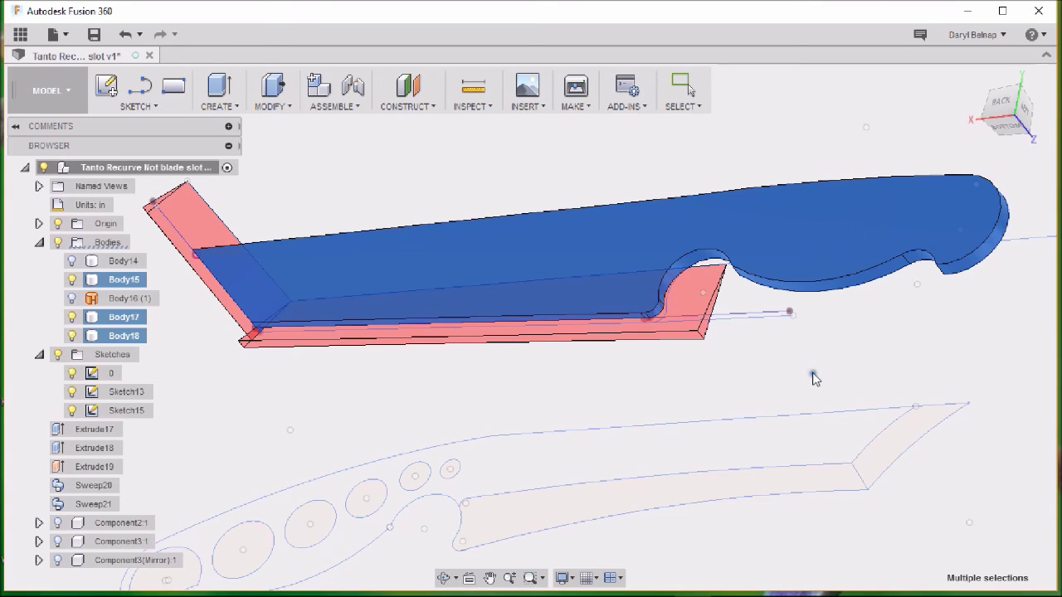
key(Escape)
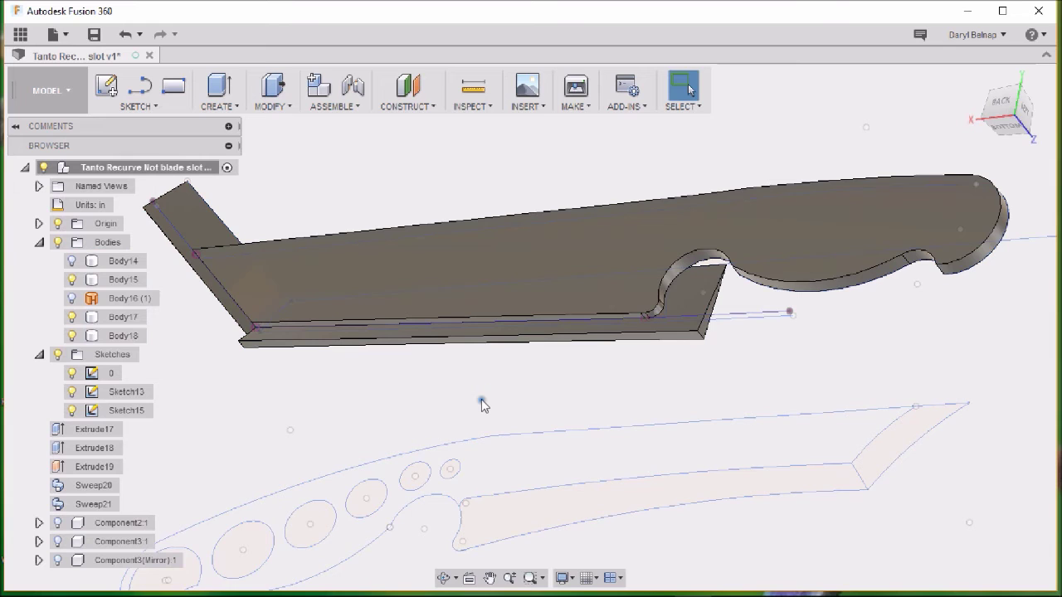
Hide the bevel bodies Body17 and Body18 and all sketches so that only the cut blade body is displayed
click(74, 320)
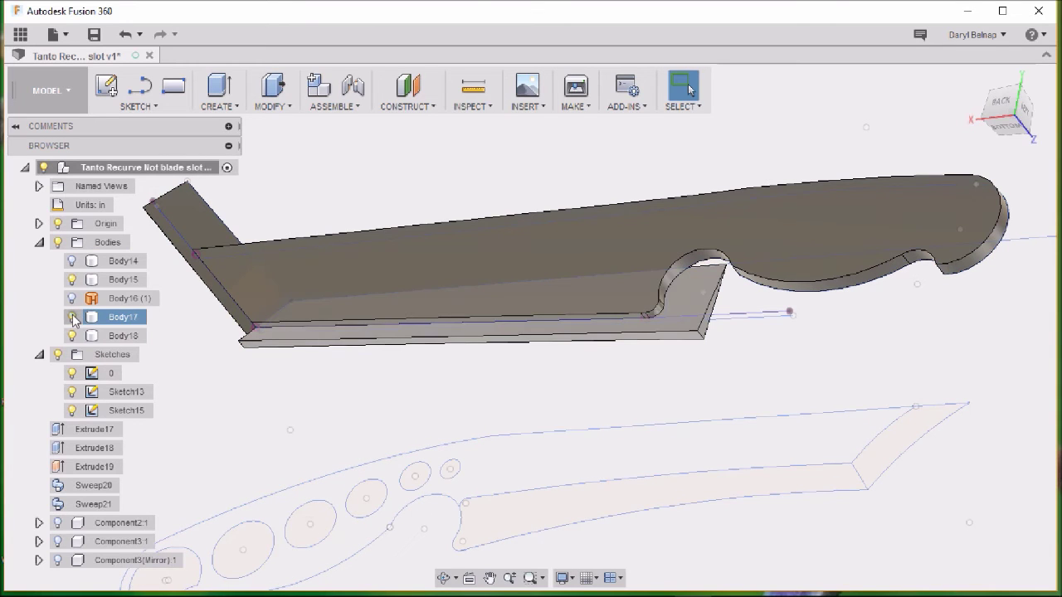
click(73, 319)
click(123, 335)
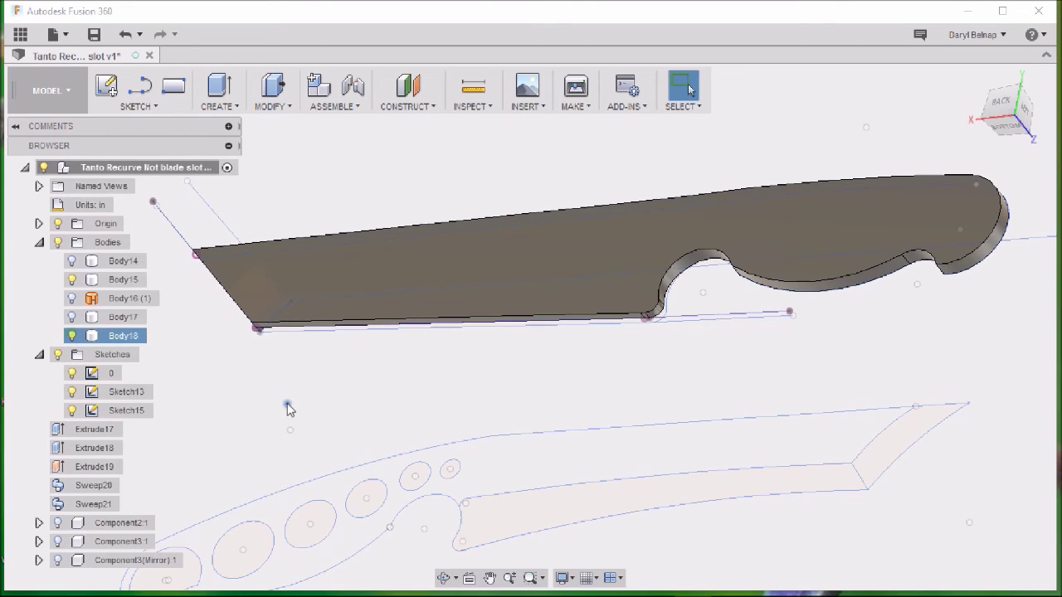
mouse_move(334, 415)
shift+middle_down()
mouse_move(351, 334)
mouse_move(288, 276)
mouse_move(494, 232)
mouse_move(643, 107)
shift+middle_up()
click(58, 354)
scroll(509, 469, down, 1)
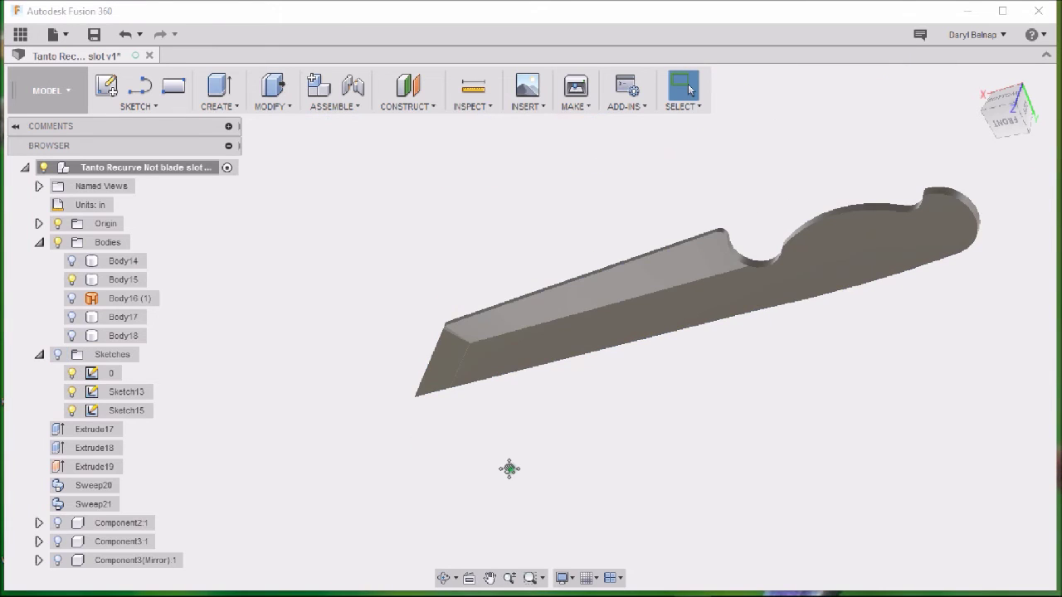
Show the tip bevel body Body18 and offset its broad outer face outward by 0.125 in with Press Pull
shift+middle_drag(509, 468, 696, 471)
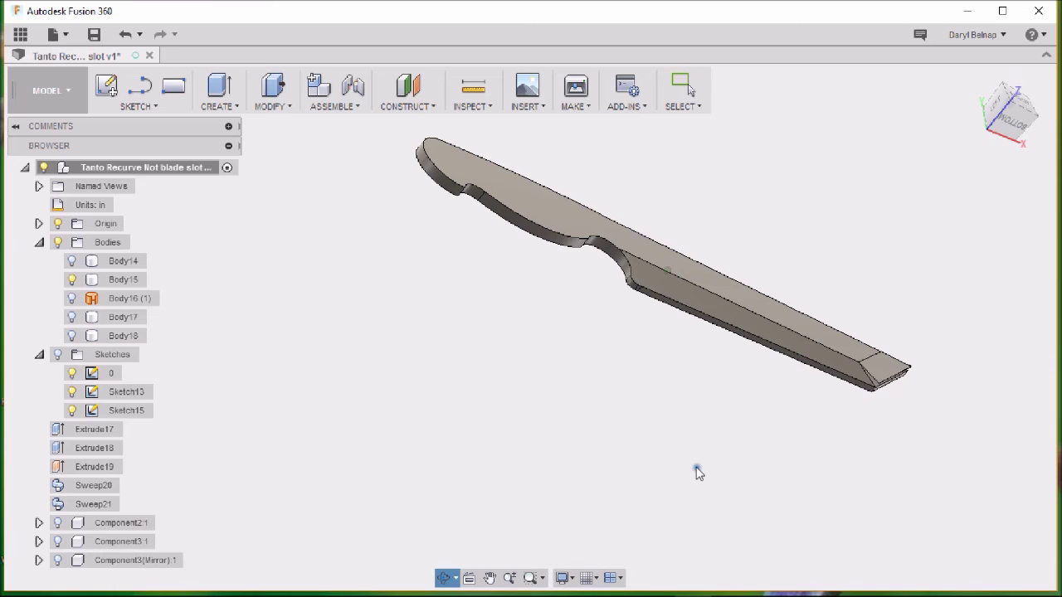
scroll(697, 472, up, 5)
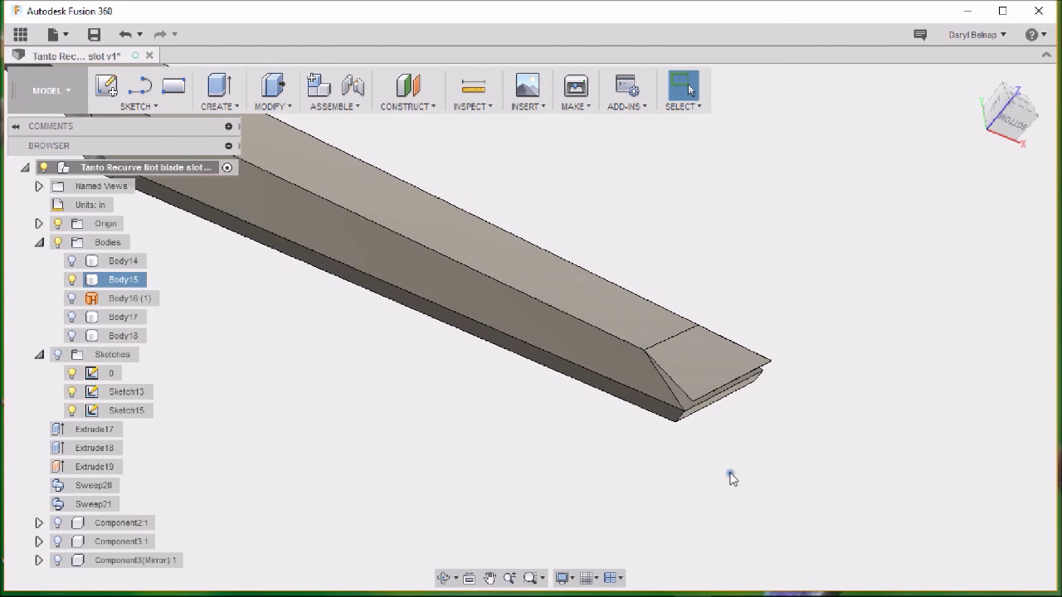
shift+middle_drag(730, 478, 763, 434)
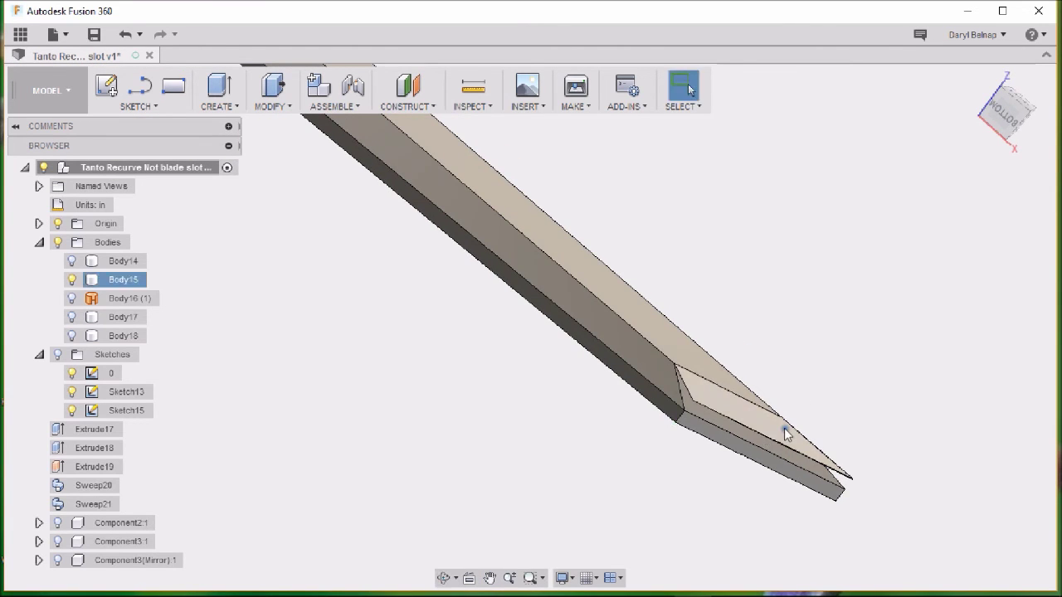
shift+middle_drag(675, 498, 664, 465)
scroll(647, 462, down, 1)
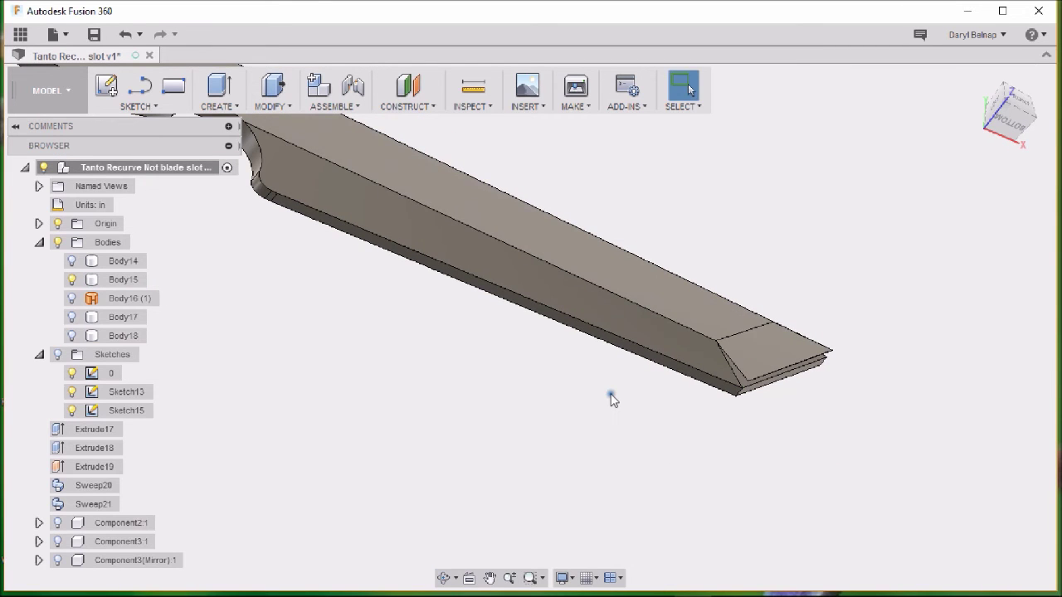
click(71, 335)
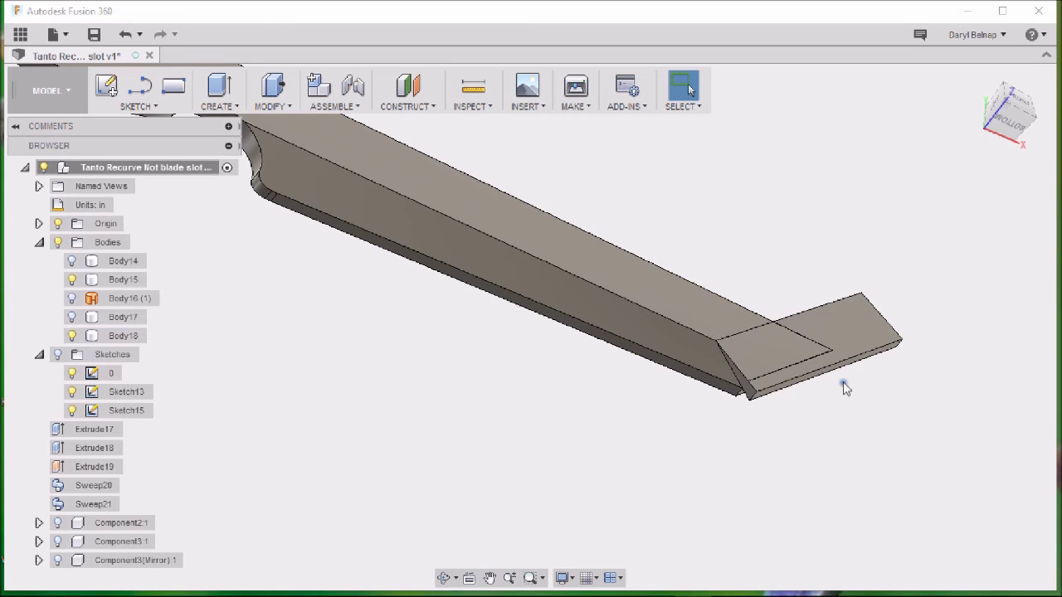
click(273, 106)
click(294, 126)
click(846, 329)
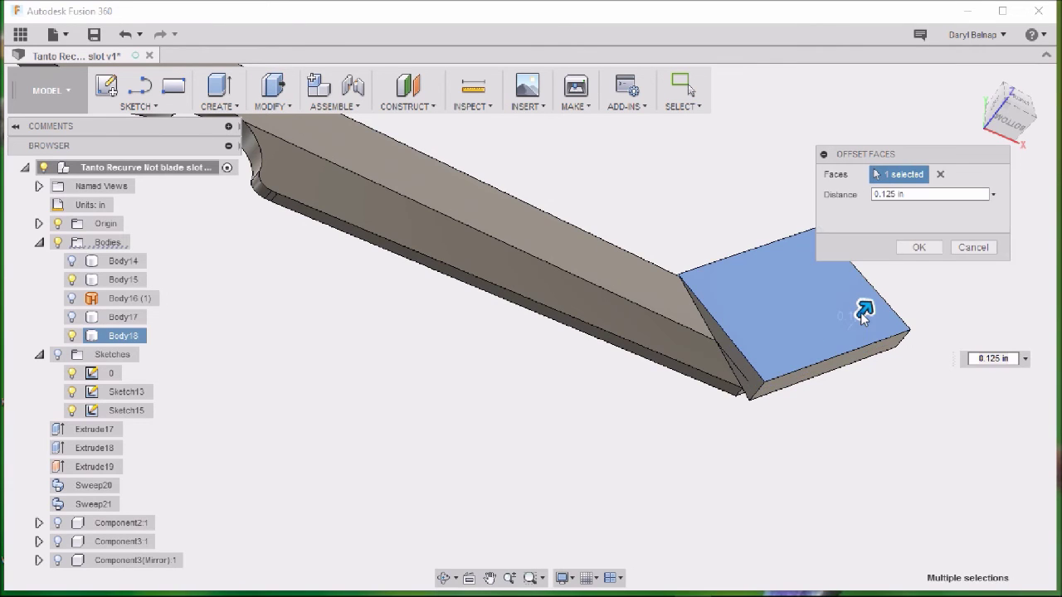
click(916, 248)
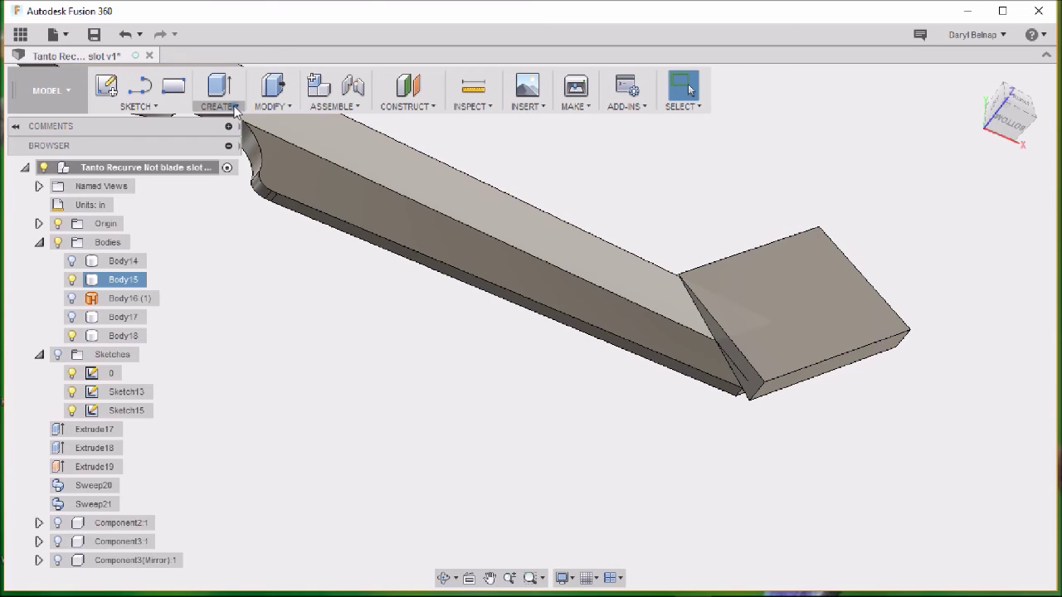
Cut the thickened tip bevel body from the blade body with Combine, keeping the tool, and hide Body18
click(290, 106)
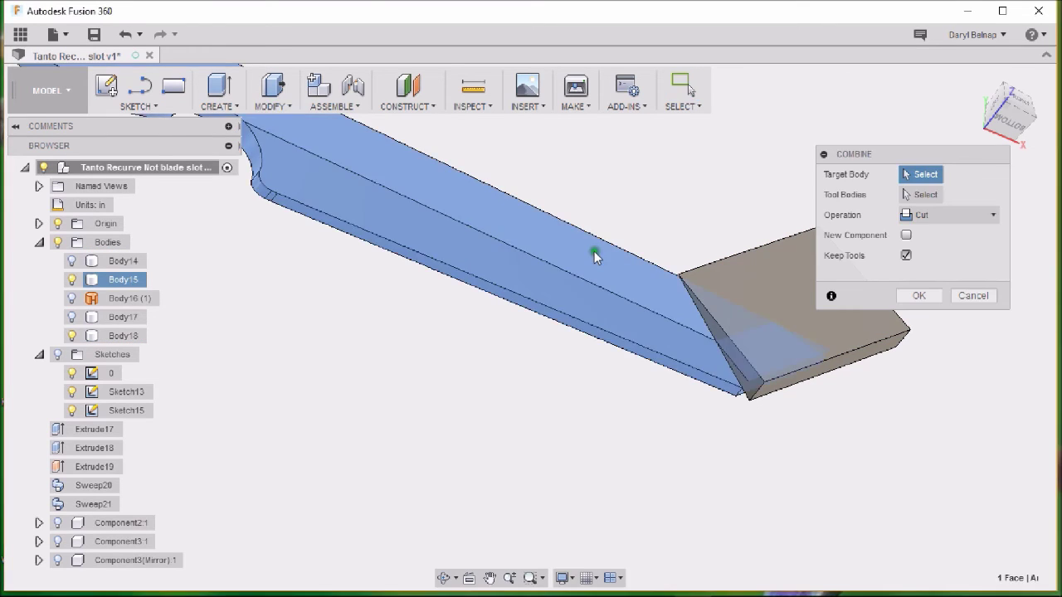
click(594, 251)
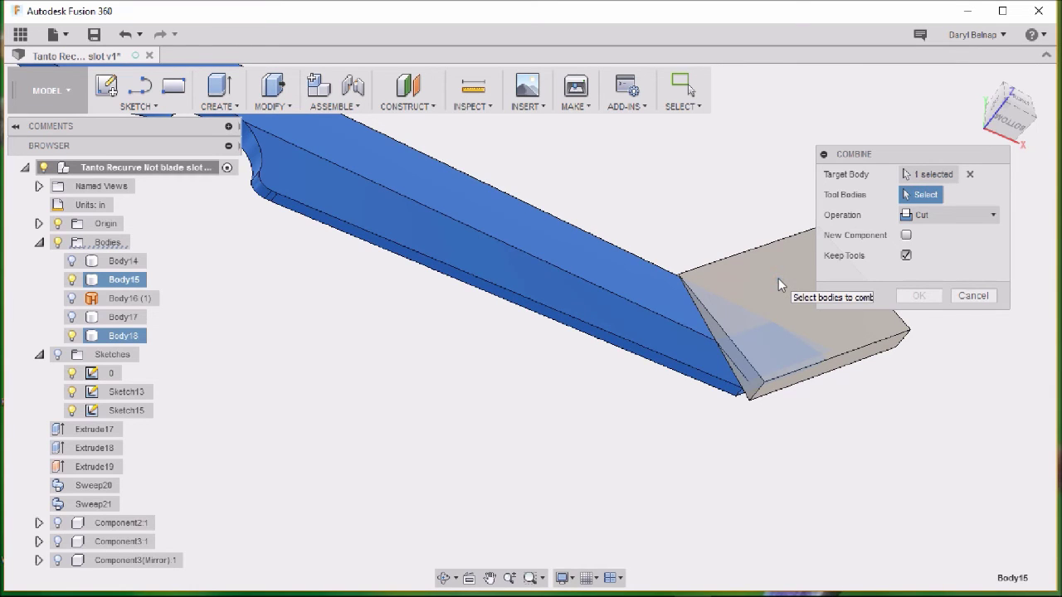
click(778, 278)
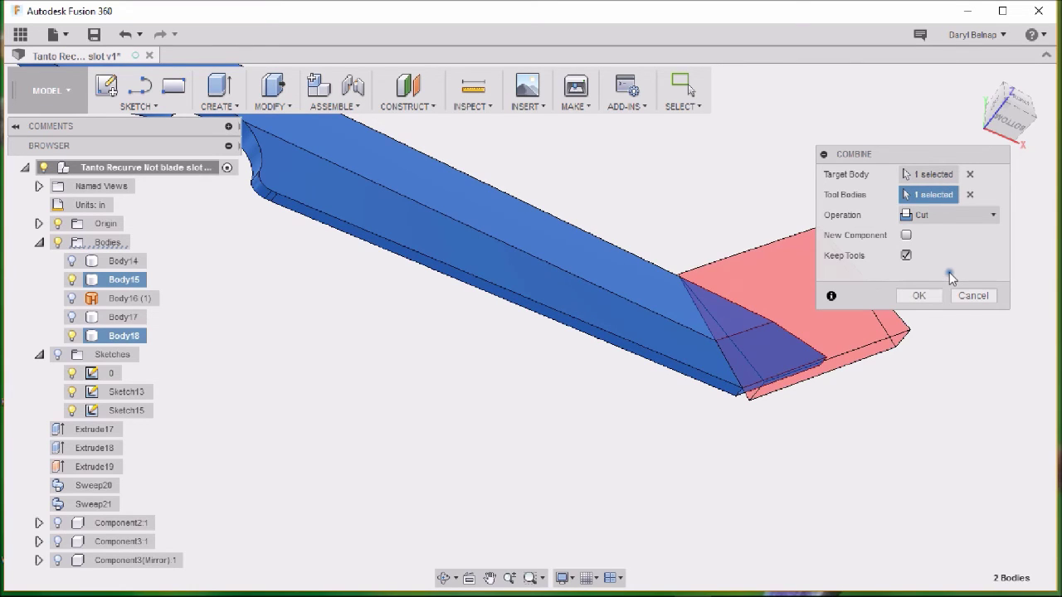
click(918, 296)
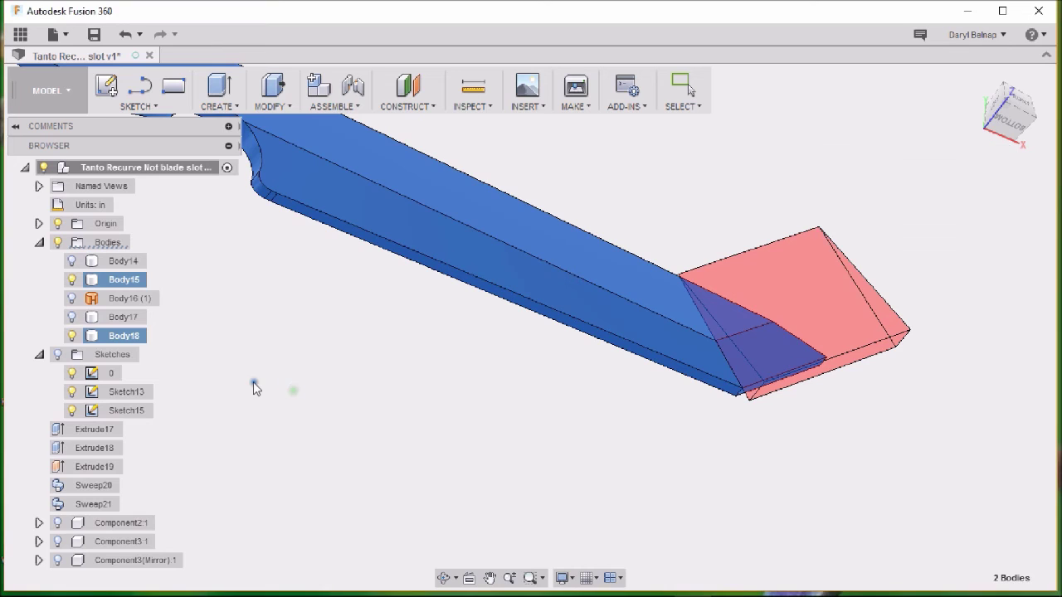
click(72, 335)
Construct a midplane between the blade body's two opposite flat side faces
shift+middle_drag(488, 403, 430, 483)
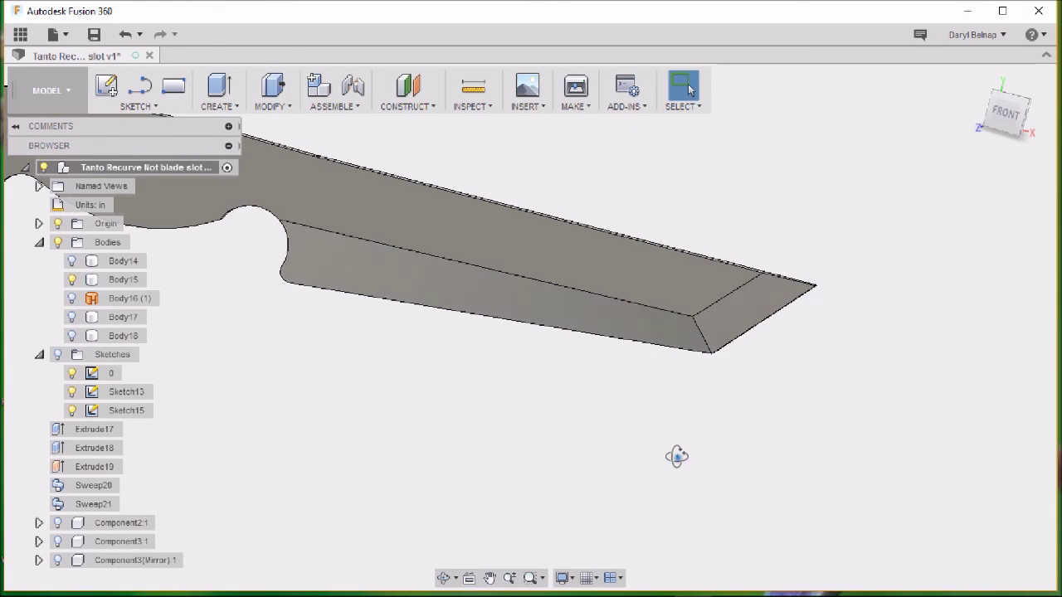
shift+middle_drag(677, 456, 659, 430)
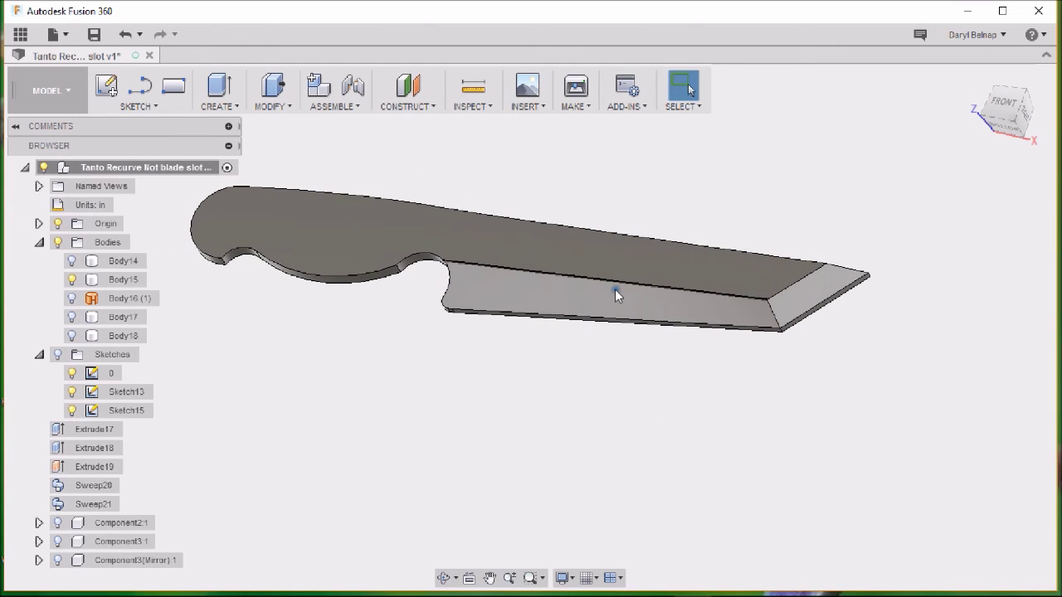
click(432, 109)
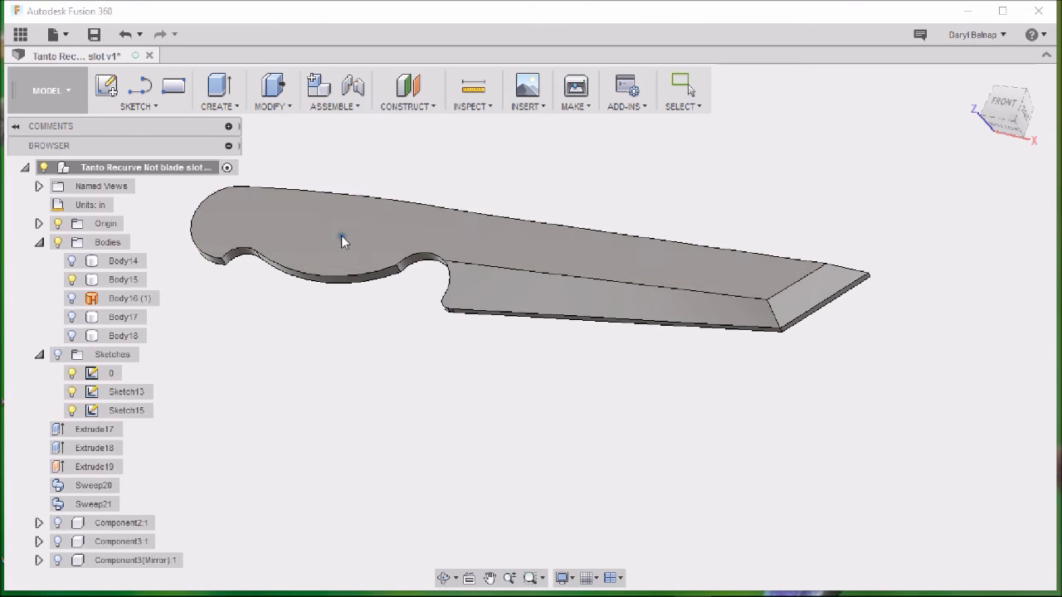
click(341, 234)
shift+middle_drag(426, 362, 411, 284)
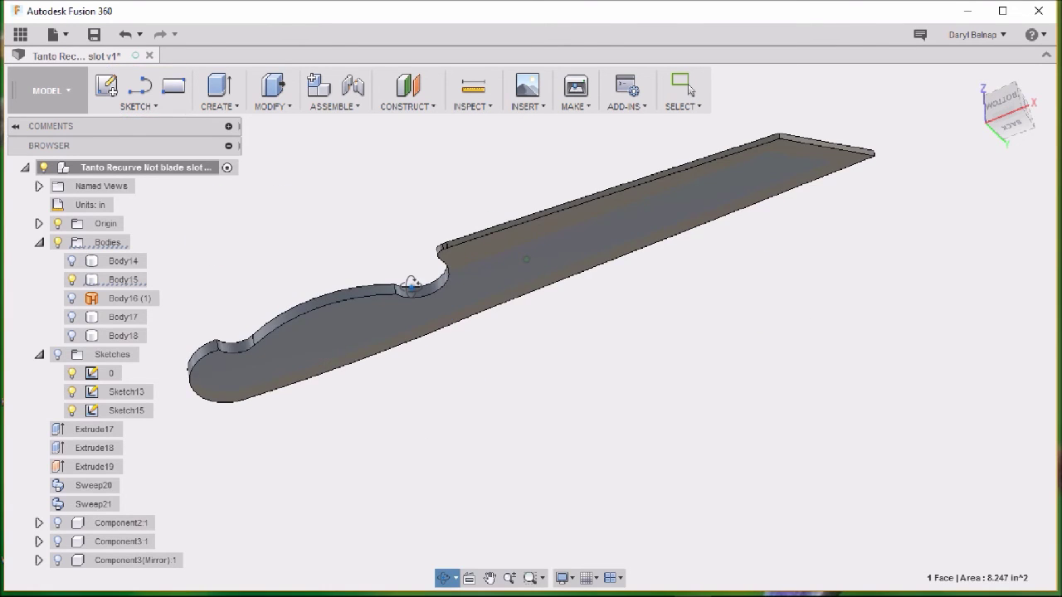
click(356, 314)
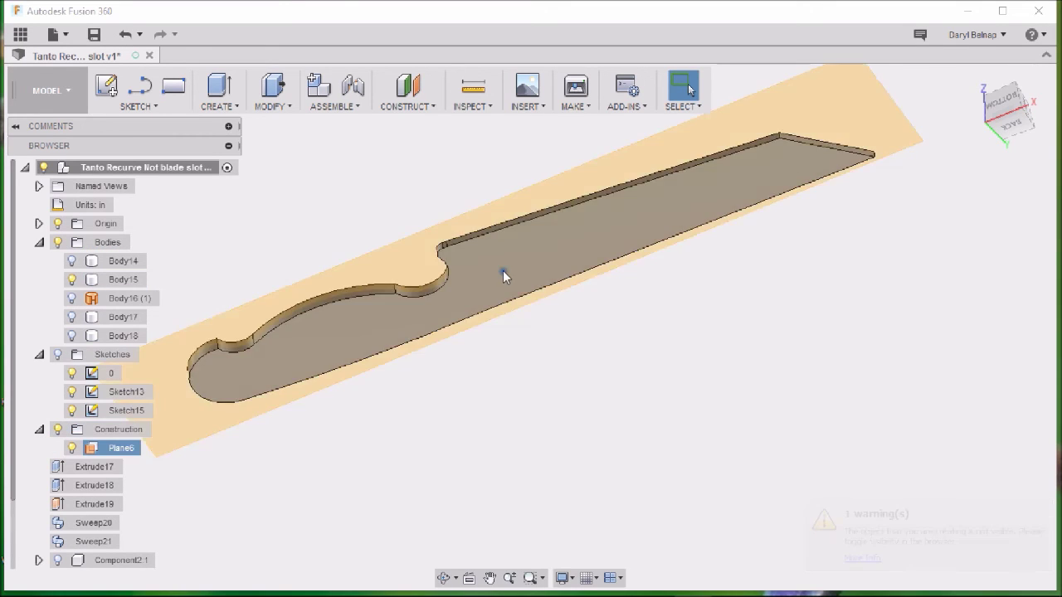
Mirror the blade's long edge bevel face and tip bevel face across midplane Plane6 and hide the construction geometry
shift+middle_drag(638, 310, 647, 417)
click(219, 106)
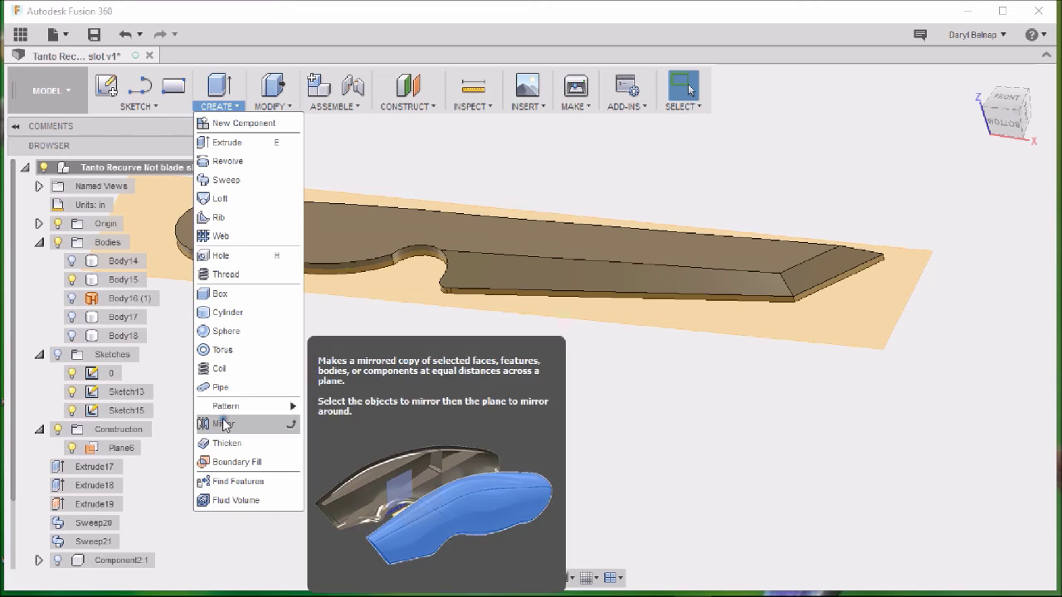
click(224, 424)
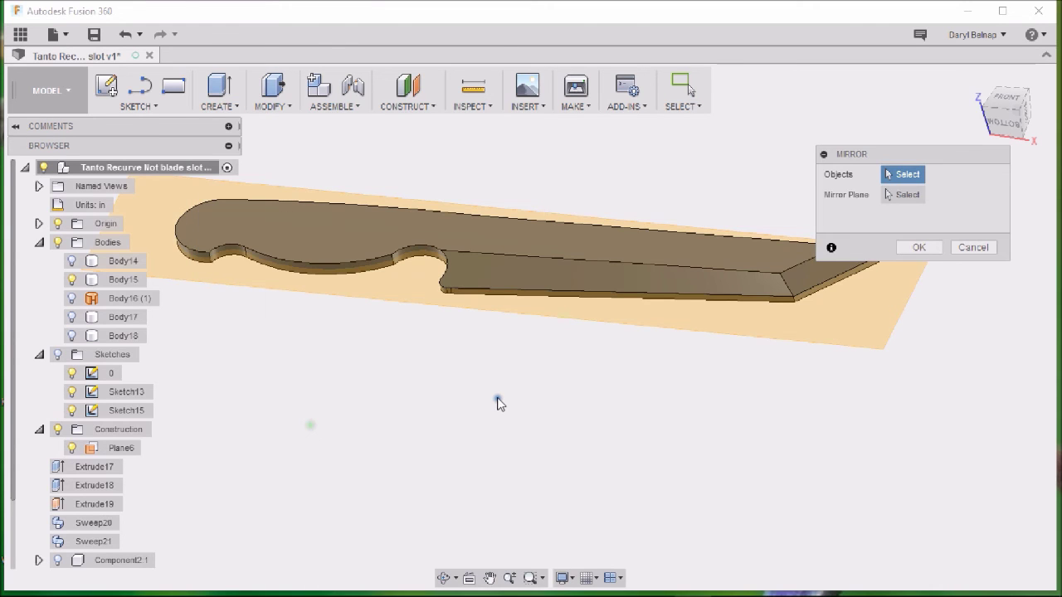
click(566, 276)
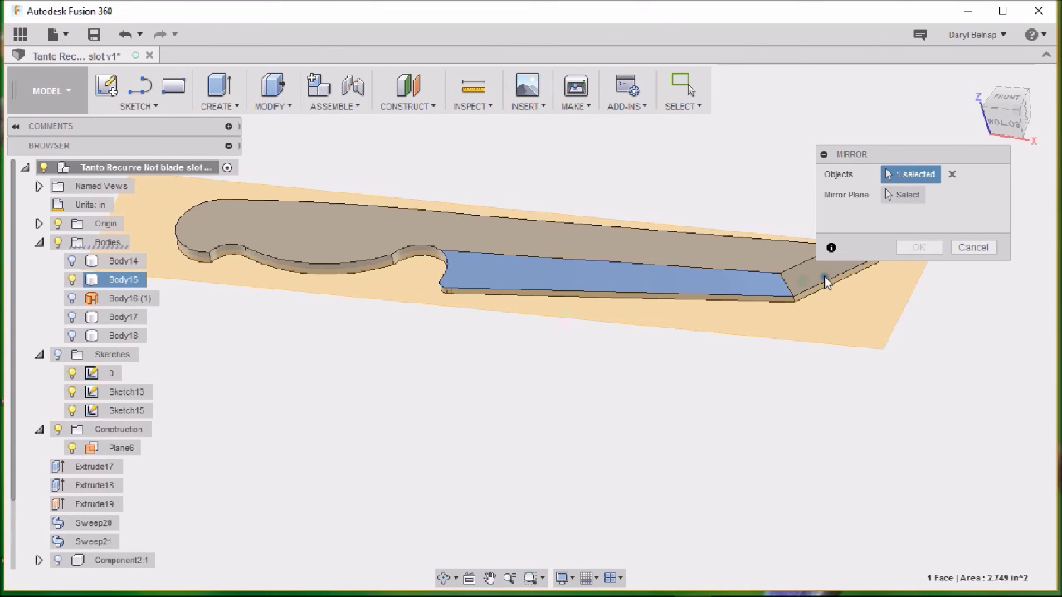
click(825, 282)
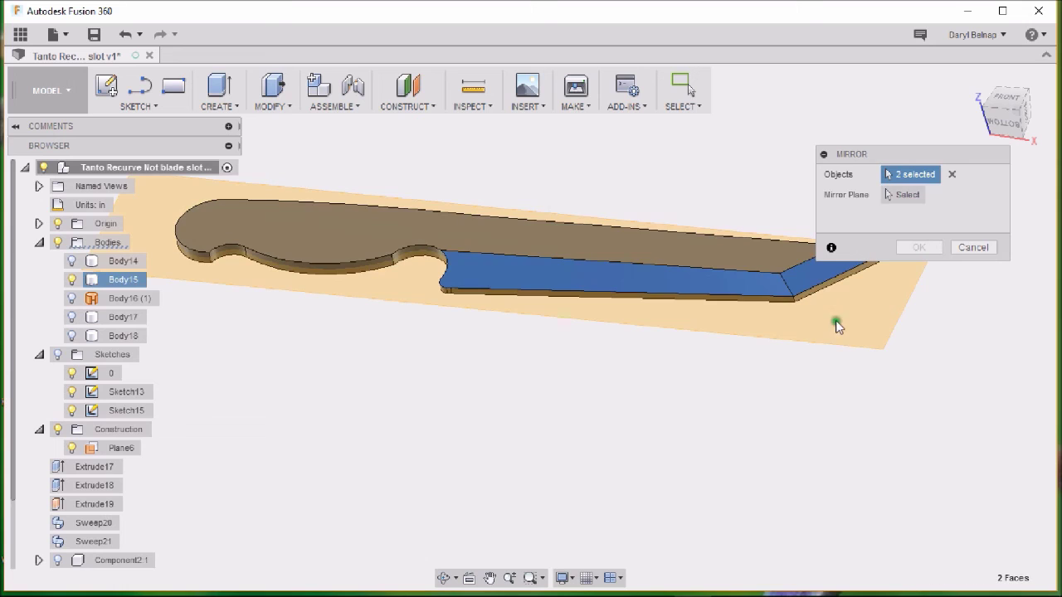
click(905, 197)
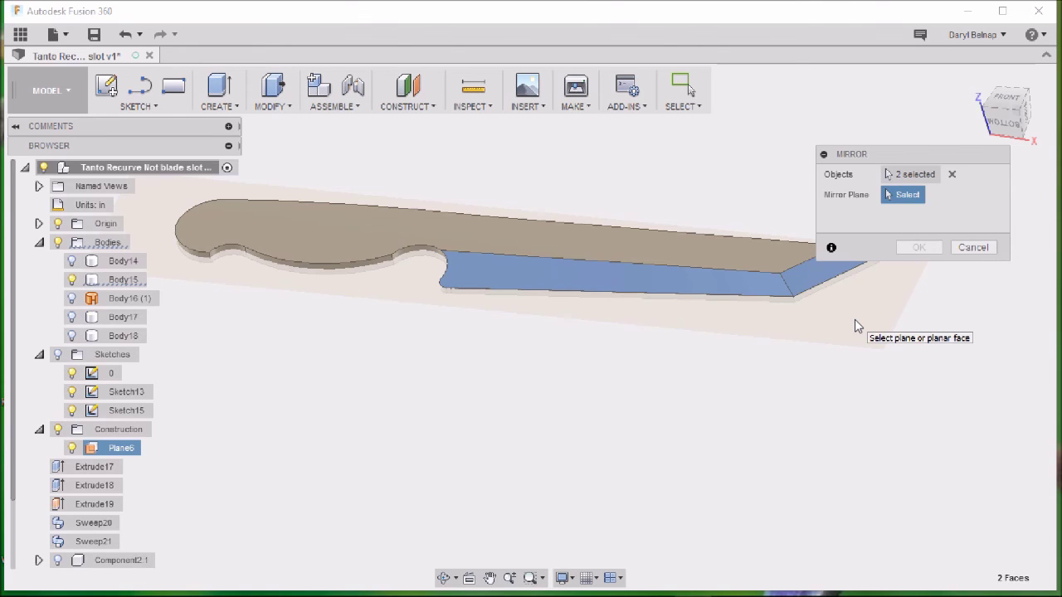
click(855, 320)
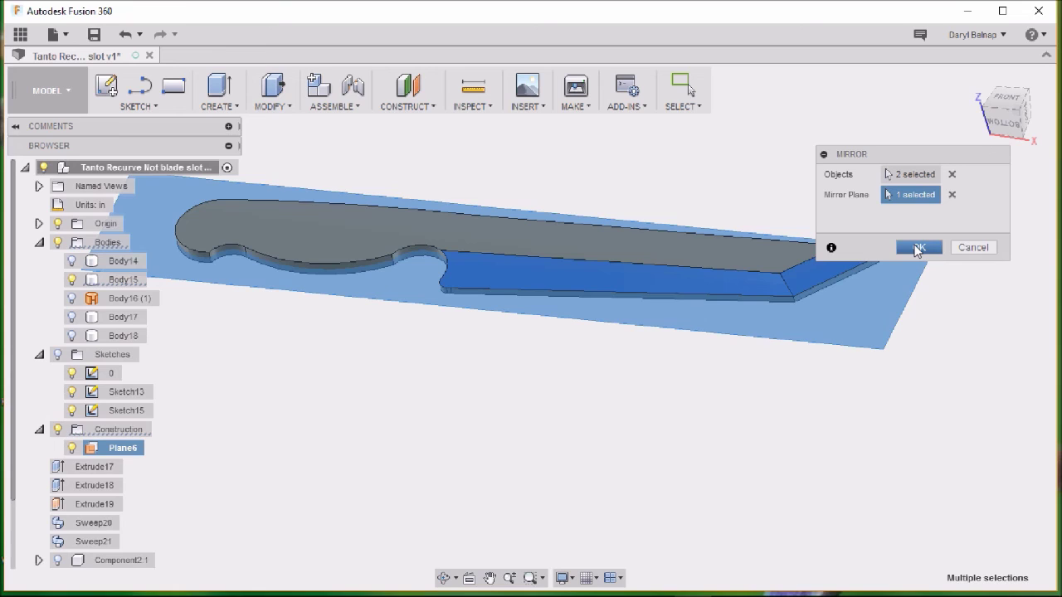
click(917, 248)
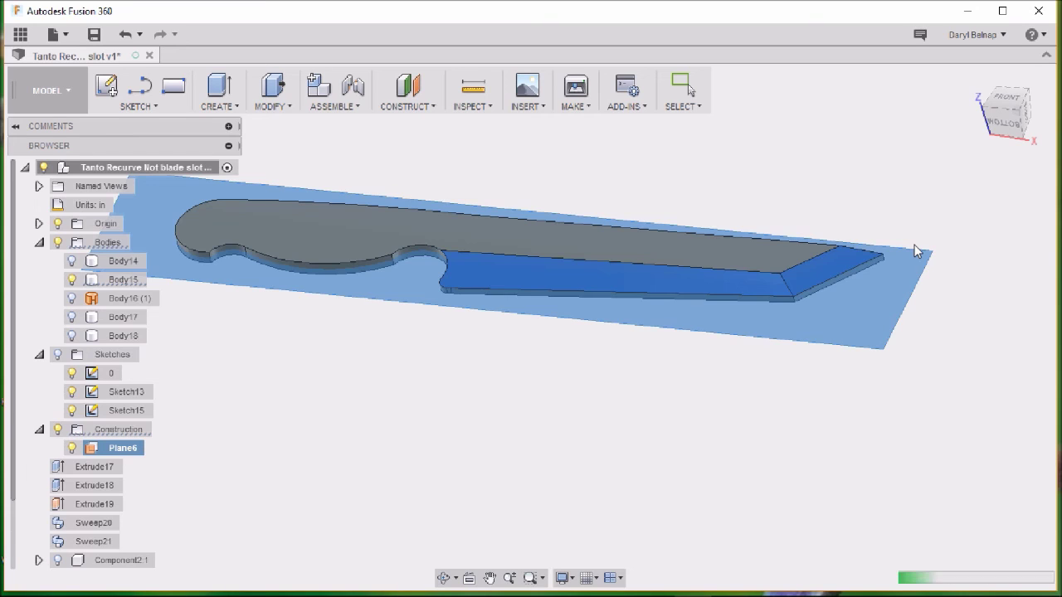
click(849, 422)
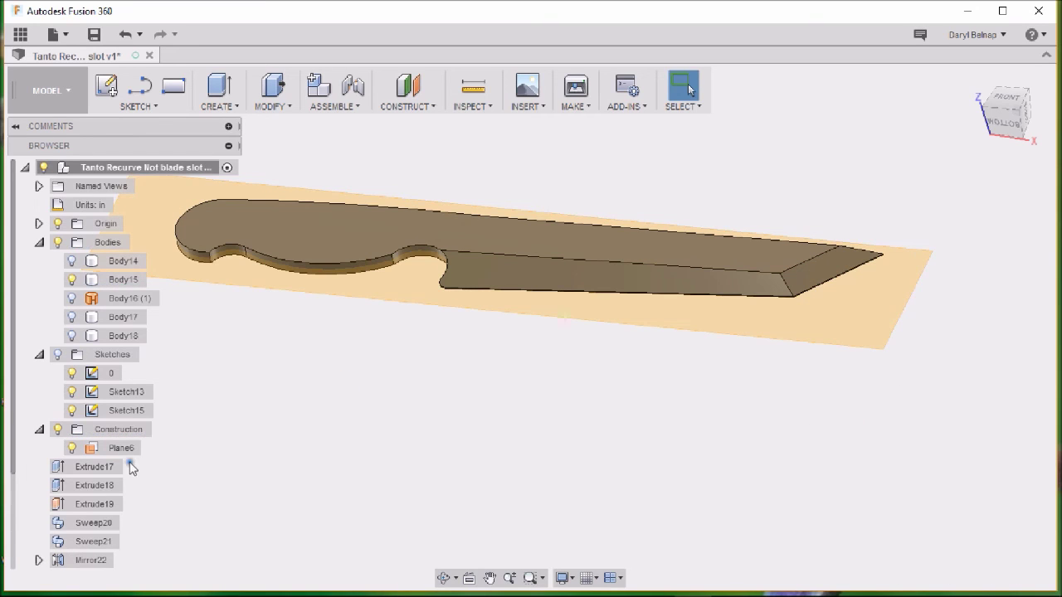
click(57, 429)
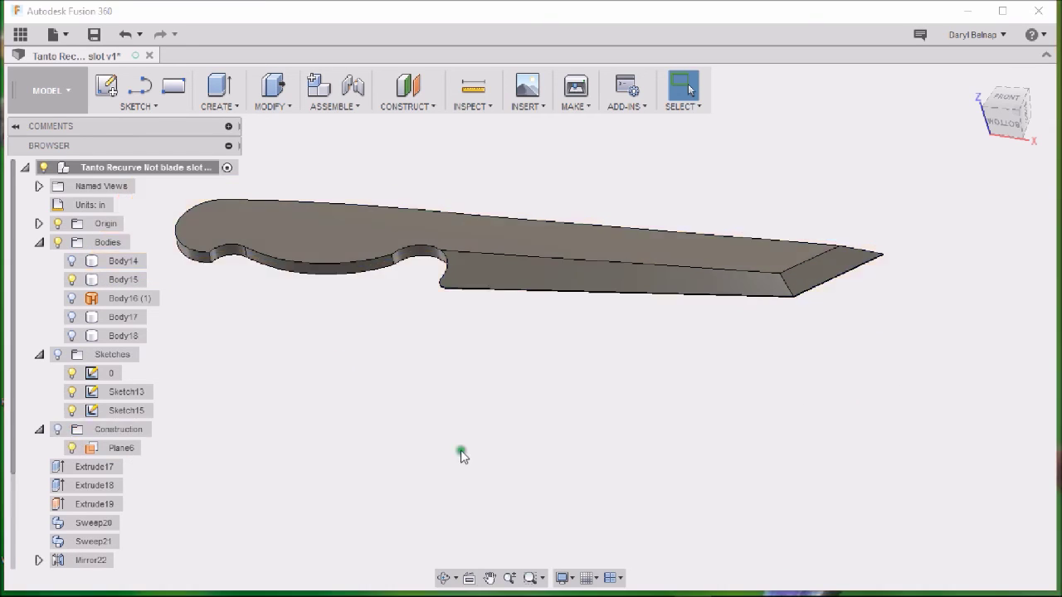
Measure the thickness of the blade's cutting edge between its two opposite vertices near the finger notch
shift+middle_drag(540, 450, 581, 296)
scroll(581, 296, up, 5)
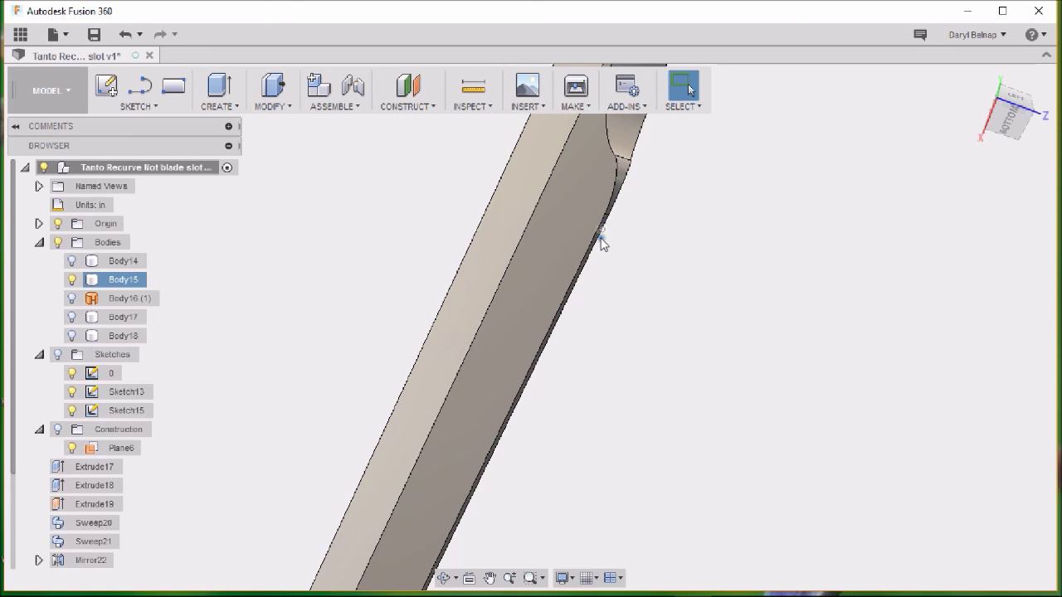
shift+middle_drag(602, 242, 628, 307)
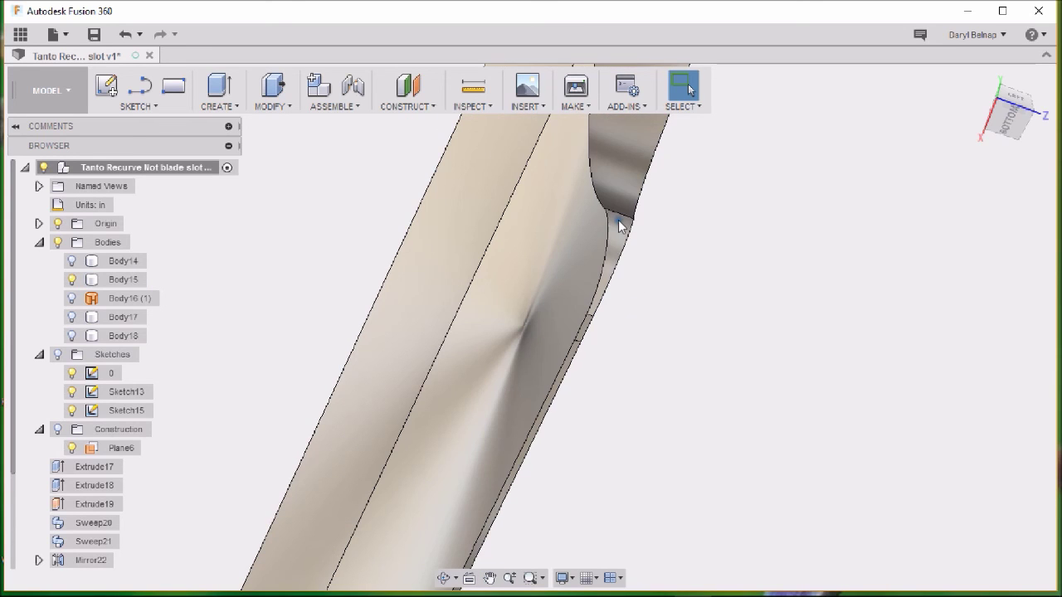
click(485, 95)
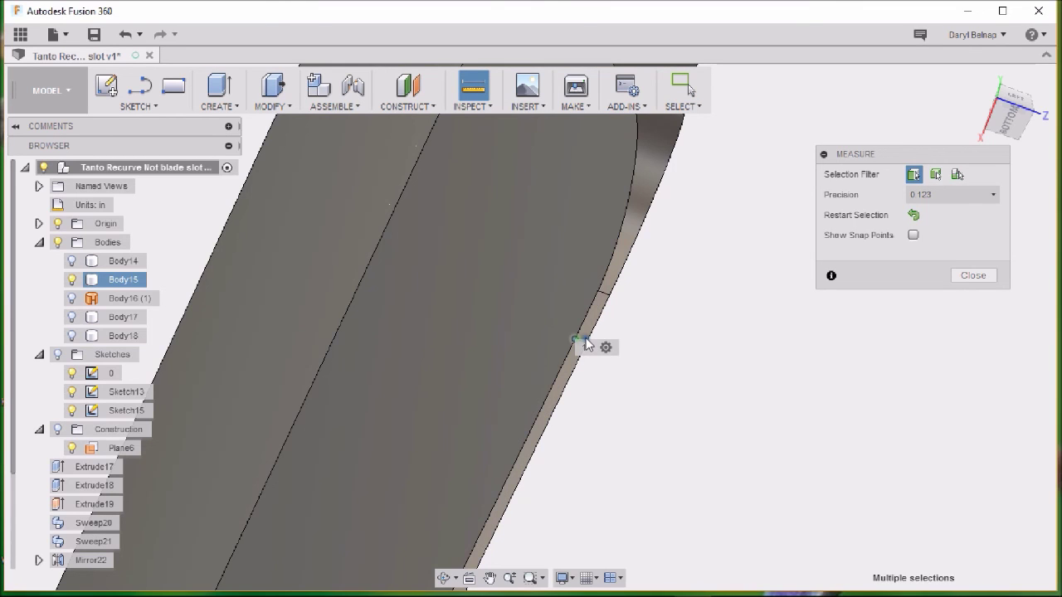
click(585, 344)
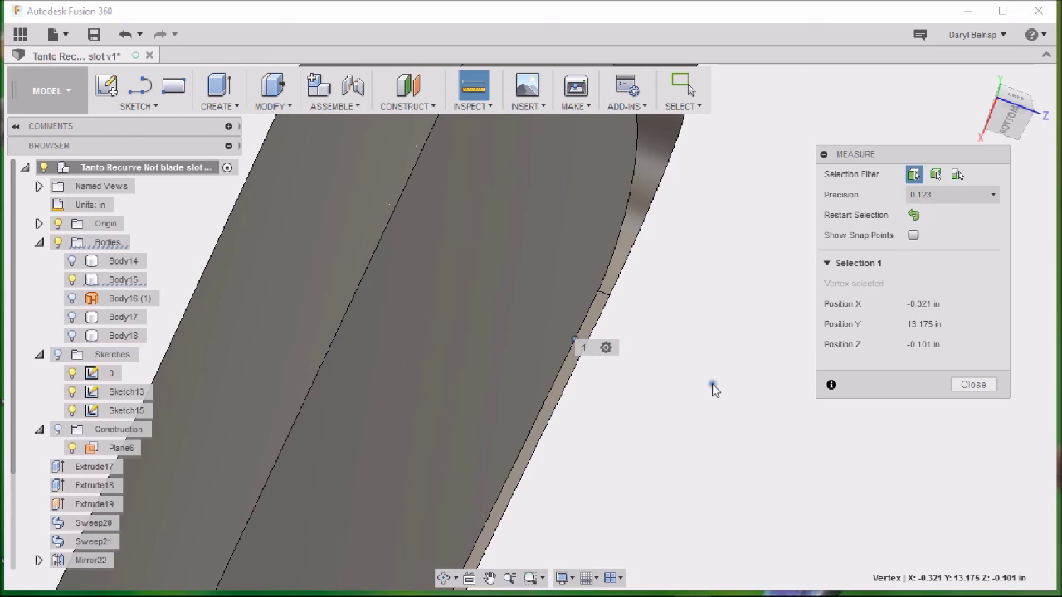
key(Escape)
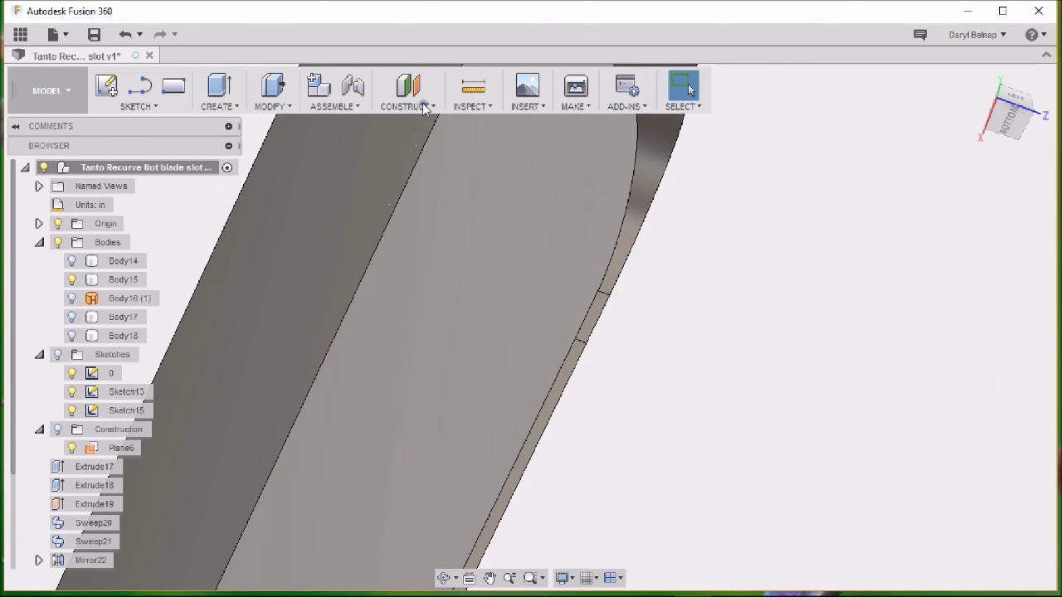
click(477, 89)
click(577, 342)
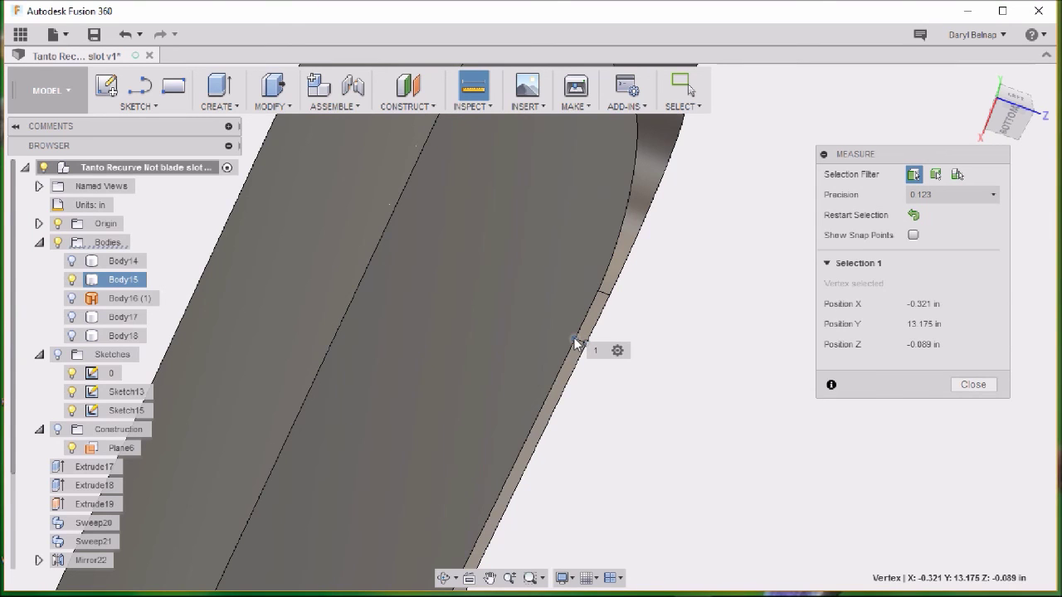
click(571, 336)
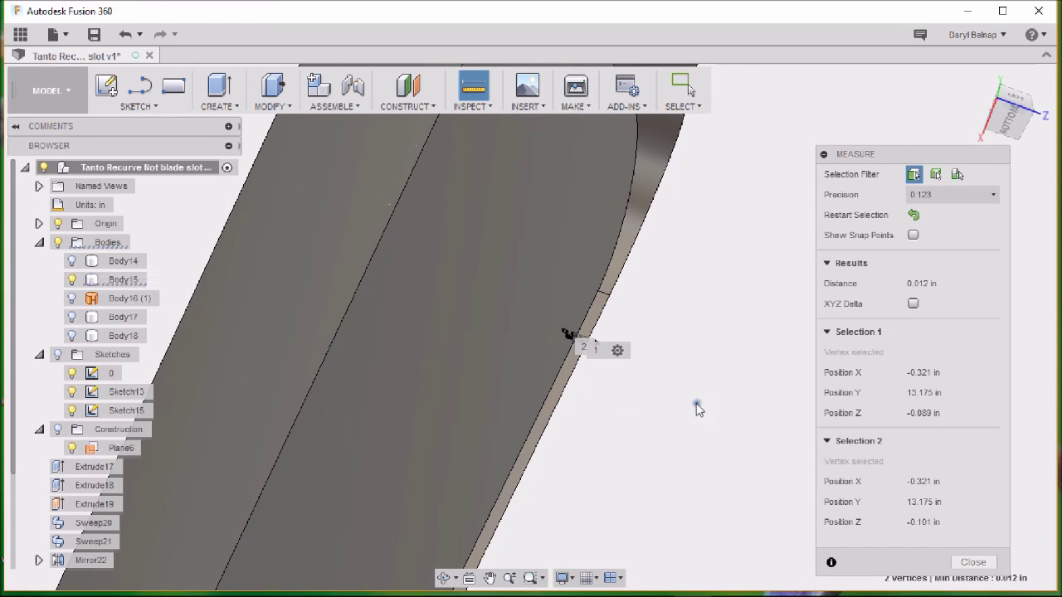
scroll(682, 369, down, 3)
middle_drag(659, 318, 629, 189)
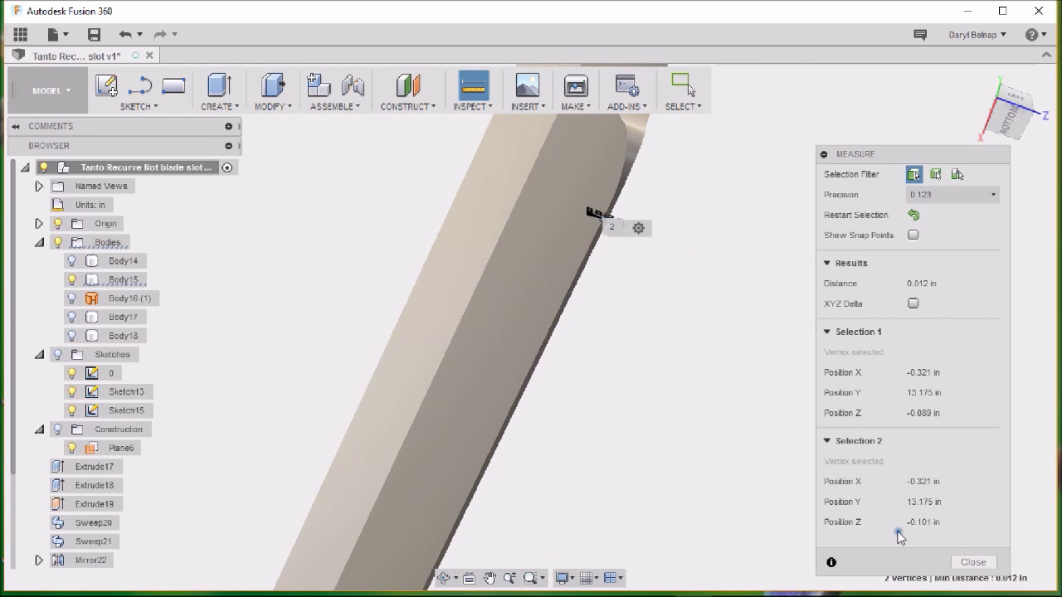
click(972, 564)
Examine the finished knife body from several angles, checking the edge and tip bevels on both sides
shift+middle_drag(766, 443, 705, 417)
click(387, 262)
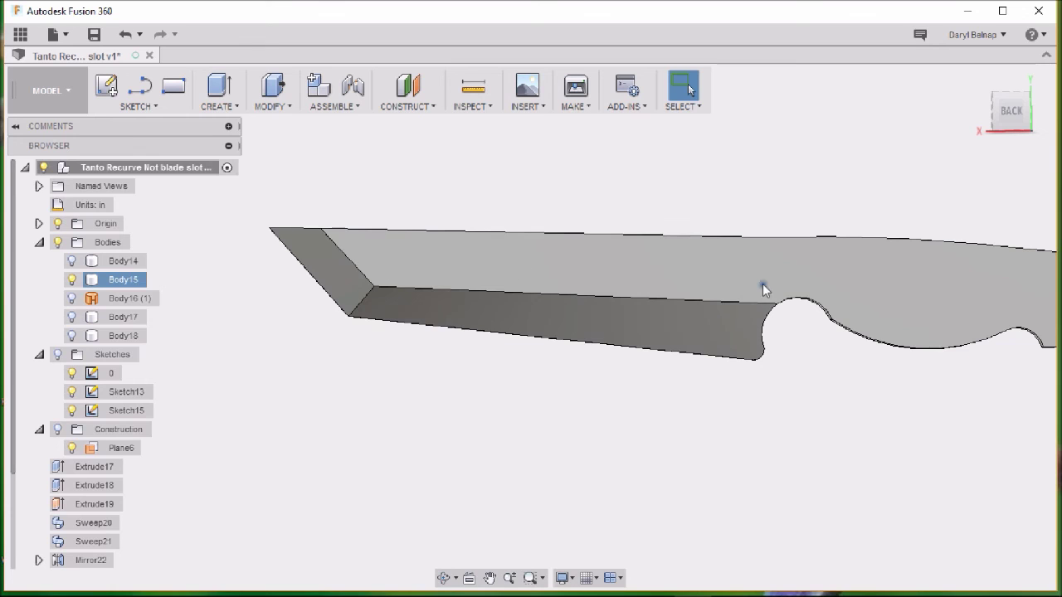
shift+middle_drag(602, 403, 704, 362)
shift+middle_drag(704, 458, 590, 388)
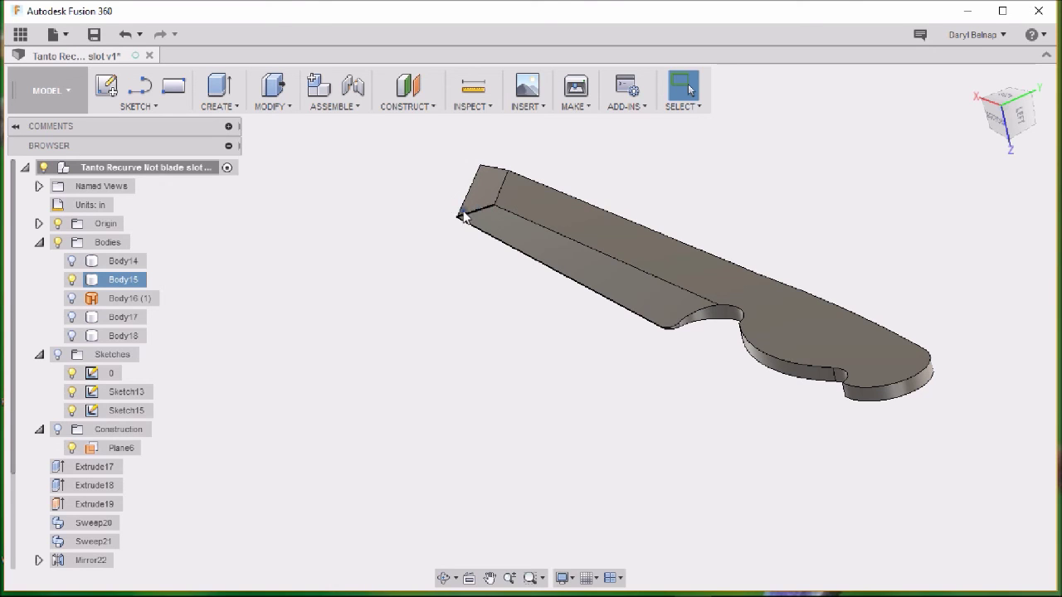
shift+middle_drag(394, 419, 516, 446)
scroll(635, 441, down, 2)
middle_drag(636, 440, 515, 406)
shift+middle_drag(677, 403, 650, 412)
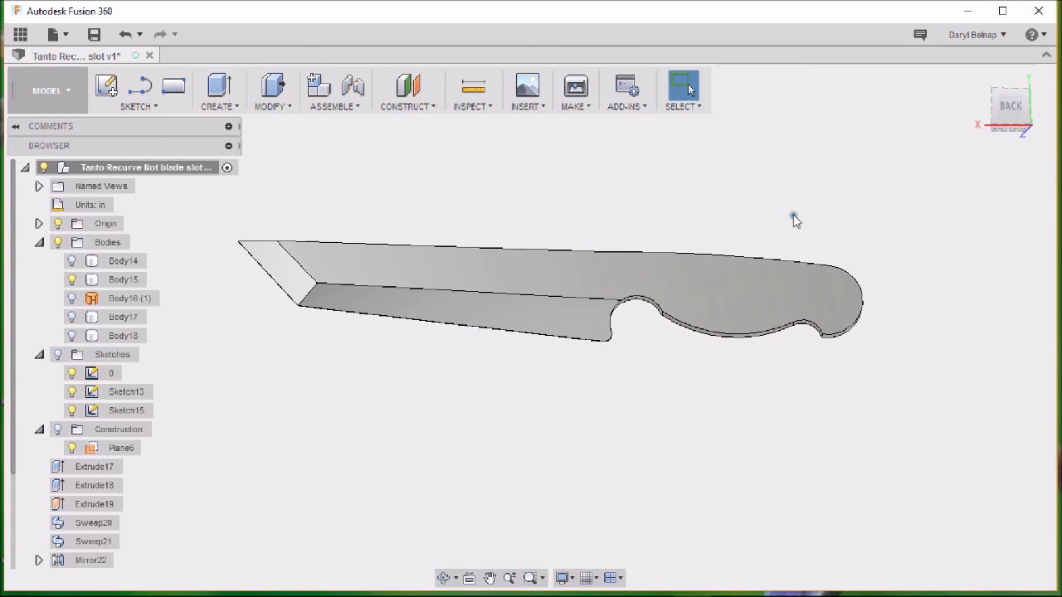